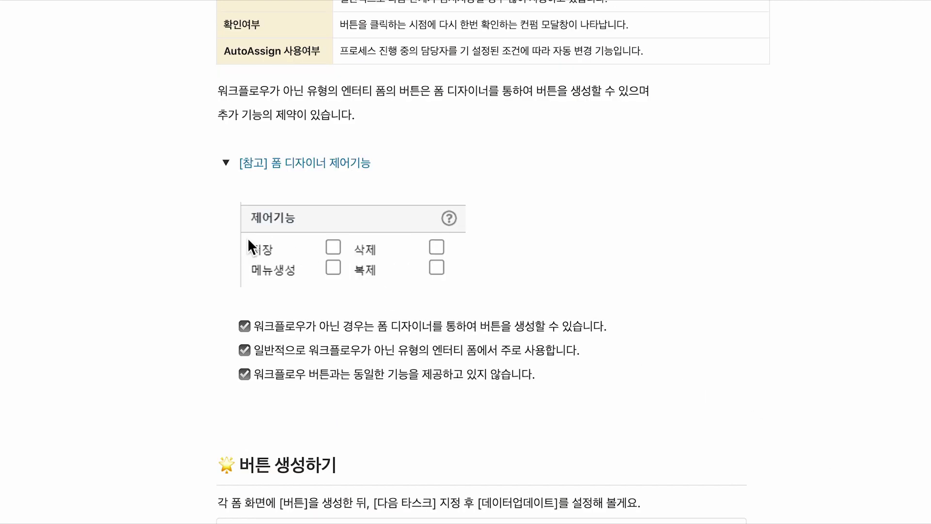
{"action": "mouse_move", "coordinate": [248, 237]}
{"action": "left_mouse_down"}
{"action": "mouse_move", "coordinate": [322, 263]}
{"action": "mouse_move", "coordinate": [393, 260]}
{"action": "left_mouse_up"}
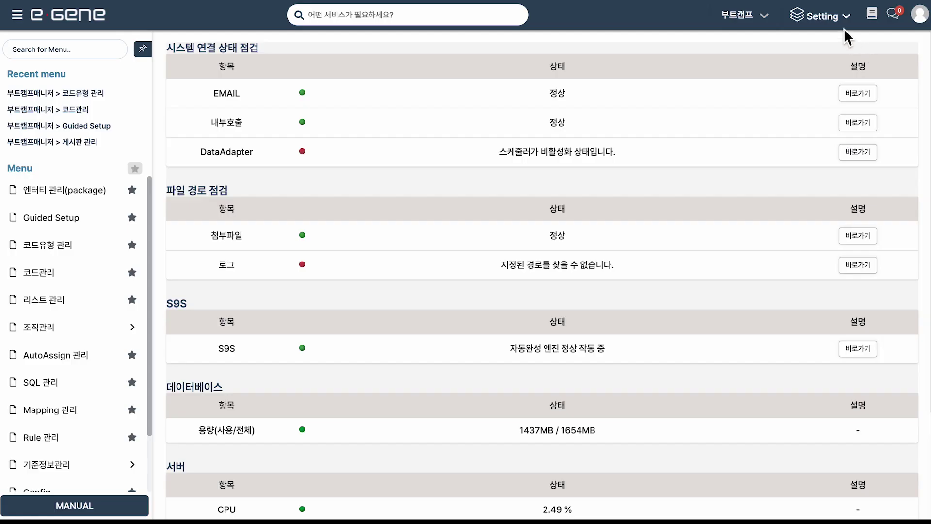
- Open the Workflow Console and search the workflow management entities for 솔루션학습
{"action": "left_click", "coordinate": [847, 22]}
{"action": "left_click", "coordinate": [855, 73]}
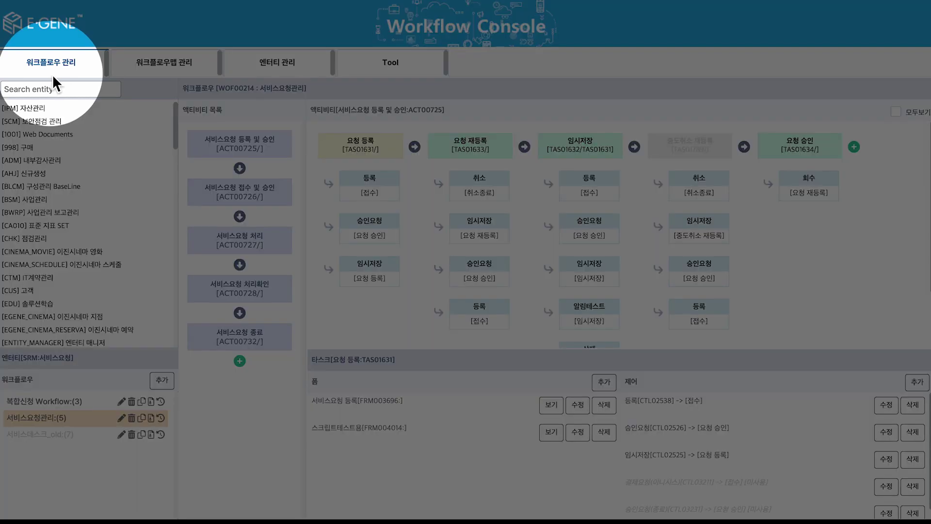
{"action": "left_click", "coordinate": [53, 87]}
{"action": "type", "text": "솔루선학습"}
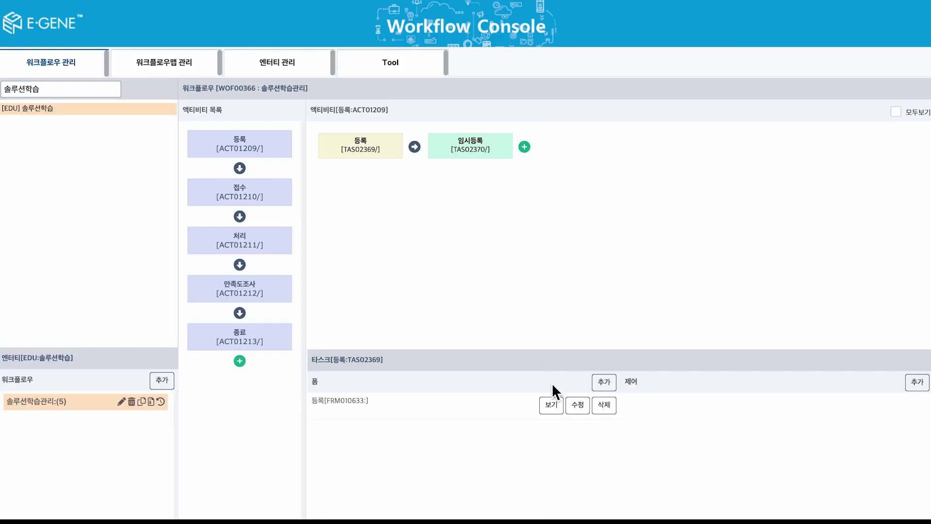
- Preview the 등록 form of the 등록 task to check its existing buttons, and close the preview
{"action": "left_click", "coordinate": [551, 404]}
{"action": "type", "text": "각 폼 화면"}
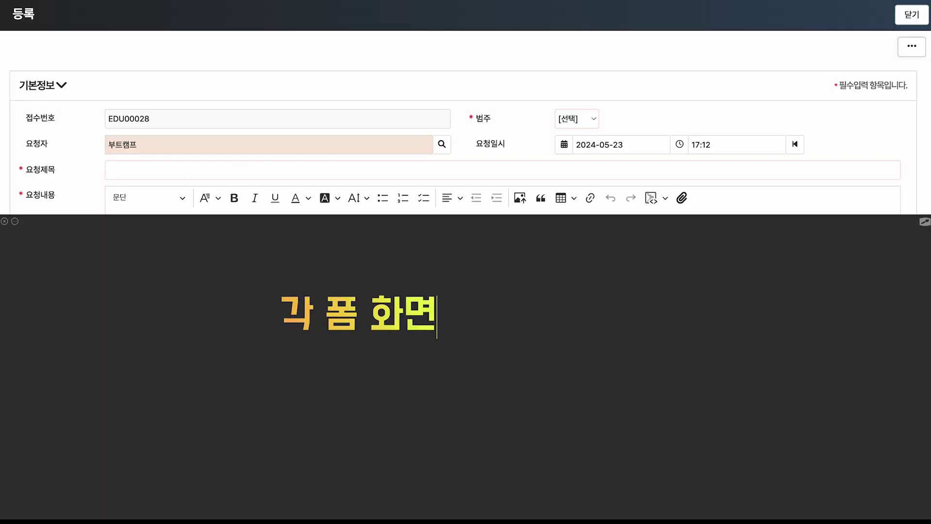
{"action": "type", "text": "에 [버튼] ㅊㅜ가!"}
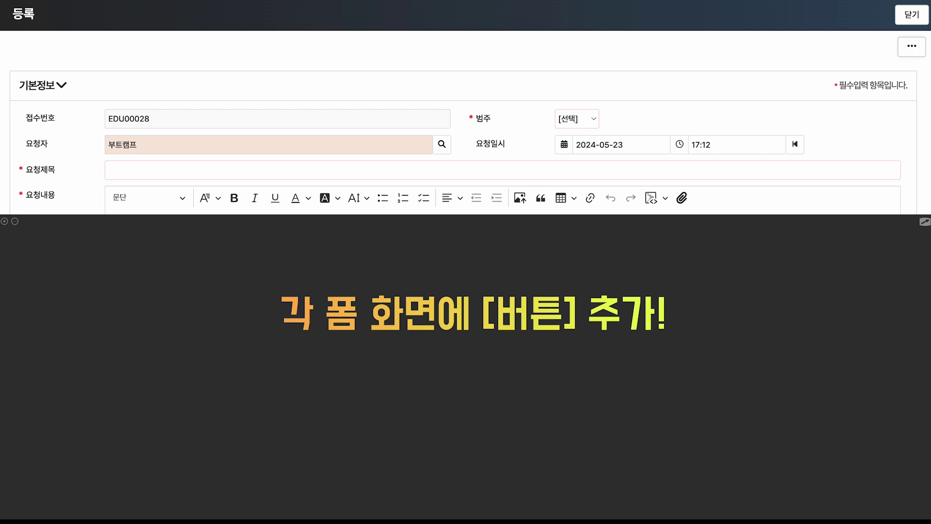
{"action": "key", "text": "Escape"}
{"action": "left_click", "coordinate": [915, 22]}
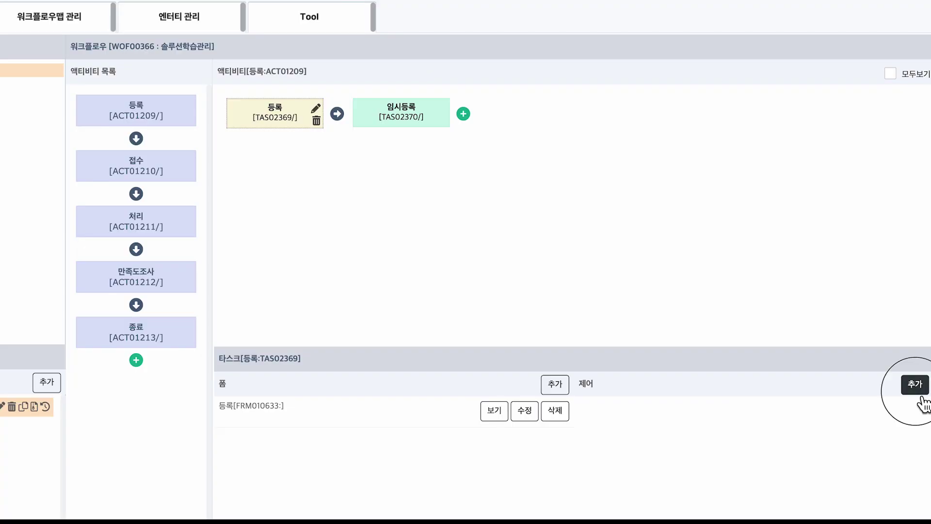
- Start a new control for the 등록 task, try the ID CTL03274, and leave the ID empty
{"action": "left_click", "coordinate": [914, 384]}
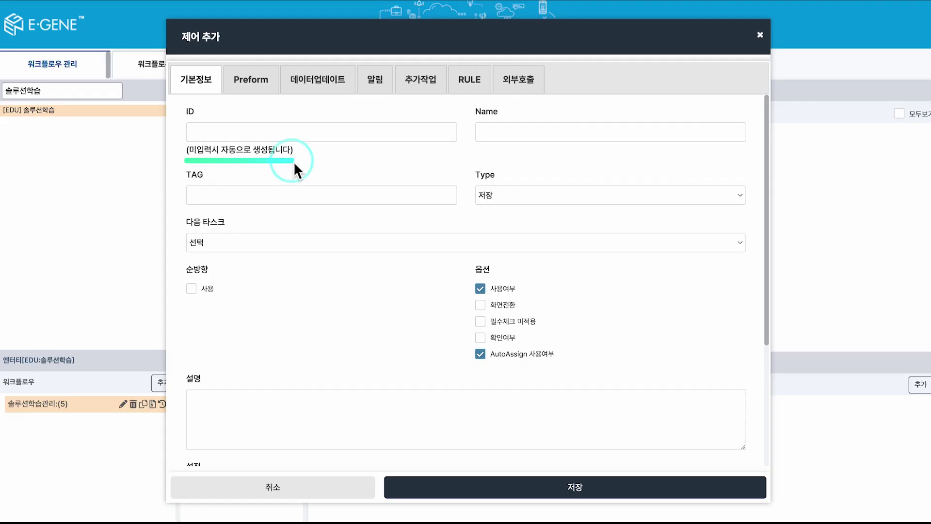
{"action": "left_click", "coordinate": [297, 166]}
{"action": "type", "text": "CTL03274"}
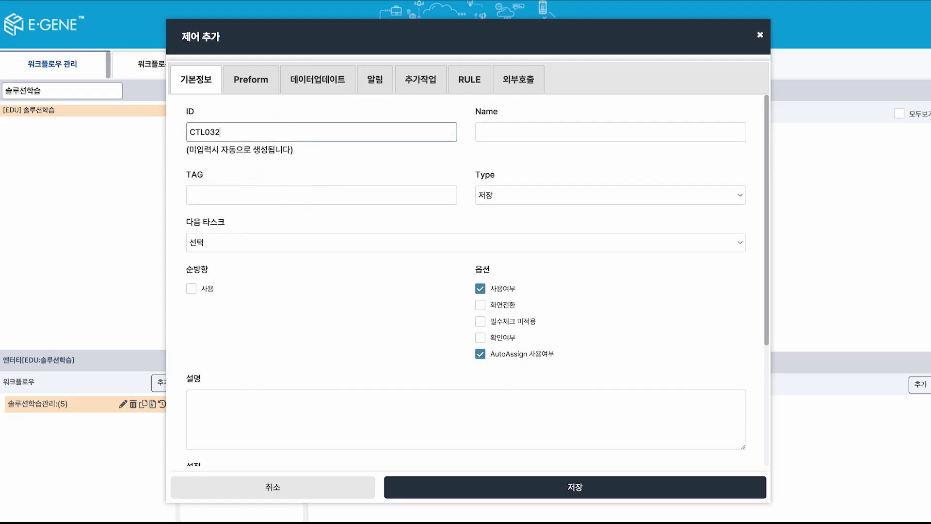
{"action": "left_click", "coordinate": [308, 153]}
{"action": "double_click", "coordinate": [287, 139]}
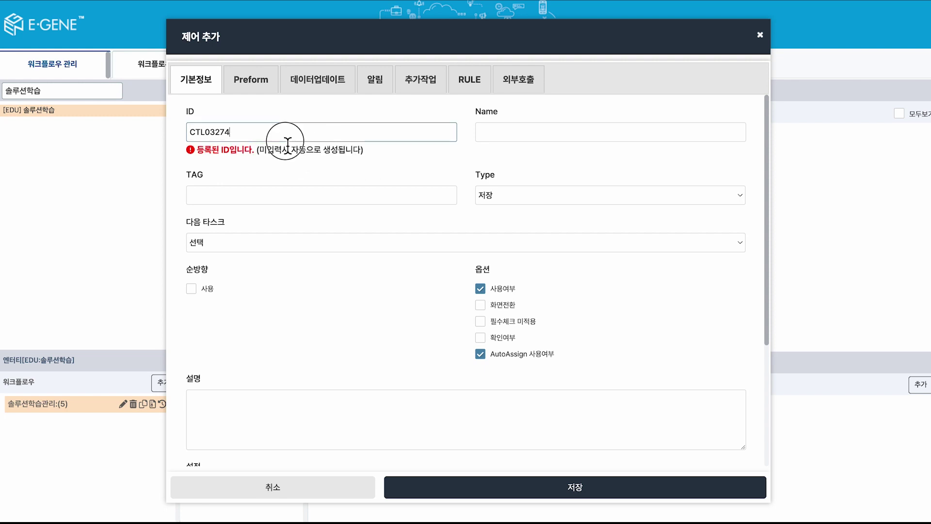
{"action": "key", "text": "BackSpace"}
{"action": "left_click", "coordinate": [287, 165]}
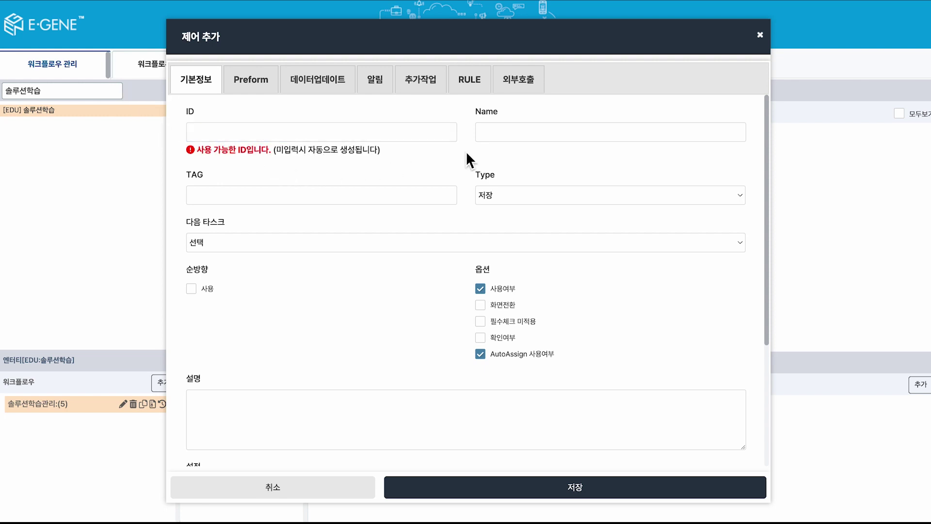
- Name the control 등록, keep its type as 저장, and set its next task to [솔루션학습관리:접수]TAS02371/접수/
{"action": "left_click", "coordinate": [494, 130]}
{"action": "type", "text": "등록"}
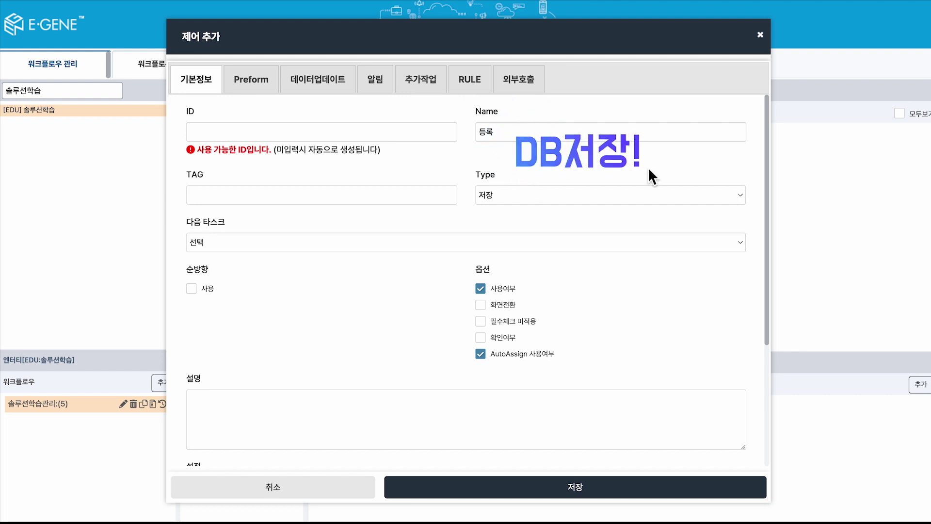
{"action": "left_click", "coordinate": [741, 199]}
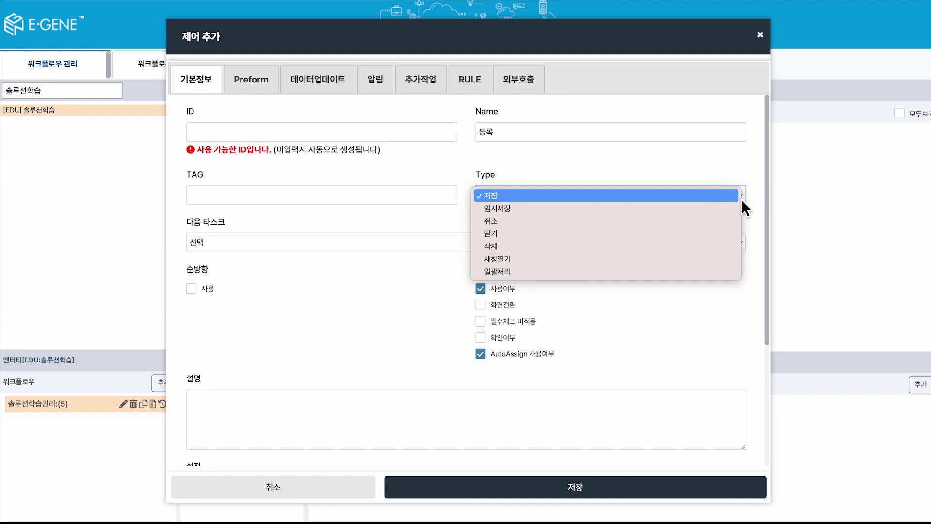
{"action": "left_click", "coordinate": [742, 200]}
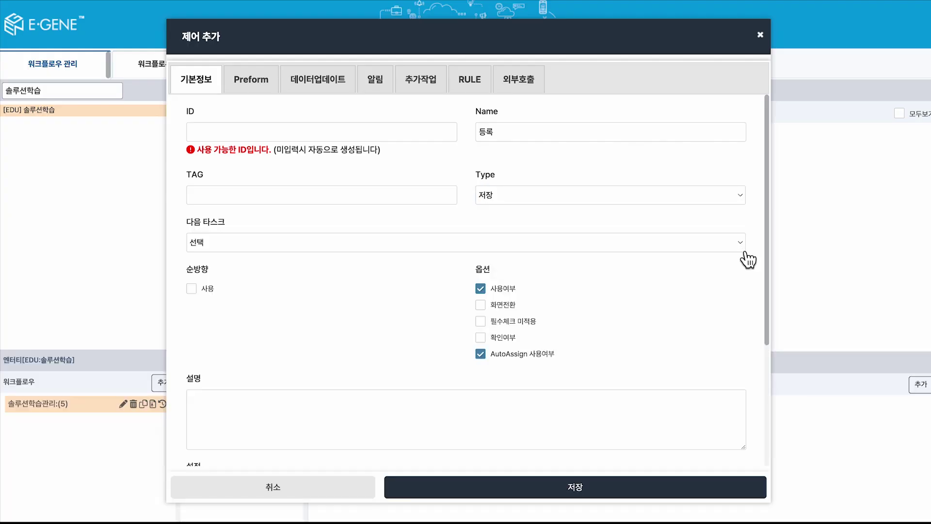
{"action": "left_click", "coordinate": [742, 249]}
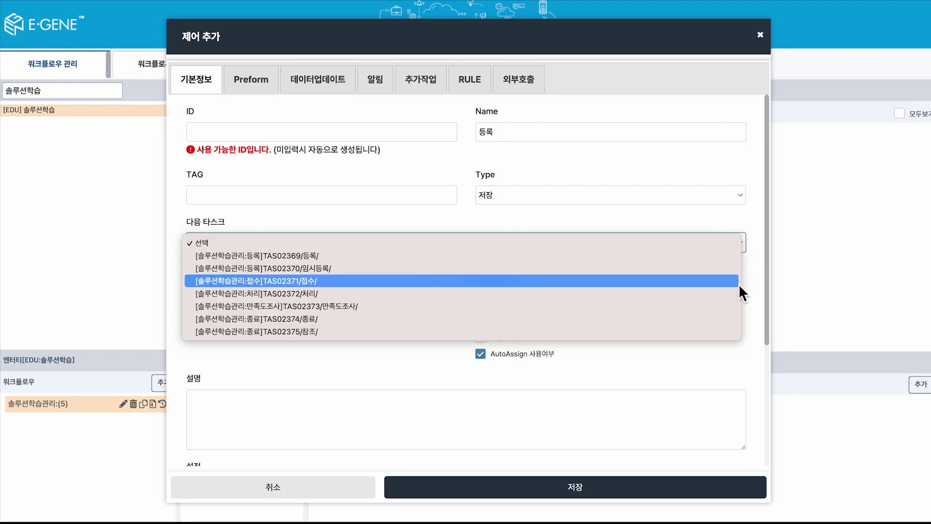
{"action": "left_click", "coordinate": [739, 286]}
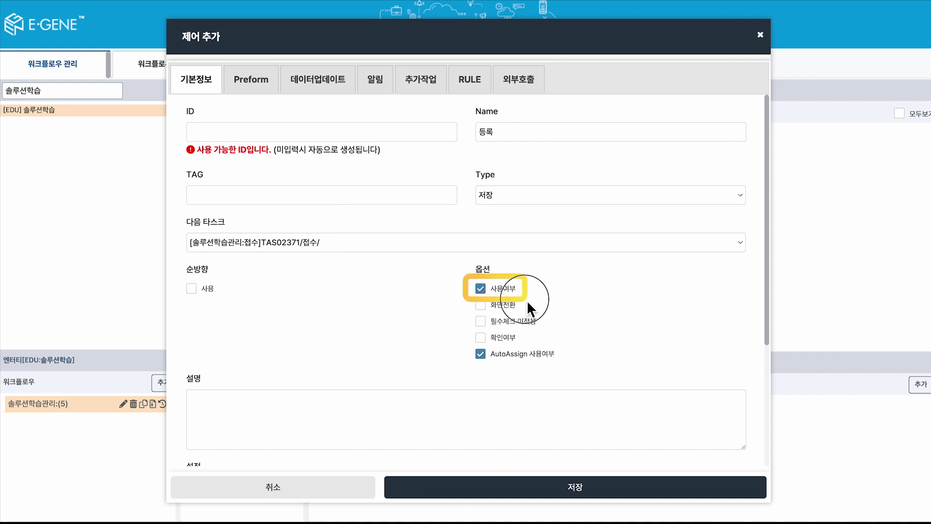
- Disable the control's AutoAssign 사용여부 option while keeping its 사용여부 option enabled
{"action": "left_click", "coordinate": [480, 288]}
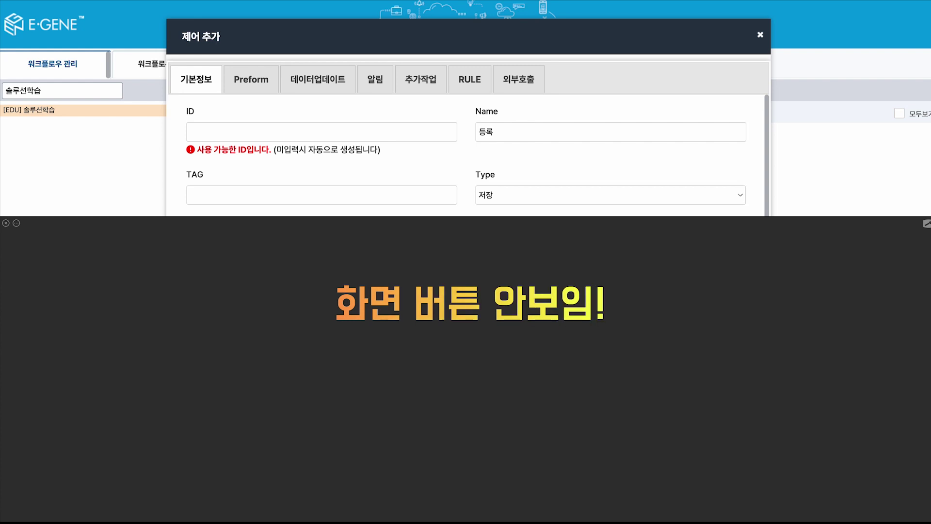
{"action": "left_click", "coordinate": [480, 289]}
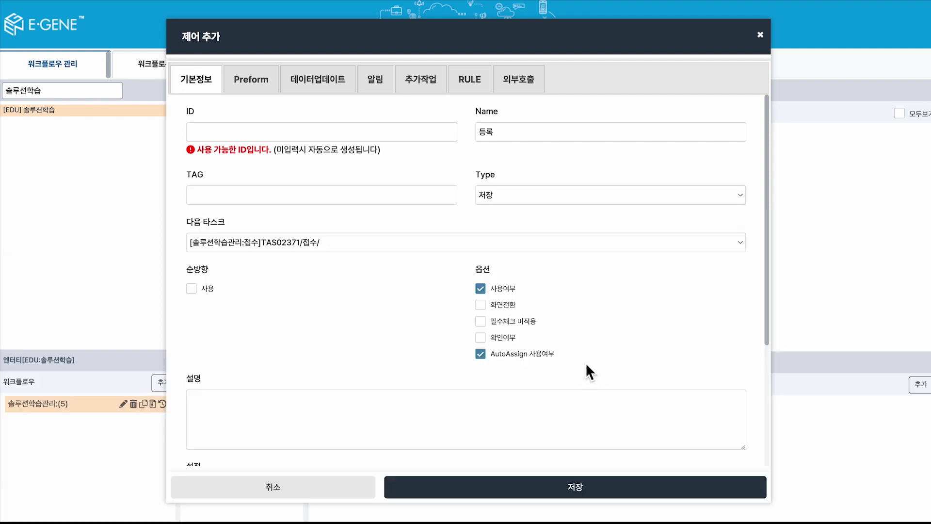
{"action": "left_click", "coordinate": [480, 354]}
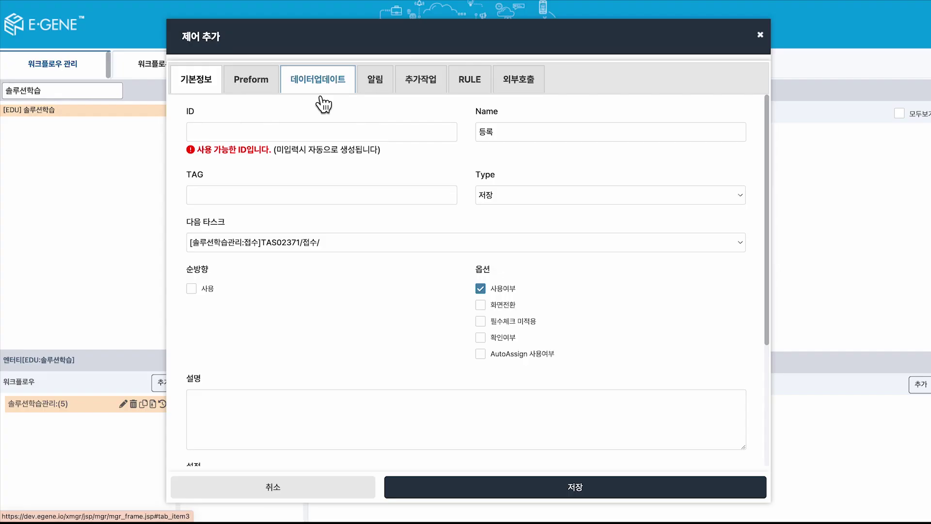
- Enable the control's data update and add a row whose source is the 예약어 value 로그인 사용자
{"action": "left_click", "coordinate": [318, 87]}
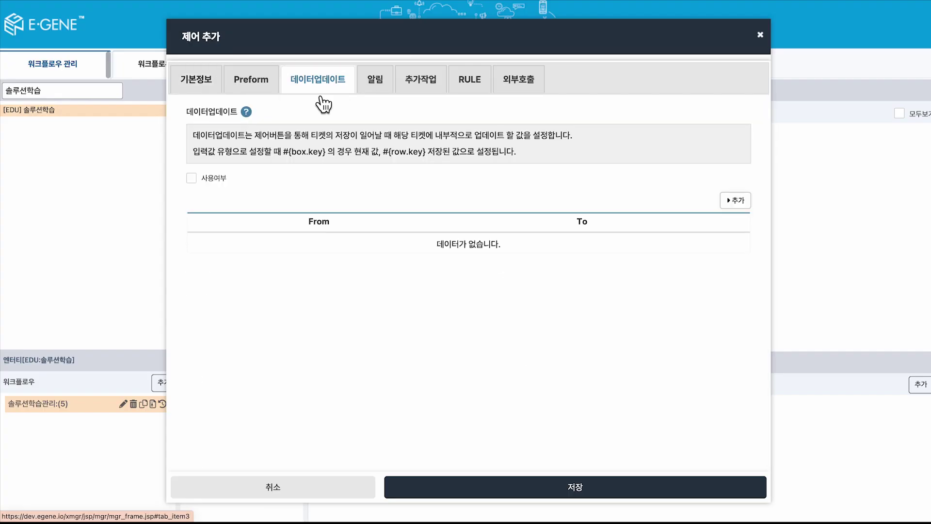
{"action": "left_click", "coordinate": [192, 180]}
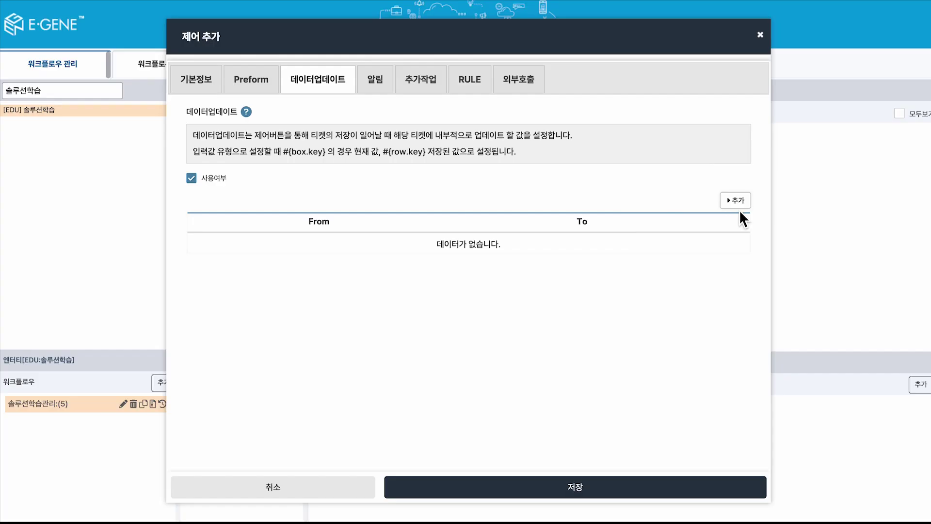
{"action": "left_click", "coordinate": [737, 204]}
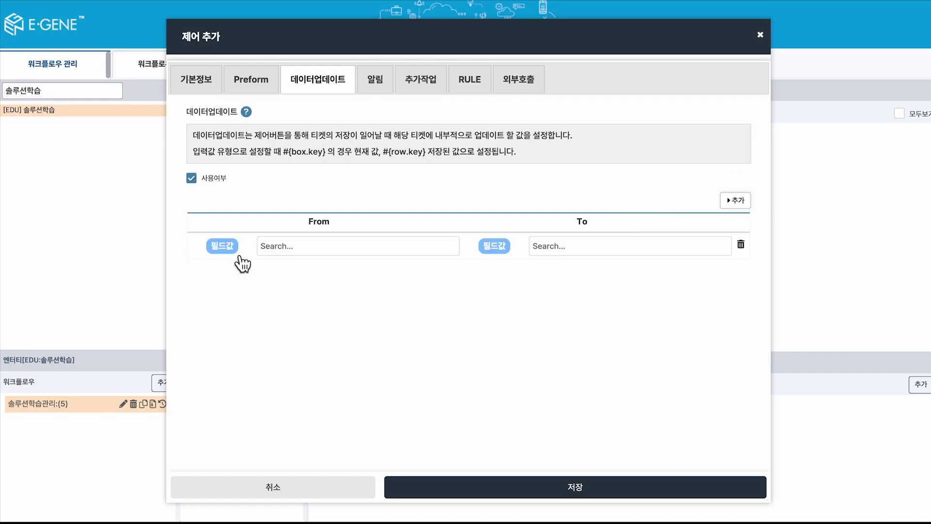
{"action": "left_click", "coordinate": [223, 246]}
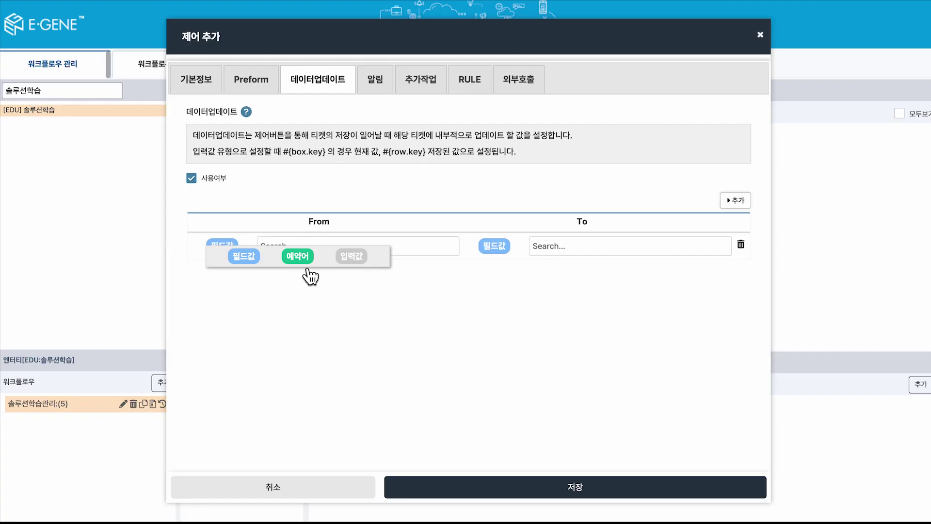
{"action": "left_click", "coordinate": [301, 262]}
{"action": "left_click", "coordinate": [340, 282]}
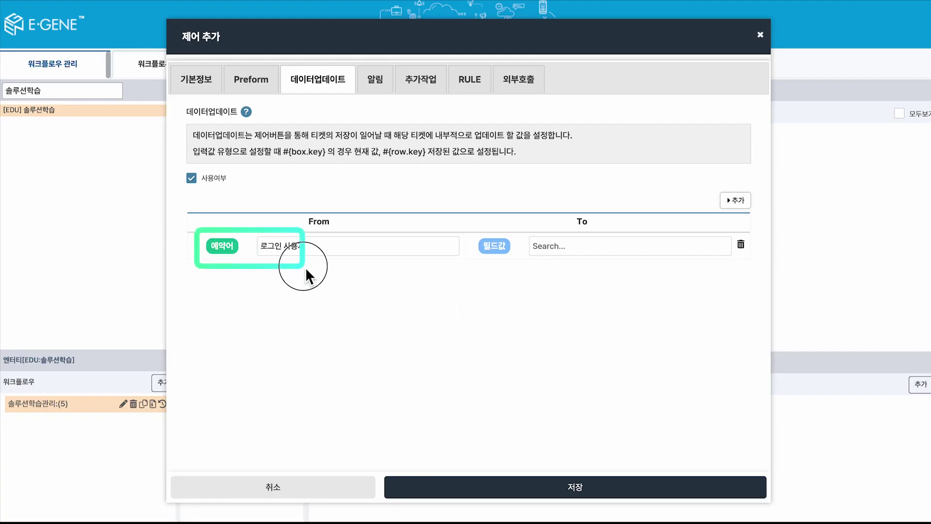
- Search for 처리자 and set the data update row's target field to edu_ass_emp_id(처리자)
{"action": "left_click", "coordinate": [558, 245]}
{"action": "type", "text": "처리자"}
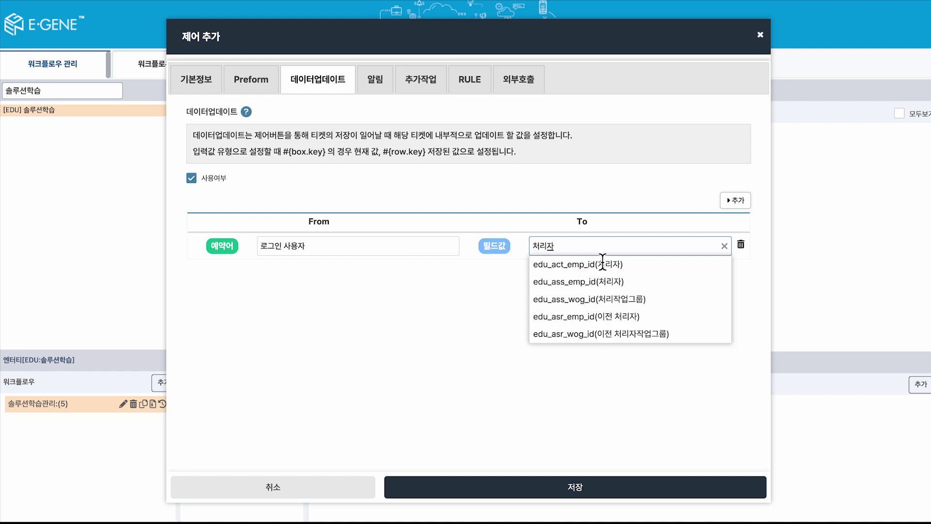
{"action": "left_click", "coordinate": [635, 284]}
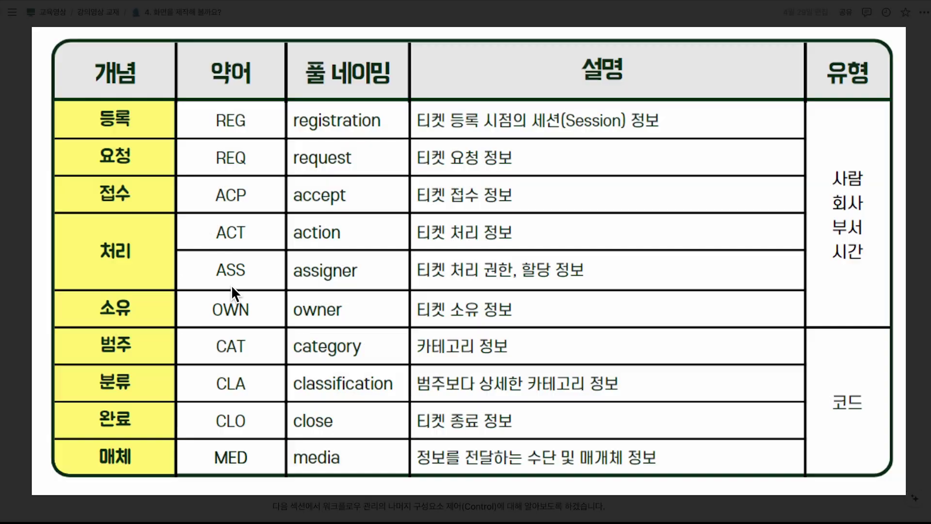
{"action": "left_click_drag", "start_coordinate": [174, 251], "coordinate": [285, 290]}
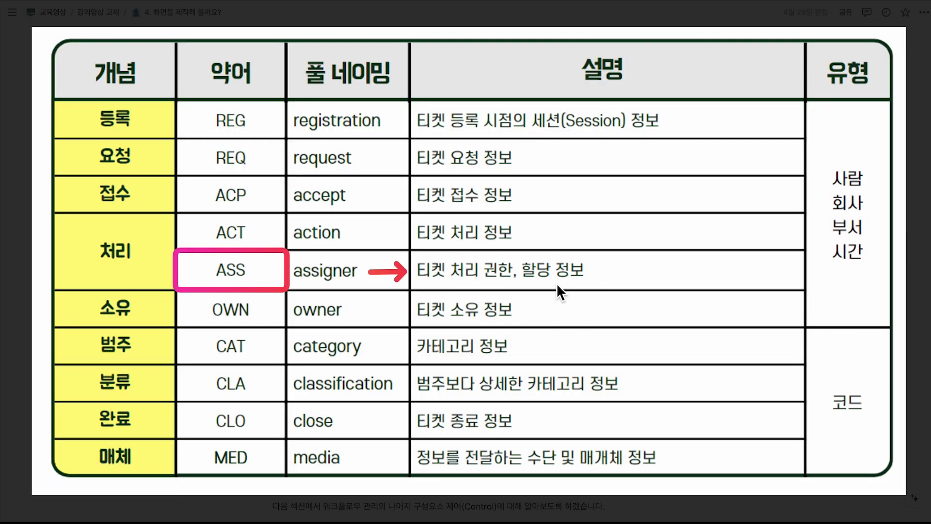
{"action": "left_click_drag", "start_coordinate": [409, 250], "coordinate": [596, 290]}
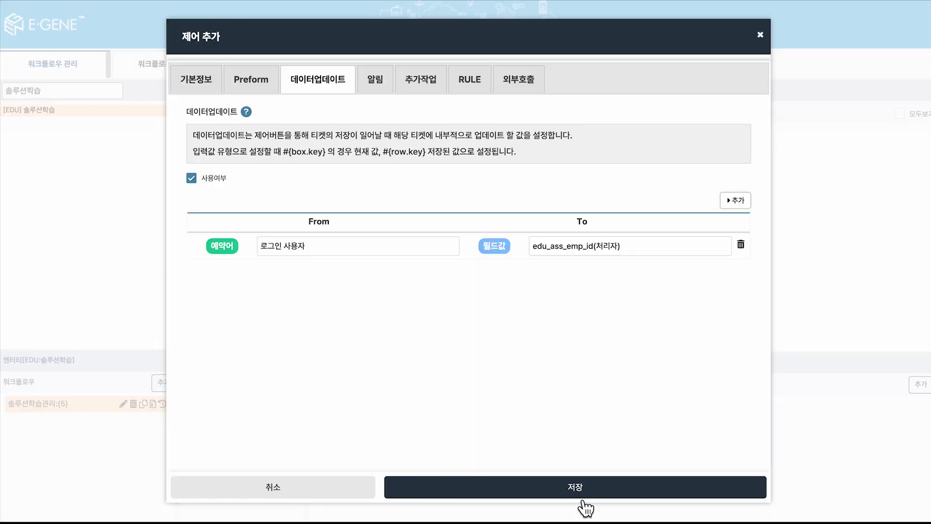
- Save the 등록 control and preview the 등록 form to check its new button
{"action": "left_click", "coordinate": [581, 498]}
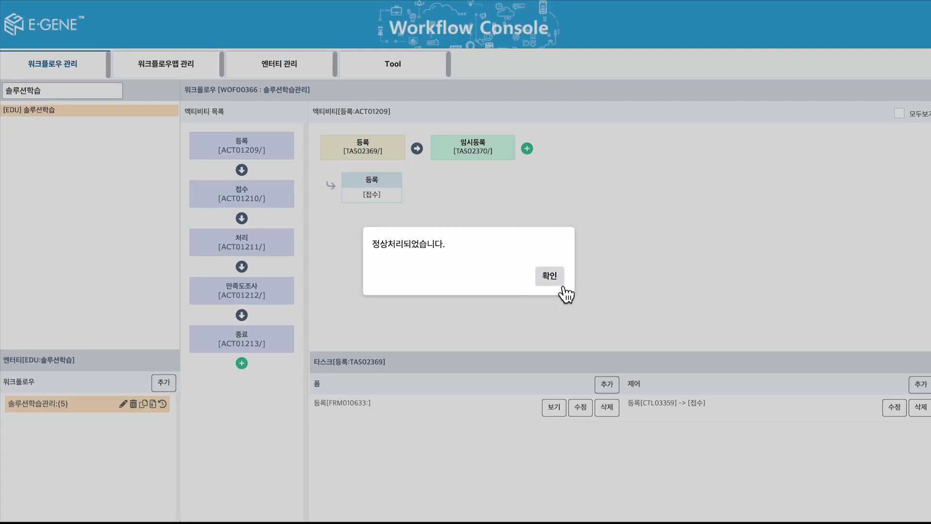
{"action": "left_click", "coordinate": [560, 286]}
{"action": "left_click", "coordinate": [555, 407]}
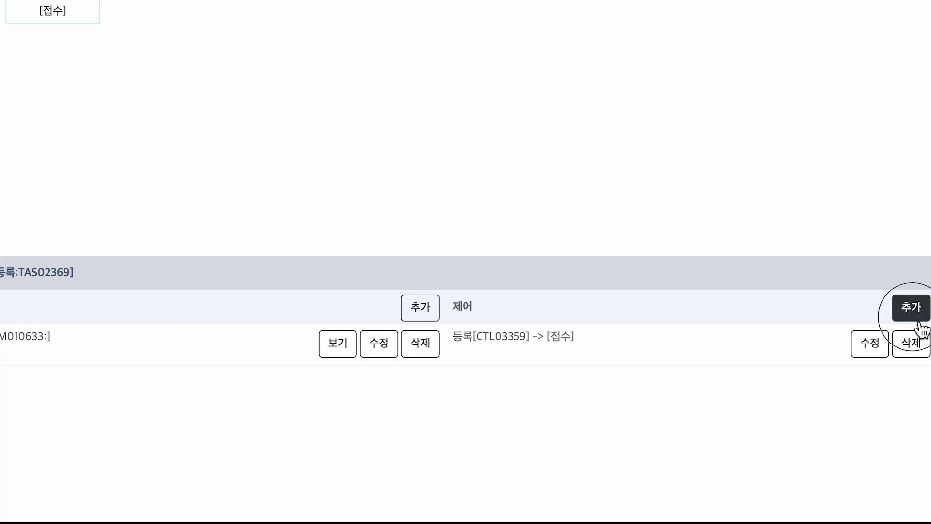
- Start another 등록 task control named 임시저장, with type 임시저장 and next task [솔루션학습관리:등록]TAS02370/임시등록/
{"action": "left_click", "coordinate": [911, 310]}
{"action": "left_click", "coordinate": [592, 132]}
{"action": "type", "text": "임시저장"}
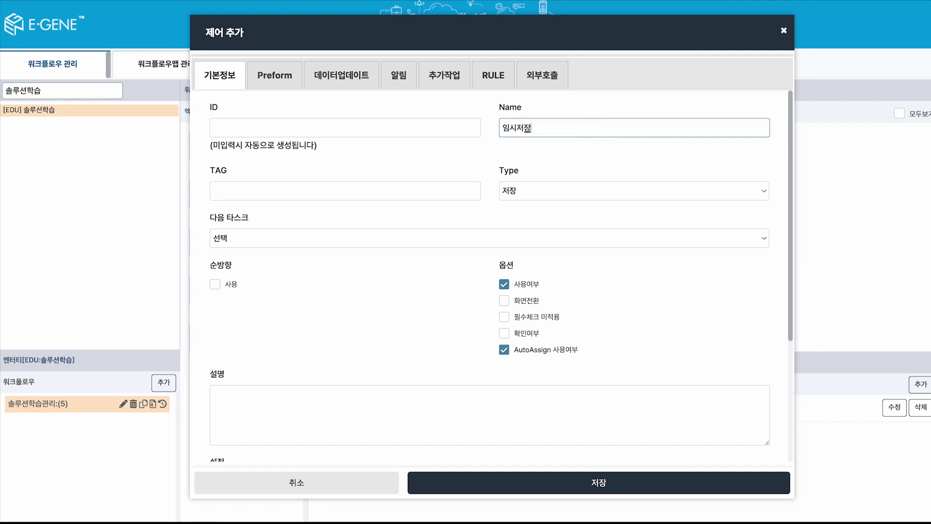
{"action": "left_click", "coordinate": [772, 203]}
{"action": "left_click", "coordinate": [764, 191]}
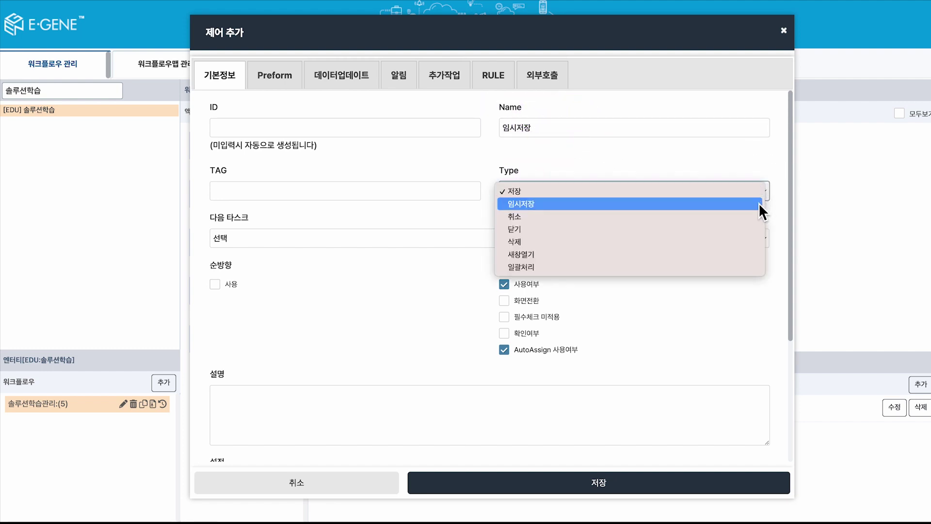
{"action": "left_click", "coordinate": [758, 202]}
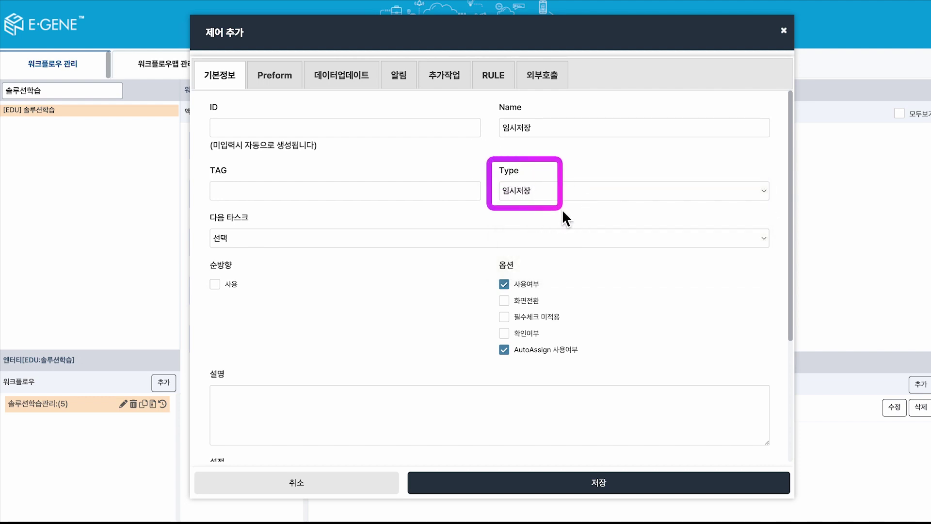
{"action": "left_click", "coordinate": [541, 240]}
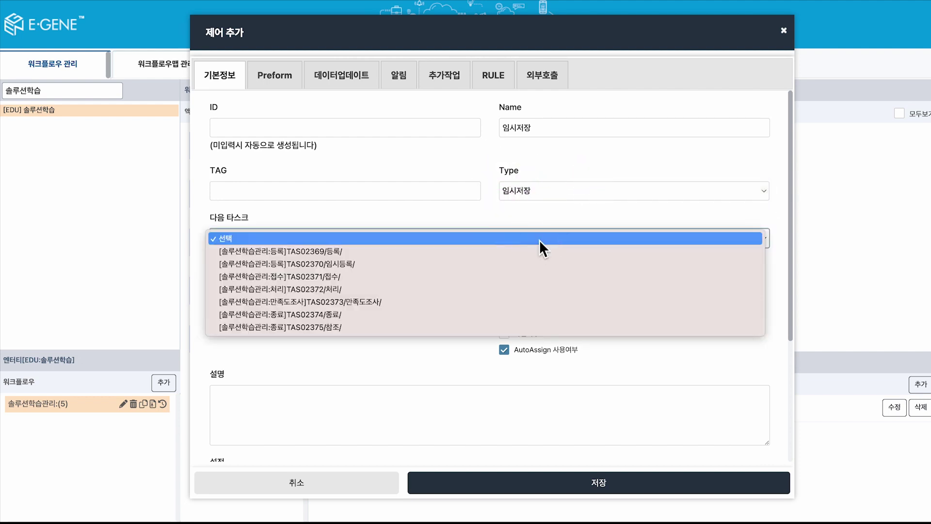
{"action": "left_click", "coordinate": [537, 266]}
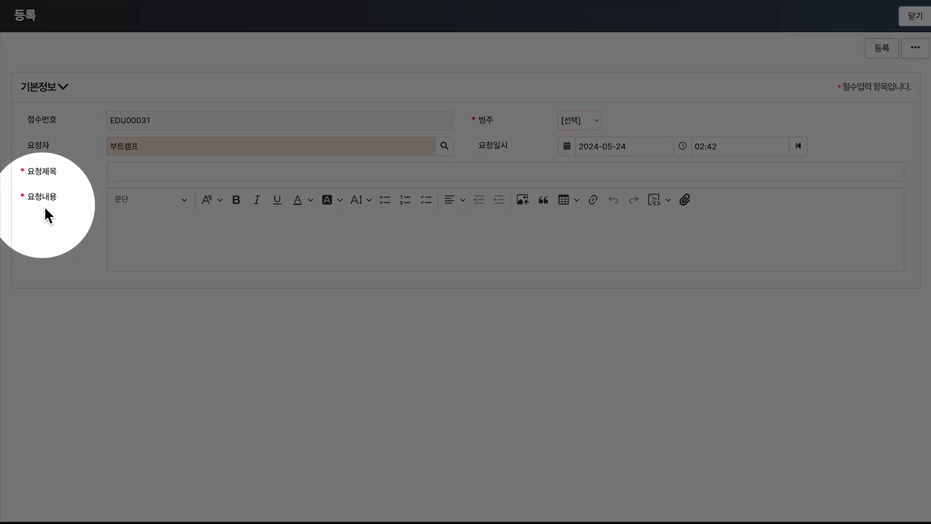
- Try to submit the 등록 form with its required fields left empty
{"action": "left_click", "coordinate": [881, 55]}
{"action": "left_click_drag", "start_coordinate": [459, 102], "coordinate": [629, 139]}
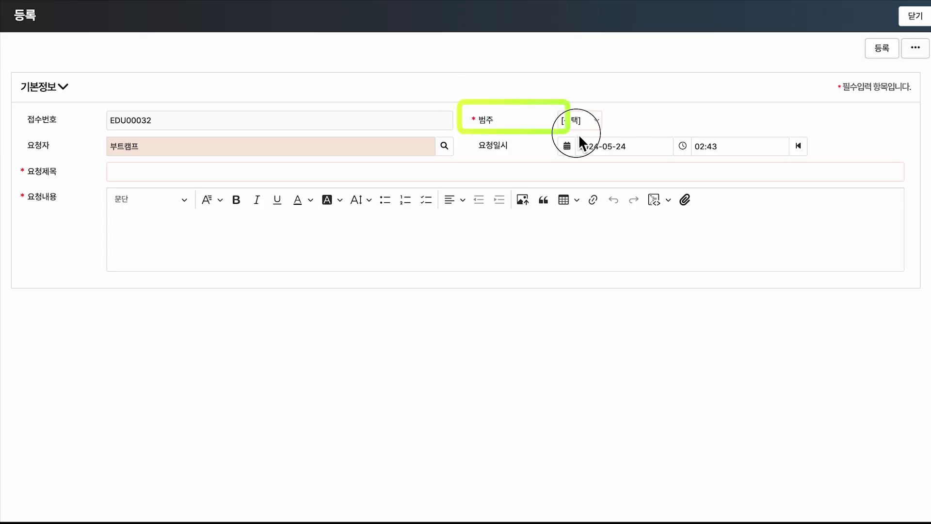
{"action": "mouse_move", "coordinate": [8, 156]}
{"action": "left_mouse_down"}
{"action": "mouse_move", "coordinate": [239, 234]}
{"action": "mouse_move", "coordinate": [269, 235]}
{"action": "left_mouse_up"}
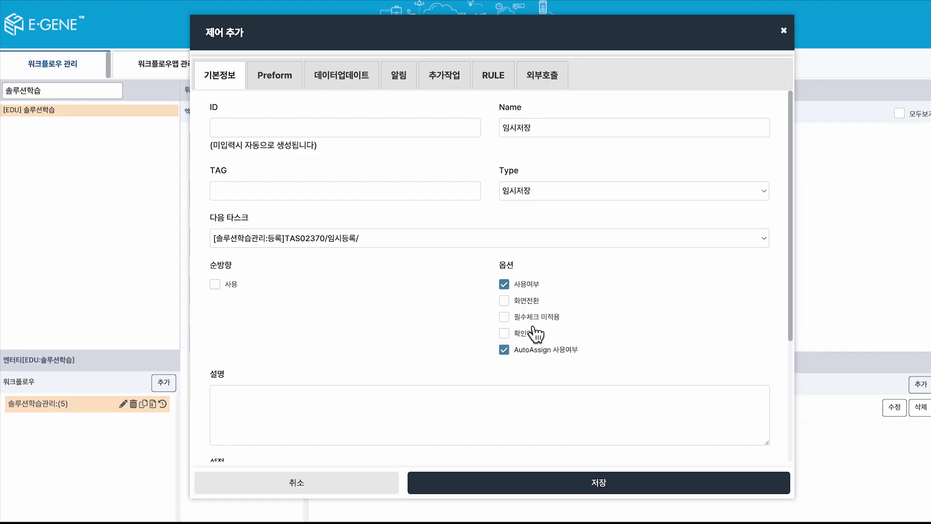
- Enable 필수체크 미적용 and turn off AutoAssign 사용여부 in the 임시저장 control's options
{"action": "left_click", "coordinate": [507, 318]}
{"action": "left_click", "coordinate": [564, 351]}
- Enable data update for the 임시저장 control and add a row with target field edu_ass_emp_id(처리자)
{"action": "left_click", "coordinate": [343, 93]}
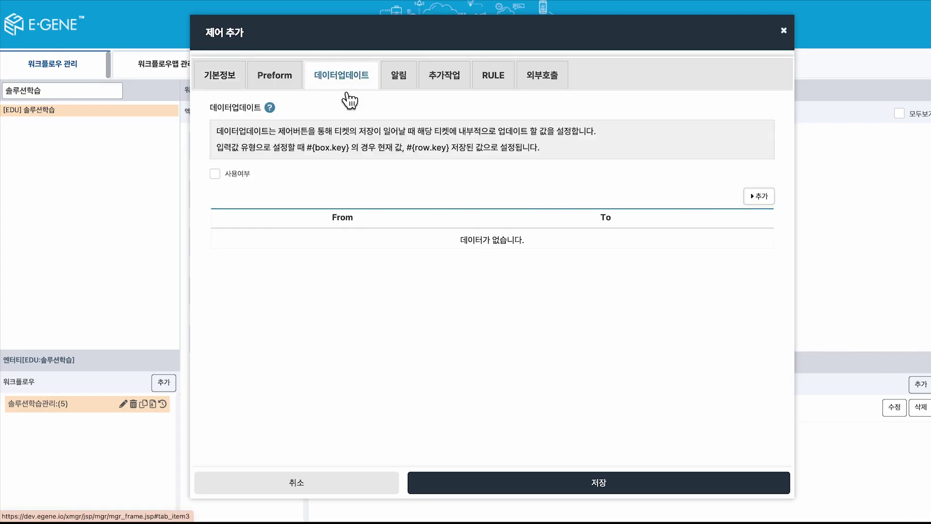
{"action": "left_click", "coordinate": [243, 176]}
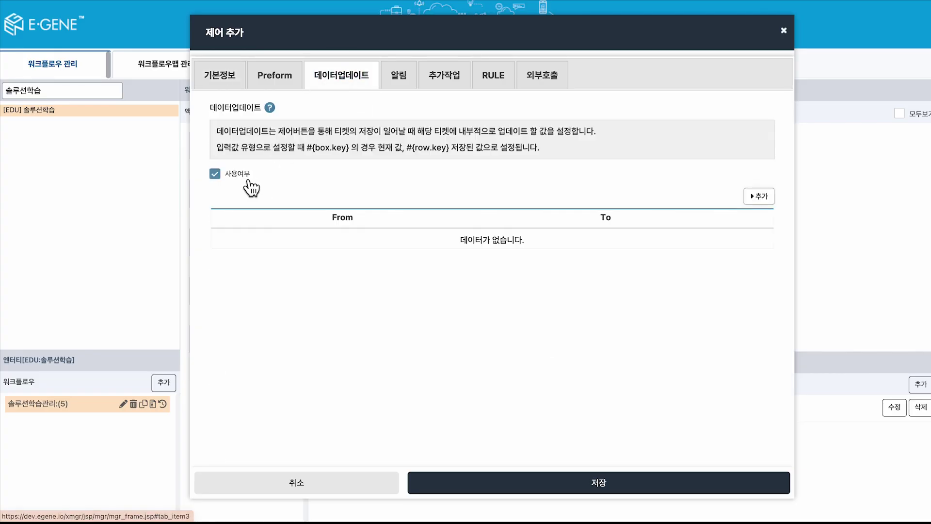
{"action": "left_click", "coordinate": [768, 203]}
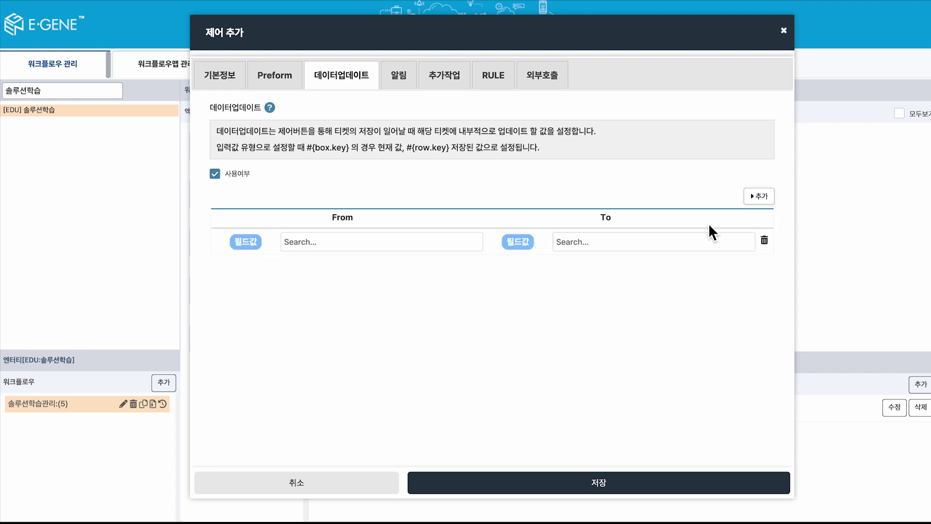
{"action": "left_click", "coordinate": [693, 248]}
{"action": "type", "text": "처리자"}
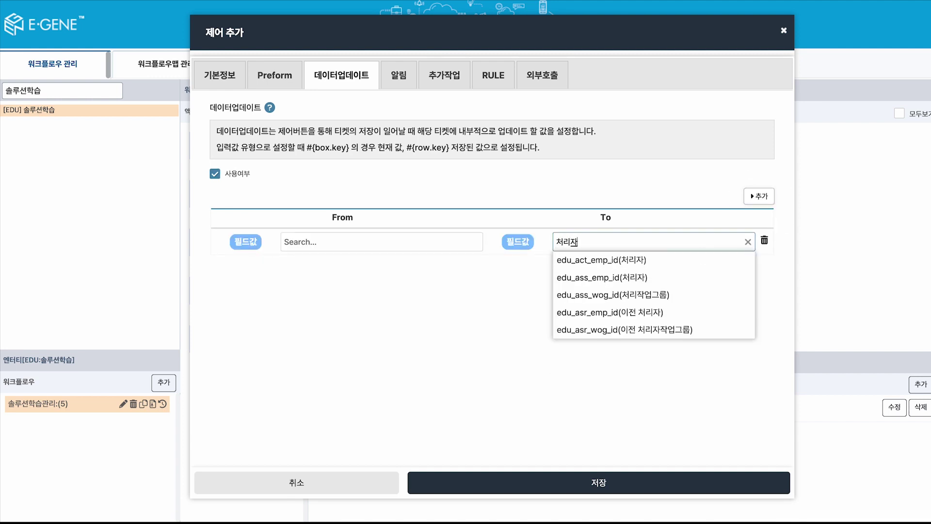
{"action": "left_click", "coordinate": [683, 278]}
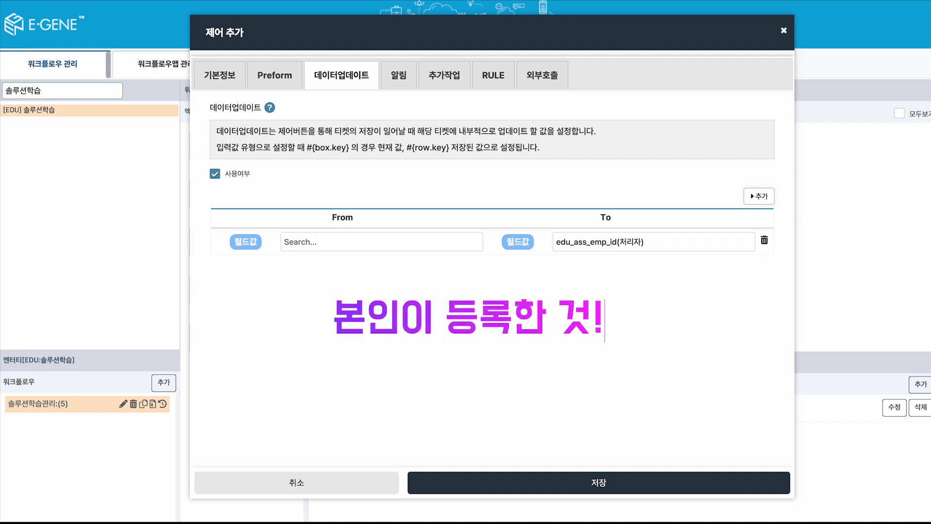
- Switch the data update row's source type to 예약어 and view the available reserved words
{"action": "left_click", "coordinate": [245, 241]}
{"action": "left_click", "coordinate": [340, 241]}
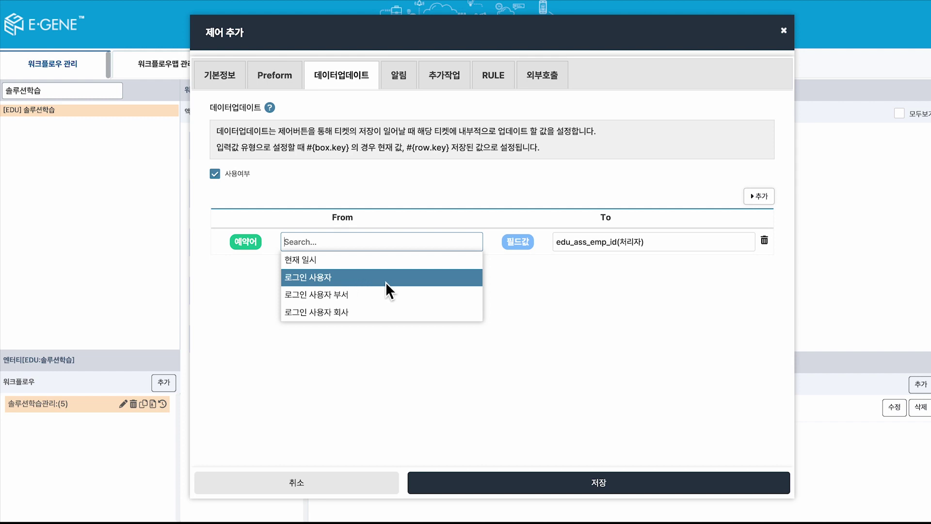
{"action": "left_click", "coordinate": [494, 287]}
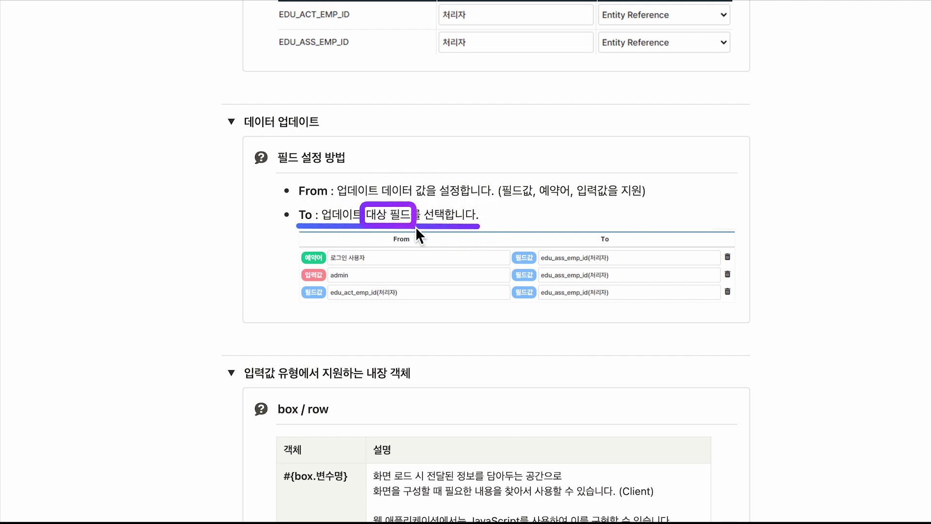
- Read the help page's description of the box and row objects supported for 입력값 sources
{"action": "scroll", "coordinate": [872, 432], "scroll_direction": "down", "scroll_amount": 5}
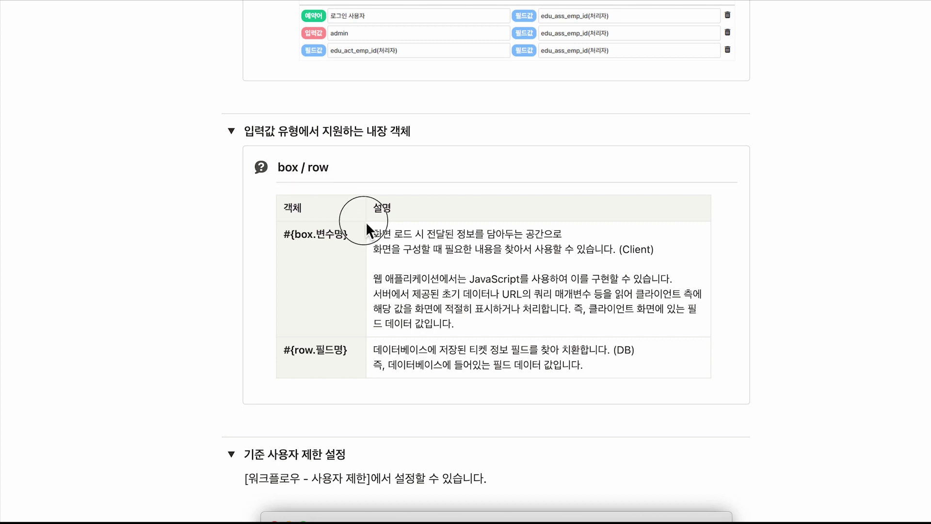
{"action": "left_click_drag", "start_coordinate": [418, 237], "coordinate": [665, 265]}
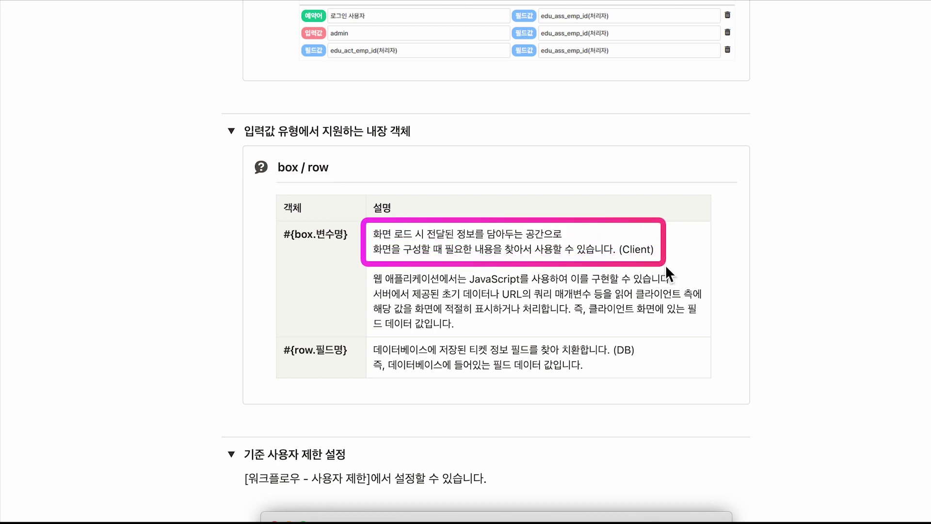
{"action": "key", "text": "ctrl+alt+t"}
{"action": "type", "text": "화면을 구성할 때"}
{"action": "key", "text": "Return"}
{"action": "type", "text": "피"}
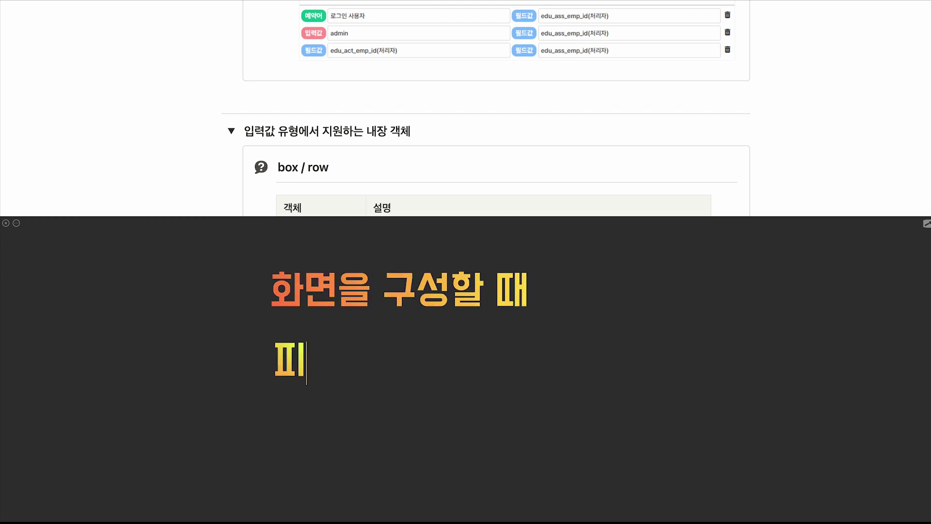
{"action": "type", "text": "ㄹ요한 내용을 찾아서 사용!"}
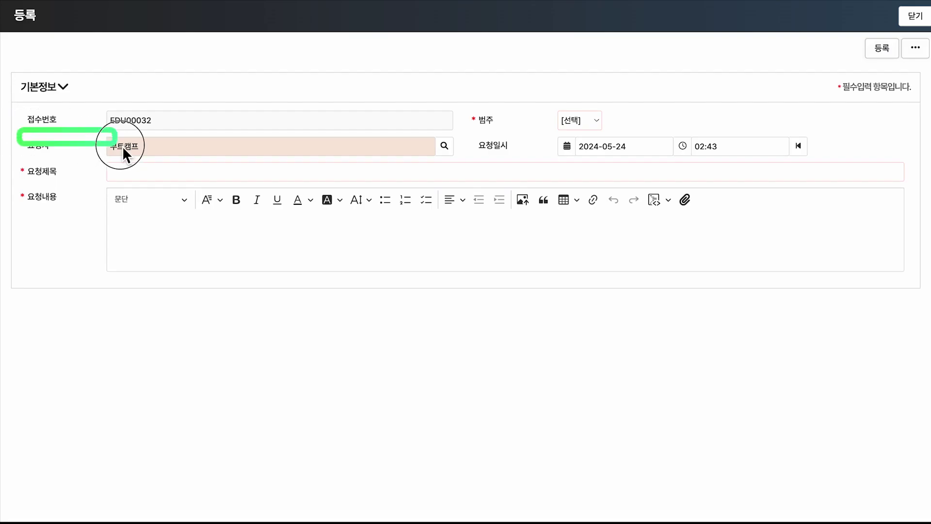
{"action": "type", "text": "[임시저장] ㅂ"}
{"action": "type", "text": "ㅓ튼 = 본인이 저장한 것!"}
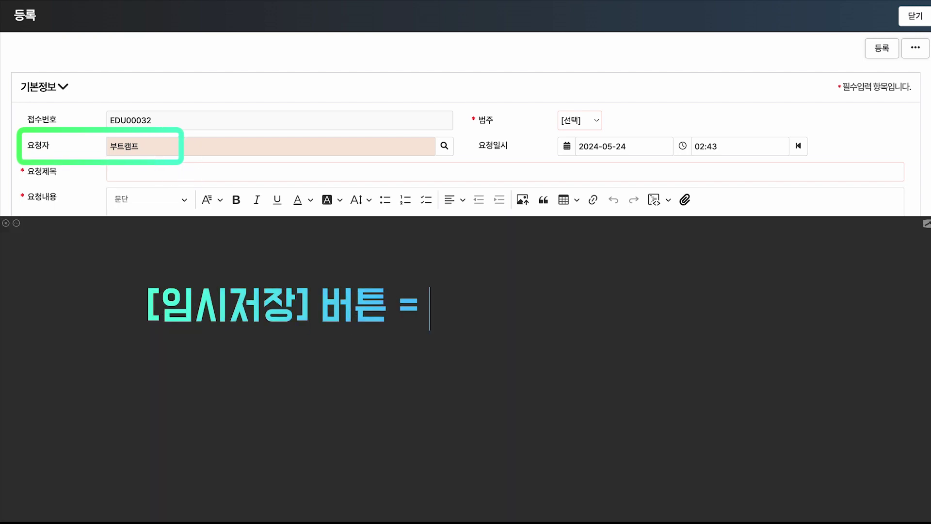
{"action": "left_click_drag", "start_coordinate": [423, 281], "coordinate": [504, 329]}
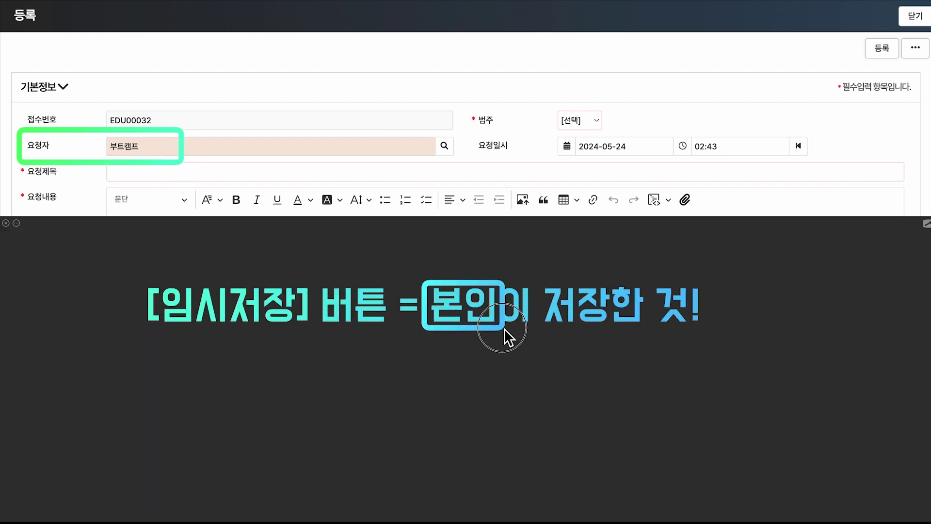
{"action": "left_click_drag", "start_coordinate": [193, 166], "coordinate": [292, 233]}
{"action": "key", "text": "ctrl"}
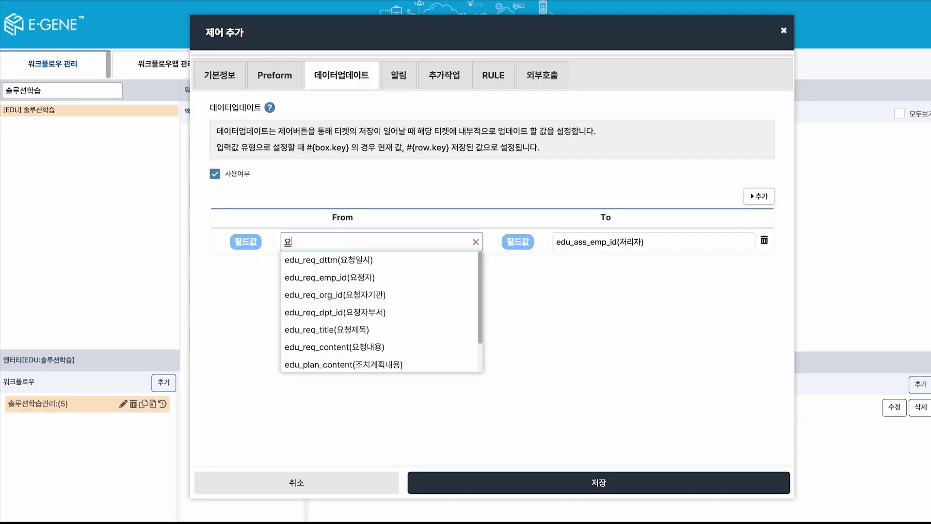
- Search for 요청자 and set the row's 필드값 source to edu_req_emp_id(요청자)
{"action": "type", "text": "청자"}
{"action": "left_click", "coordinate": [400, 266]}
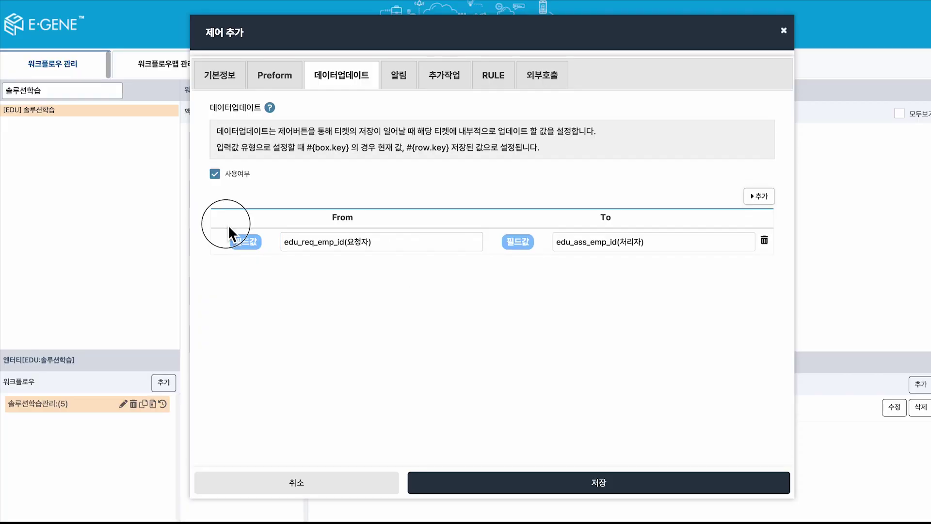
{"action": "left_click_drag", "start_coordinate": [223, 224], "coordinate": [399, 262]}
{"action": "key", "text": "ctrl"}
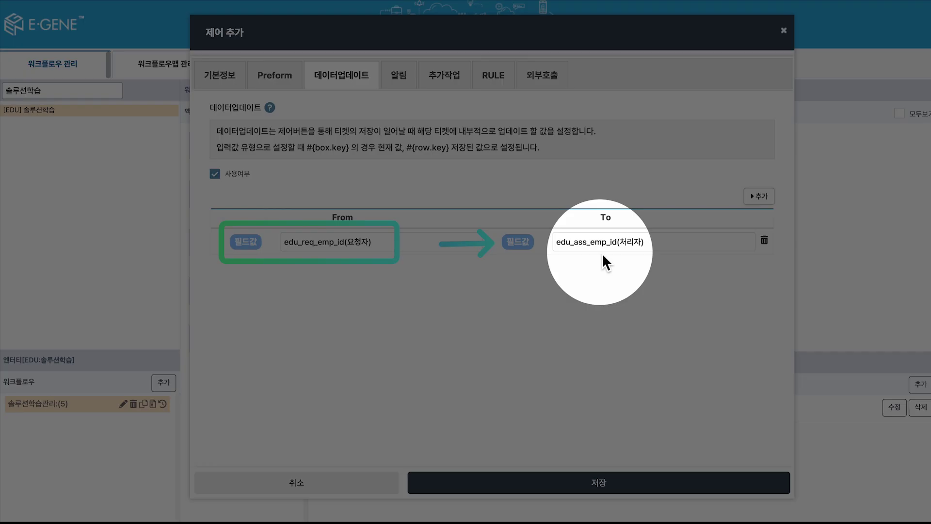
{"action": "key", "text": "ctrl"}
{"action": "type", "text": "데이터"}
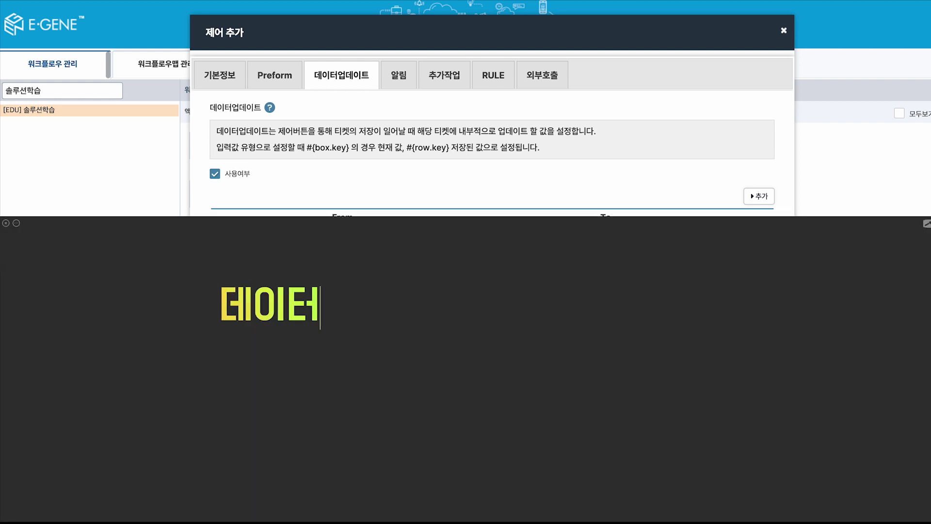
{"action": "type", "text": "베이스(DB) > X"}
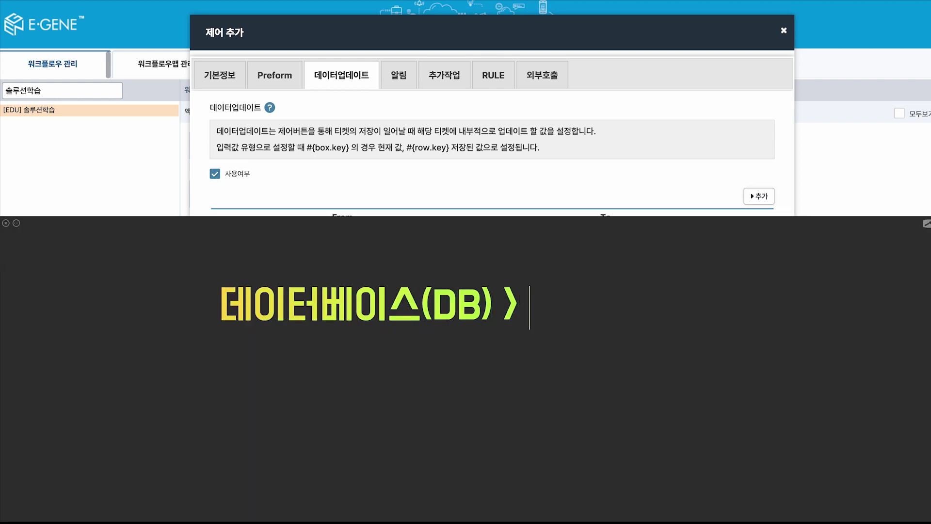
{"action": "key", "text": "Return"}
{"action": "type", "text": "Box 객체를 이용!!"}
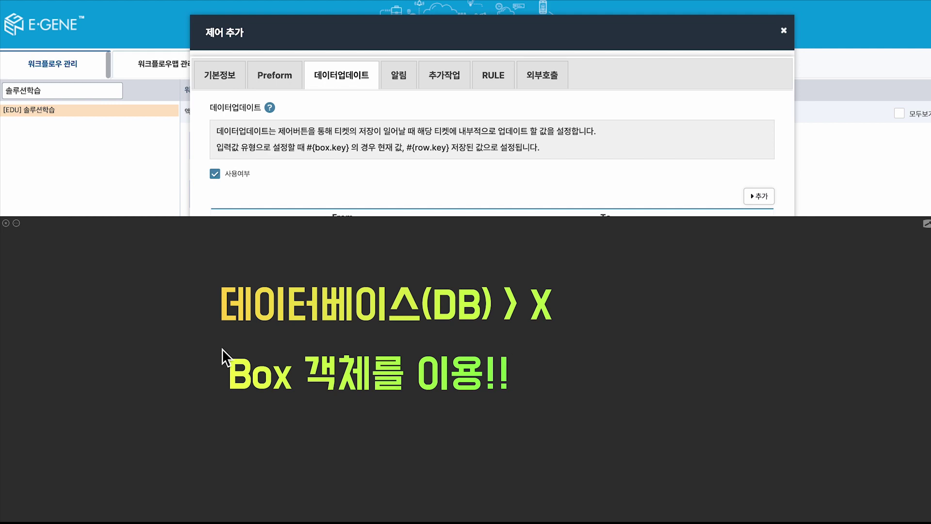
{"action": "left_click_drag", "start_coordinate": [221, 348], "coordinate": [378, 399]}
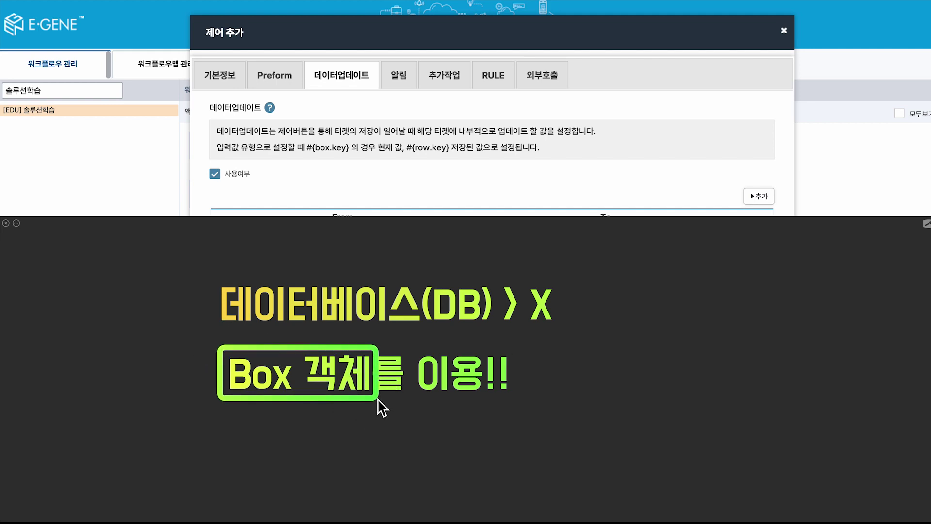
{"action": "mouse_move", "coordinate": [15, 128]}
{"action": "left_mouse_down"}
{"action": "mouse_move", "coordinate": [129, 146]}
{"action": "mouse_move", "coordinate": [169, 164]}
{"action": "left_mouse_up"}
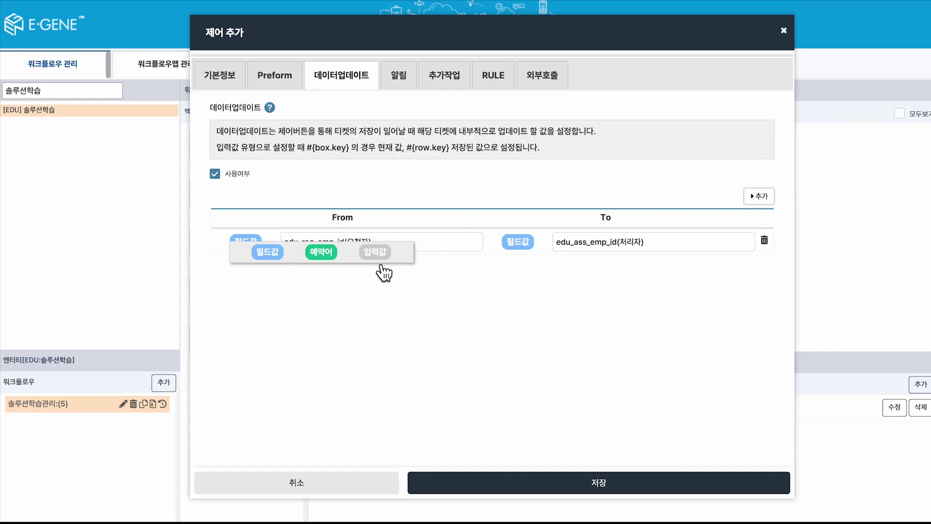
- Set the row's source to the 입력값 #{box.edu_req_emp_id} and save the 임시저장 control
{"action": "left_click", "coordinate": [375, 251]}
{"action": "type", "text": "#{box.edu"}
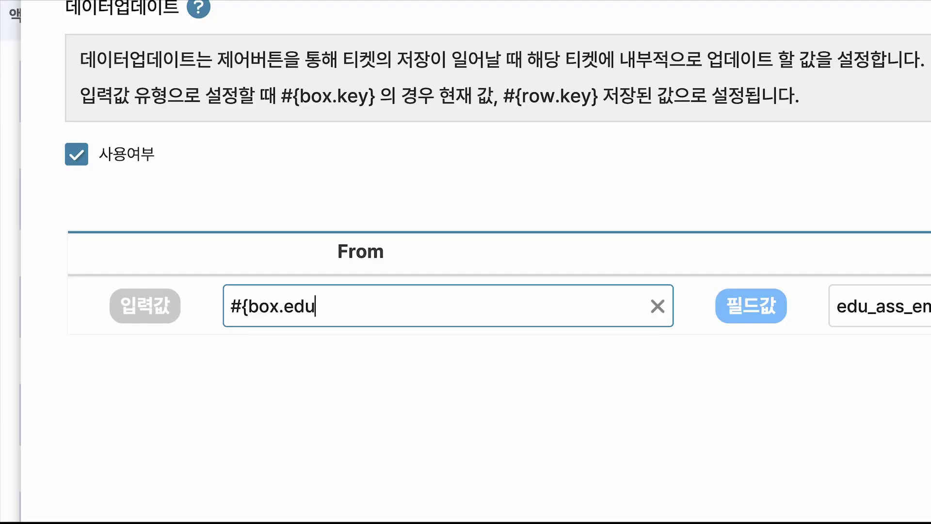
{"action": "type", "text": "_req_emp_id}"}
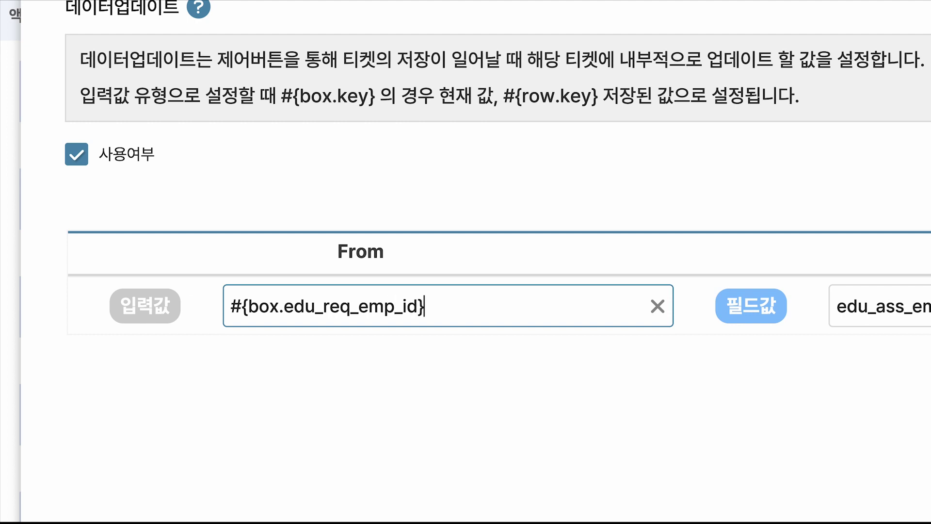
{"action": "left_click", "coordinate": [393, 338]}
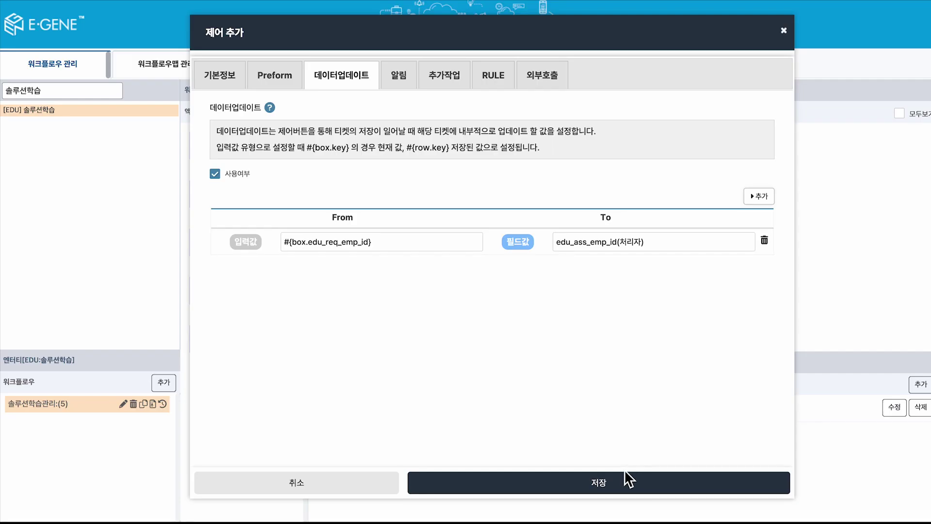
{"action": "left_click", "coordinate": [616, 485]}
{"action": "left_click", "coordinate": [563, 286]}
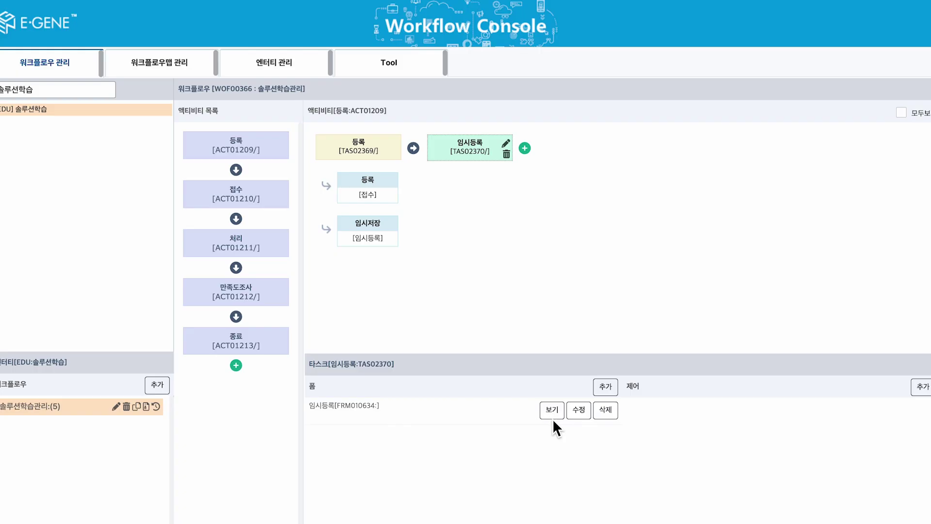
- Preview the 임시등록 task's form
{"action": "left_click", "coordinate": [552, 416]}
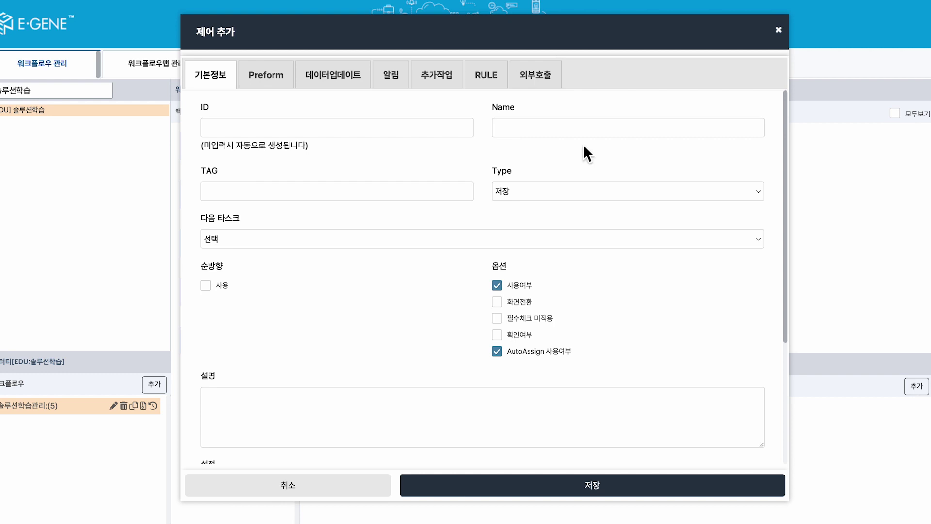
- Name the 임시등록 task's new control 등록, set its next task to [솔루션학습관리:접수]TAS02371/접수/ and turn off AutoAssign 사용여부
{"action": "left_click", "coordinate": [582, 127]}
{"action": "type", "text": "ㄷ"}
{"action": "left_click", "coordinate": [543, 148]}
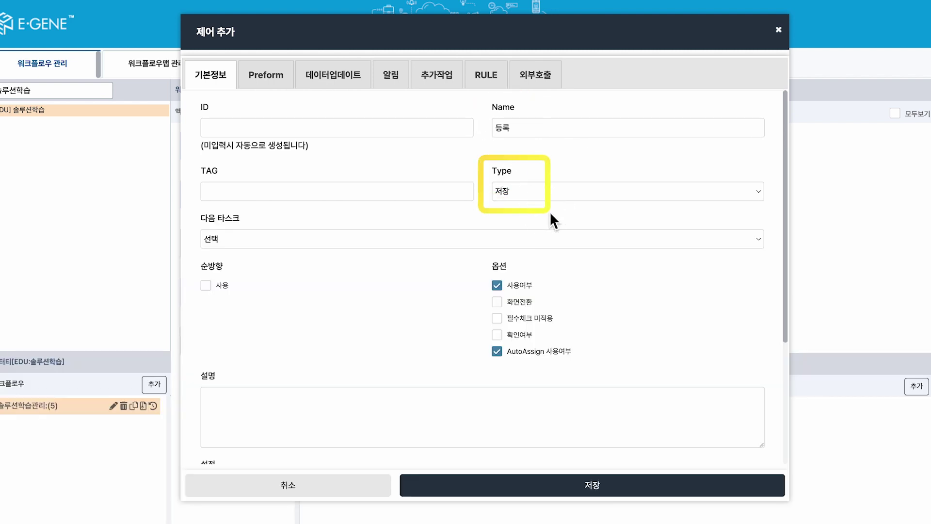
{"action": "left_click", "coordinate": [557, 239]}
{"action": "left_click", "coordinate": [552, 278]}
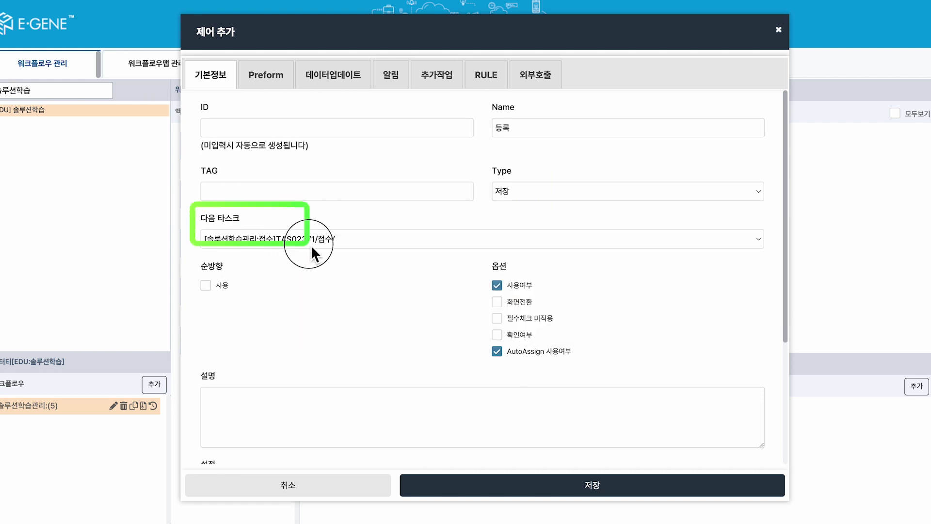
{"action": "left_click", "coordinate": [499, 353]}
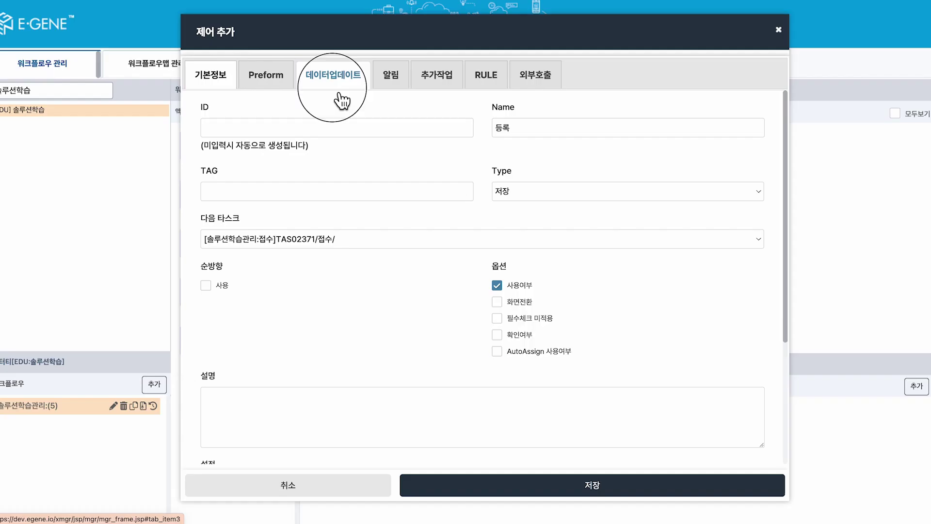
- Enable data update for the new 등록 control and add a row with the 예약어 source 로그인 사용자
{"action": "left_click", "coordinate": [334, 84]}
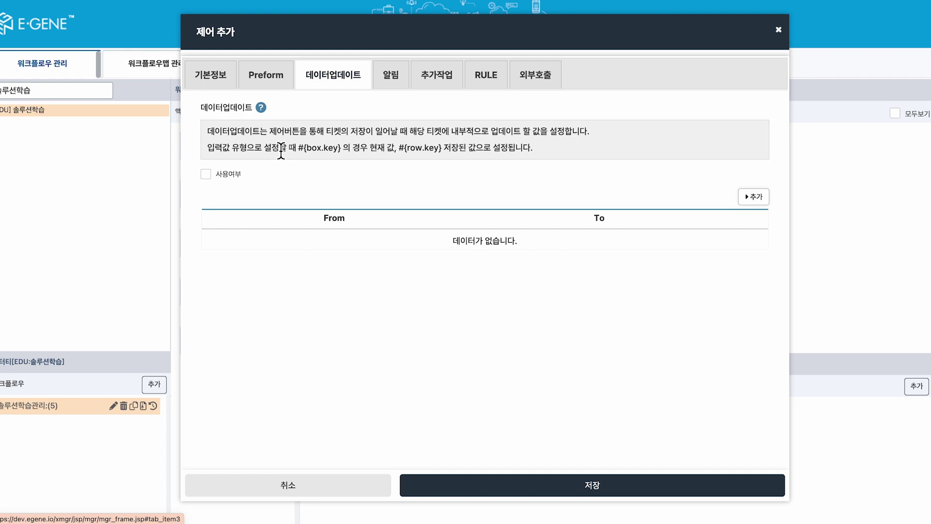
{"action": "left_click", "coordinate": [233, 180]}
{"action": "left_click", "coordinate": [754, 197]}
{"action": "left_click", "coordinate": [242, 243]}
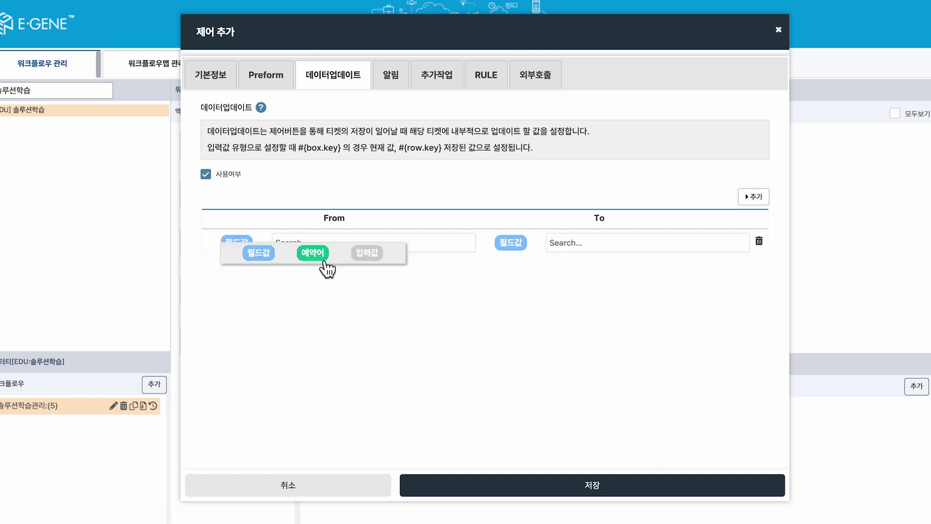
{"action": "left_click", "coordinate": [322, 259]}
{"action": "left_click", "coordinate": [323, 245]}
{"action": "left_click", "coordinate": [334, 278]}
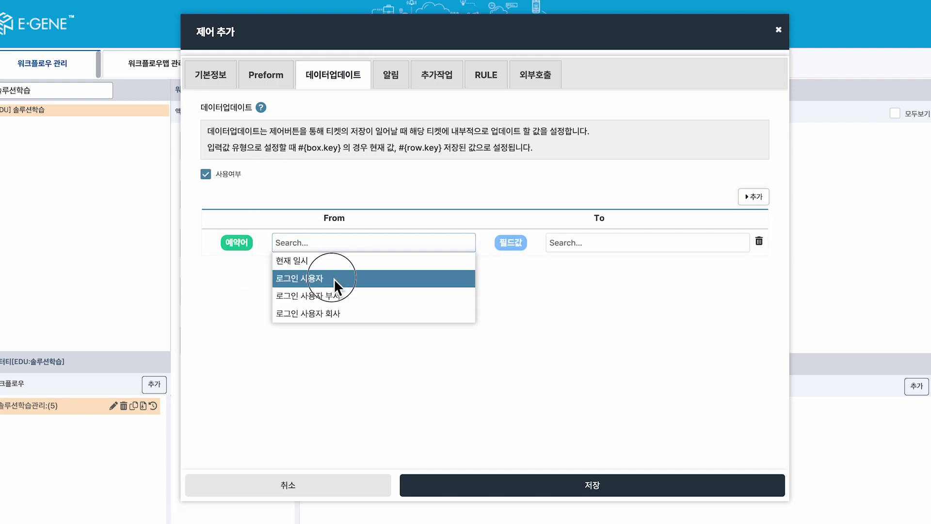
- Set the row's target field to edu_ass_emp_id(처리자) and save the 임시등록 task's 등록 control
{"action": "left_click", "coordinate": [582, 245]}
{"action": "type", "text": "ass"}
{"action": "left_click", "coordinate": [671, 264]}
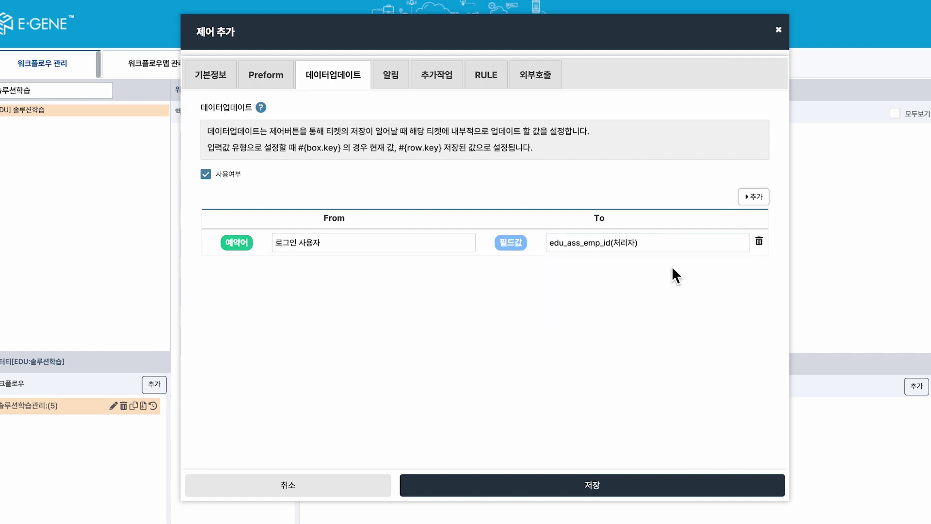
{"action": "left_click", "coordinate": [595, 494]}
{"action": "left_click", "coordinate": [548, 283]}
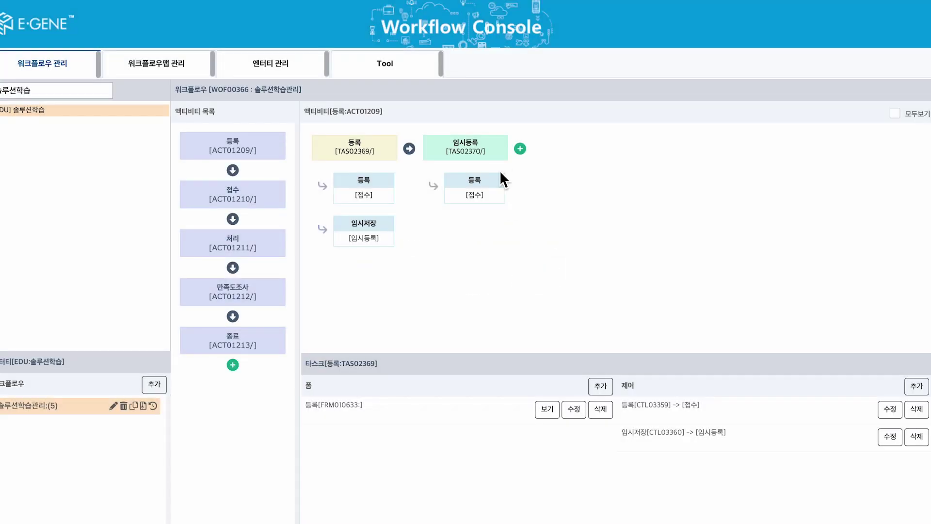
- Add a new control to the 임시등록 task, named 임시저장 and with the type 임시저장
{"action": "left_click", "coordinate": [495, 151]}
{"action": "left_click", "coordinate": [917, 386]}
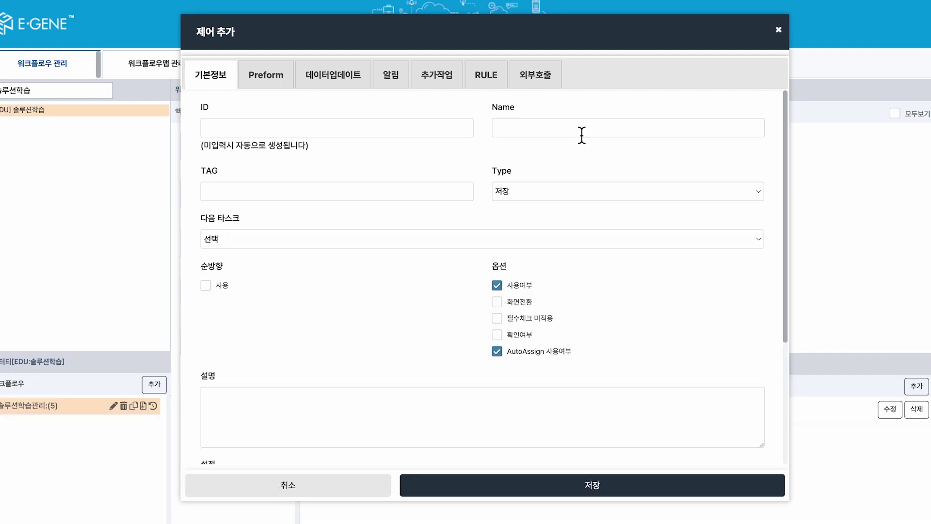
{"action": "left_click", "coordinate": [582, 131]}
{"action": "type", "text": "임시젖"}
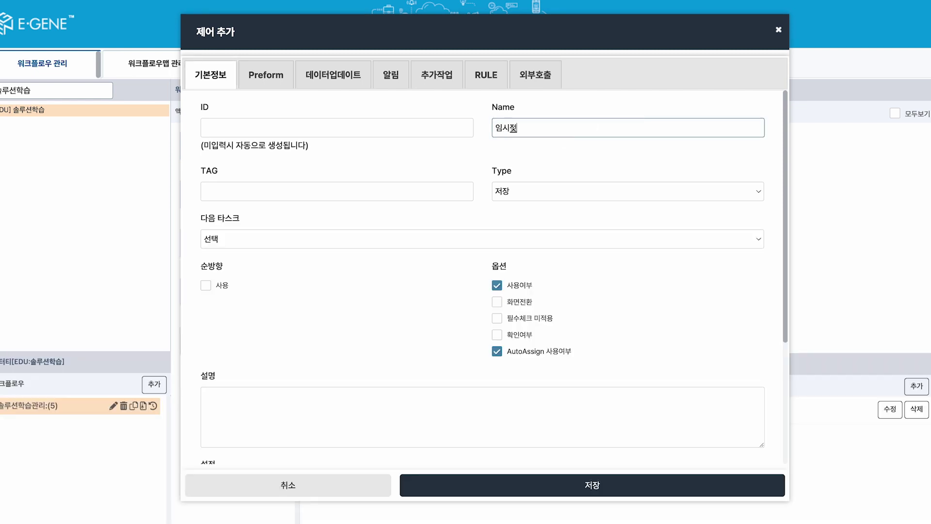
{"action": "left_click", "coordinate": [742, 192]}
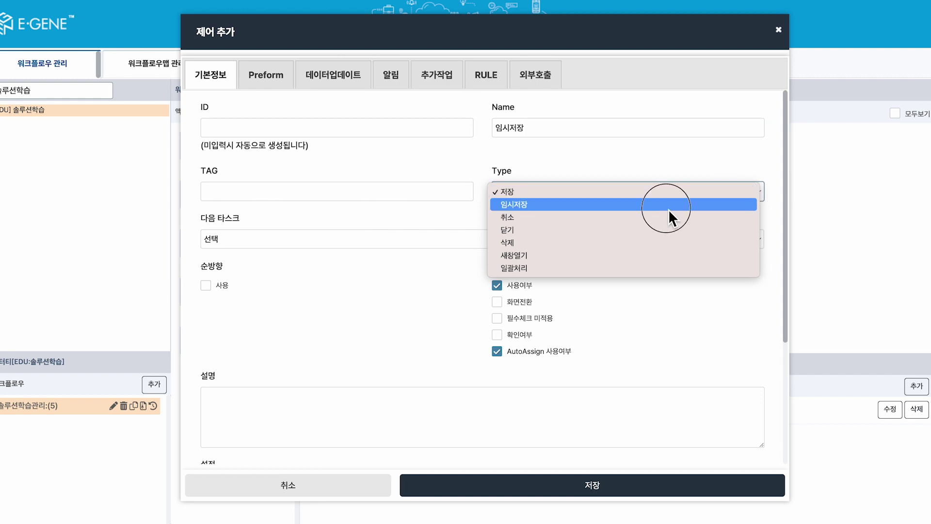
{"action": "left_click", "coordinate": [668, 206]}
- Set the control's next task to [솔루션학습관리:등록]TAS02370/임시등록/, turn on 필수체크 미적용 and turn off AutoAssign 사용여부
{"action": "left_click", "coordinate": [548, 238]}
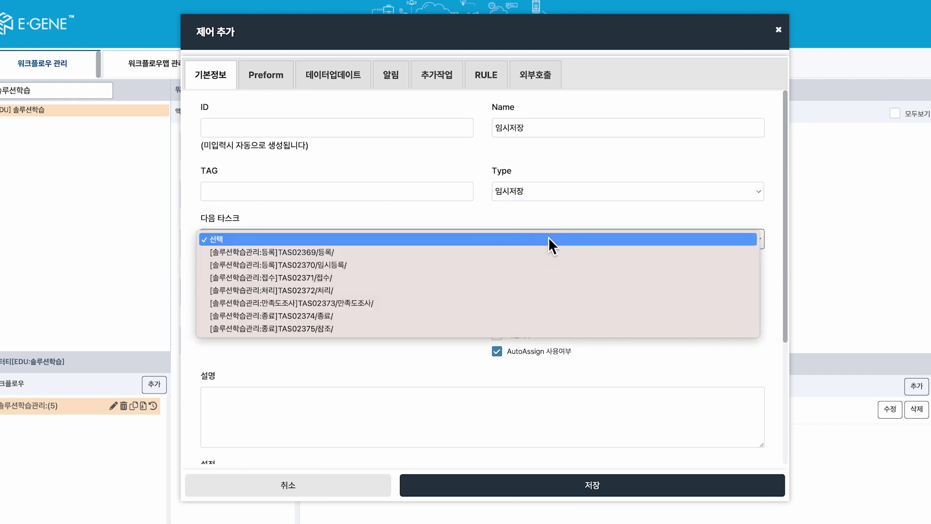
{"action": "left_click", "coordinate": [546, 266]}
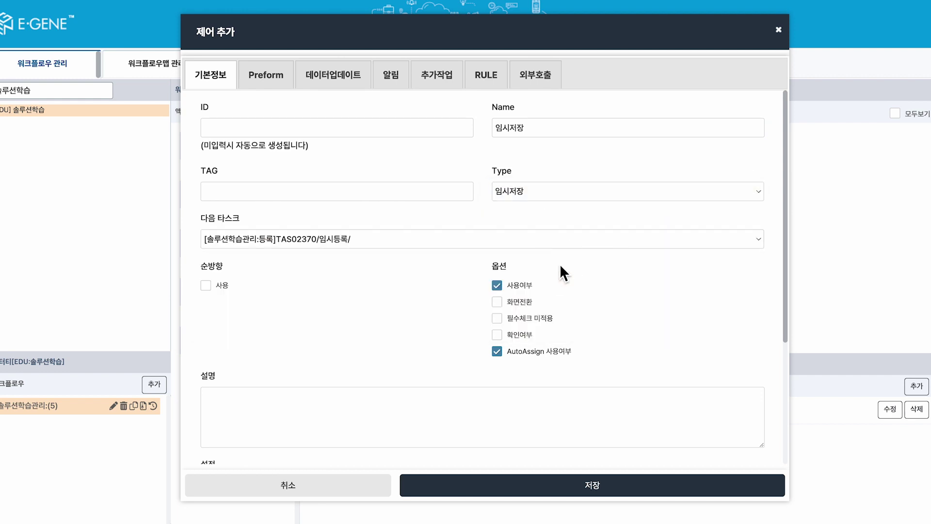
{"action": "left_click", "coordinate": [499, 322]}
{"action": "left_click", "coordinate": [504, 347]}
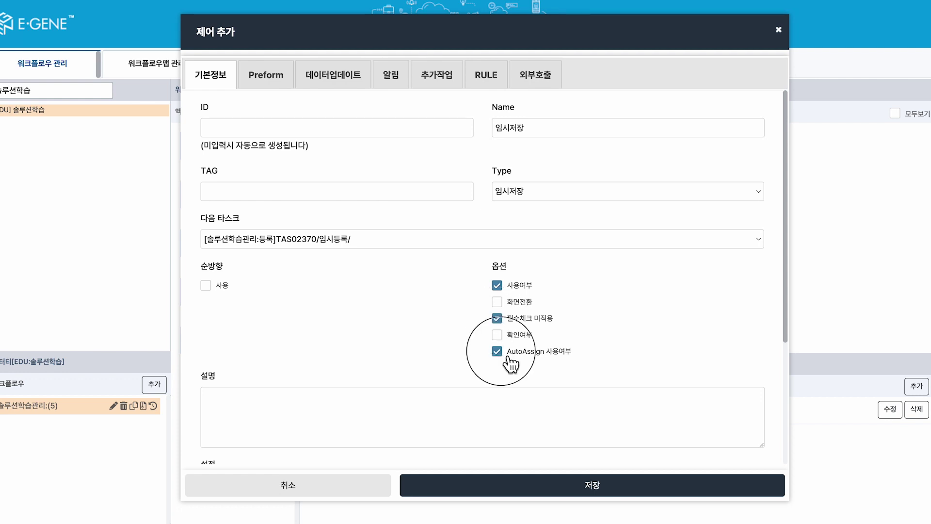
- Enable data update for the 임시저장 control and add a row with the target field edu_ass_emp_id(처리자)
{"action": "left_click", "coordinate": [338, 88]}
{"action": "left_click", "coordinate": [224, 181]}
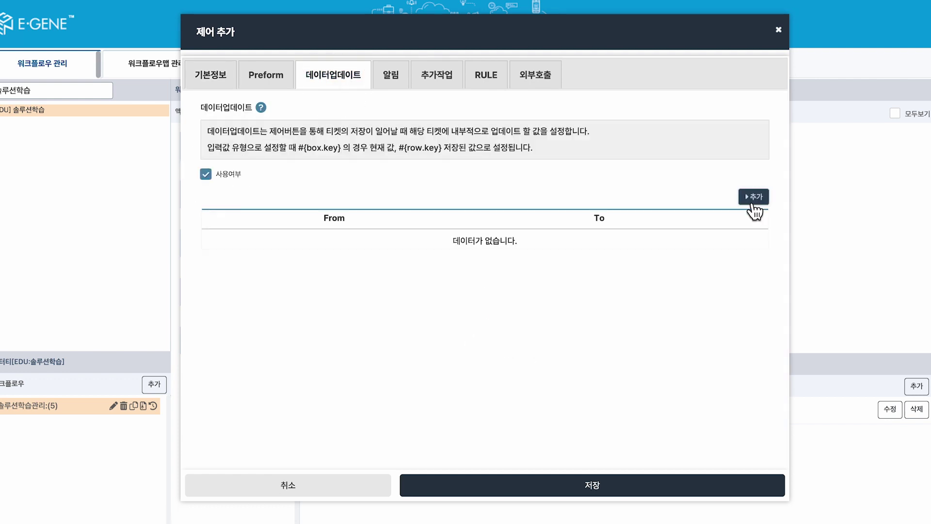
{"action": "left_click", "coordinate": [753, 199]}
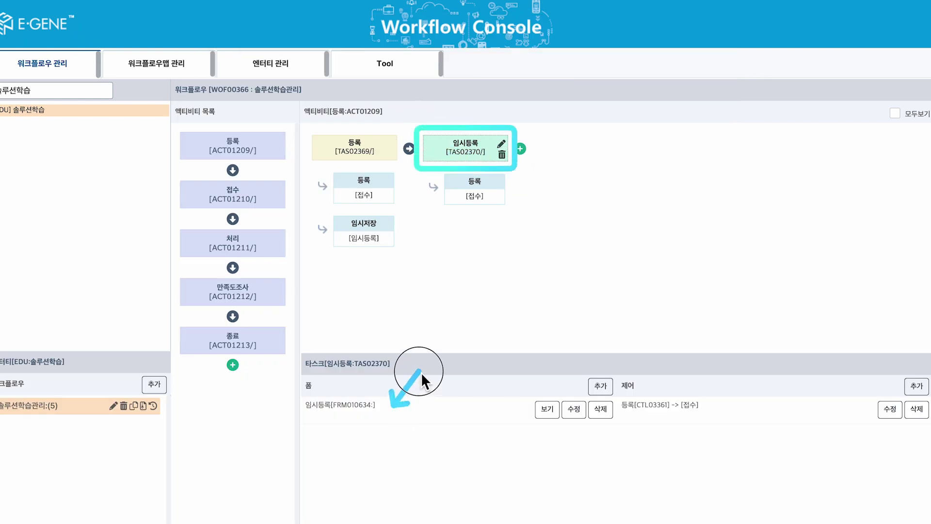
{"action": "left_click", "coordinate": [547, 408]}
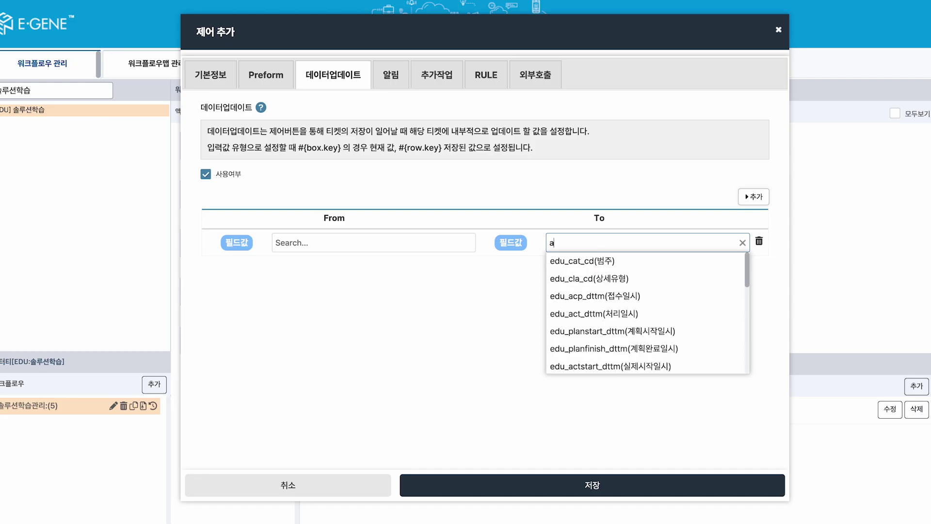
{"action": "type", "text": "ss"}
{"action": "left_click", "coordinate": [671, 261]}
- Set the row's source field to edu_req_emp_id(요청자) and save the 임시등록 task's 임시저장 control
{"action": "left_click", "coordinate": [435, 243]}
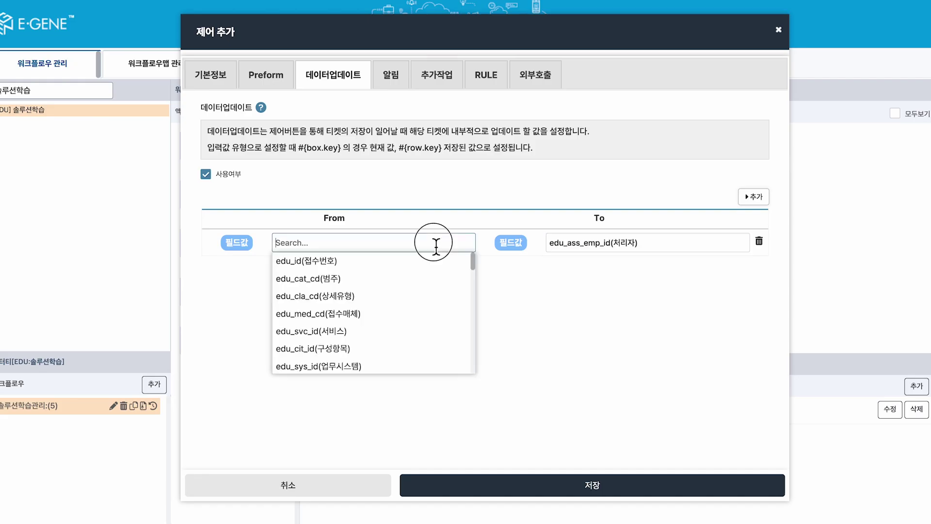
{"action": "type", "text": "req"}
{"action": "left_click", "coordinate": [317, 261]}
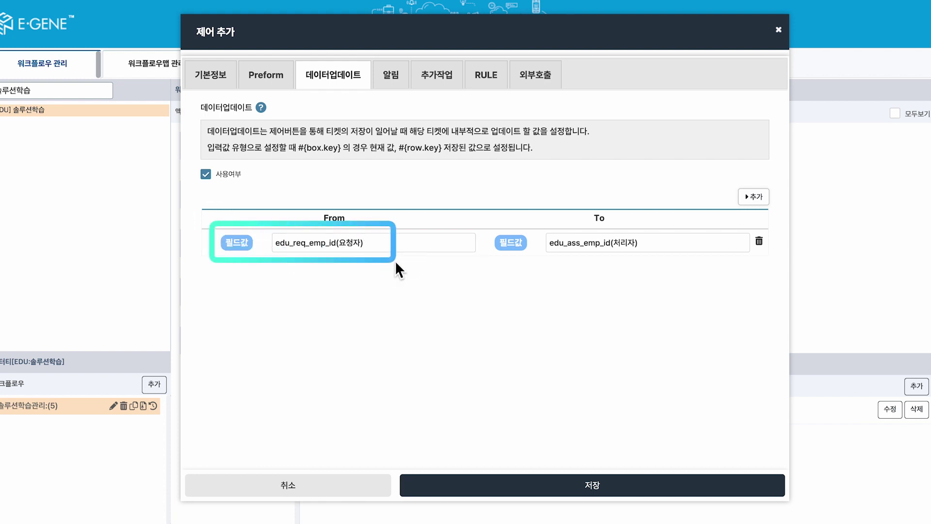
{"action": "left_click", "coordinate": [615, 492]}
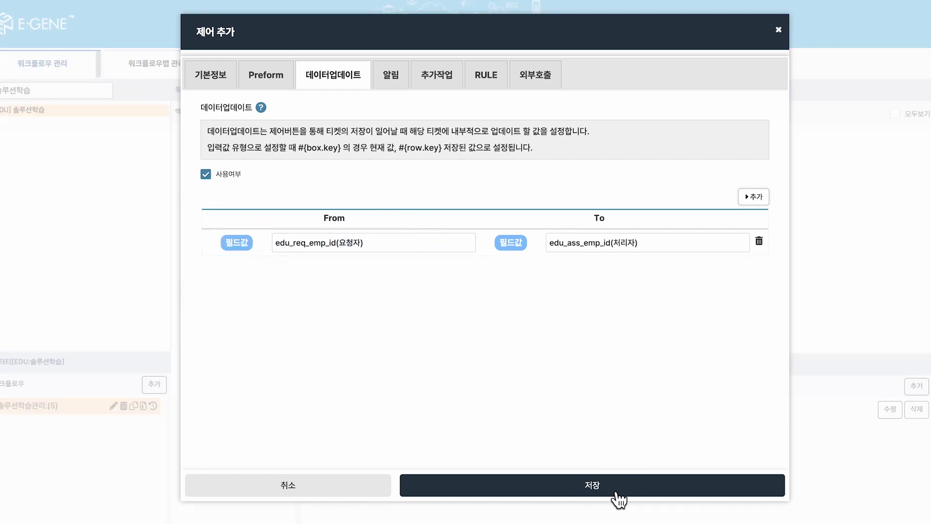
{"action": "left_click", "coordinate": [551, 284]}
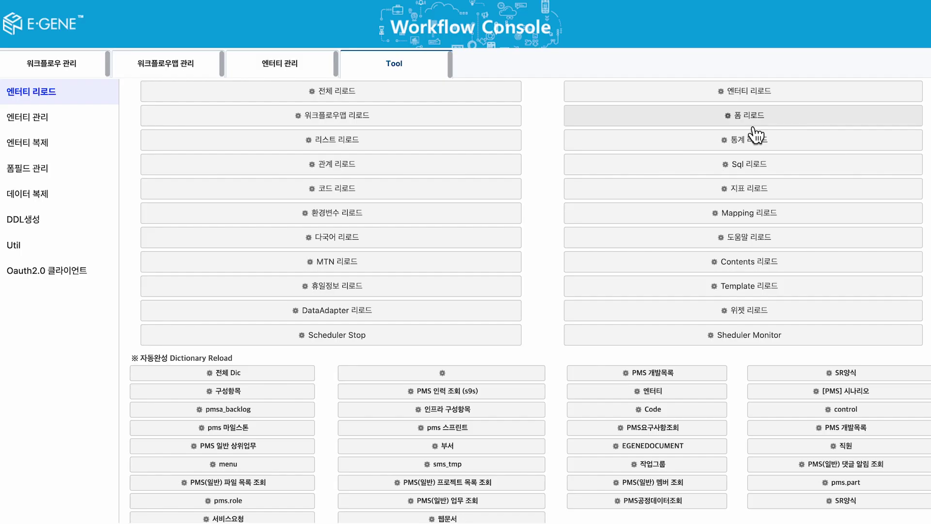
- Reload the forms with 폼 리로드 and check the 등록 control on the registration form
{"action": "left_click", "coordinate": [748, 122]}
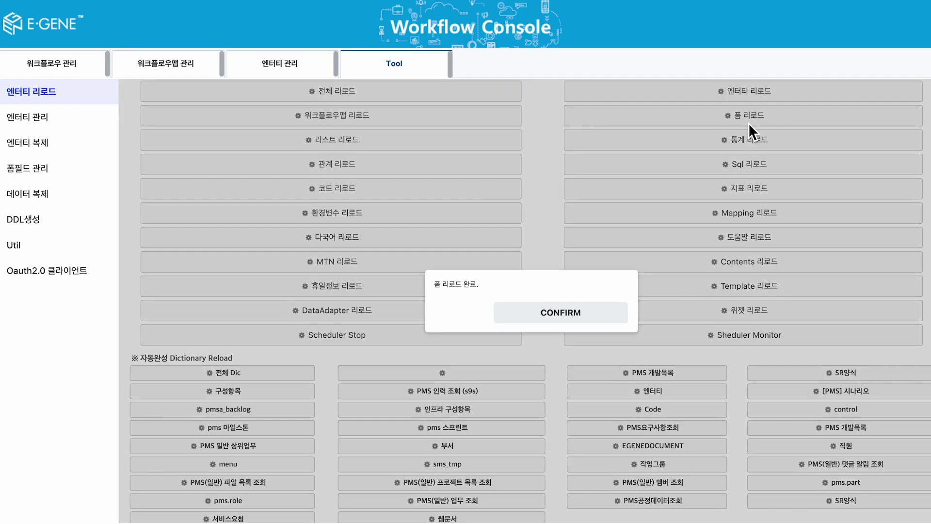
{"action": "left_click", "coordinate": [612, 320]}
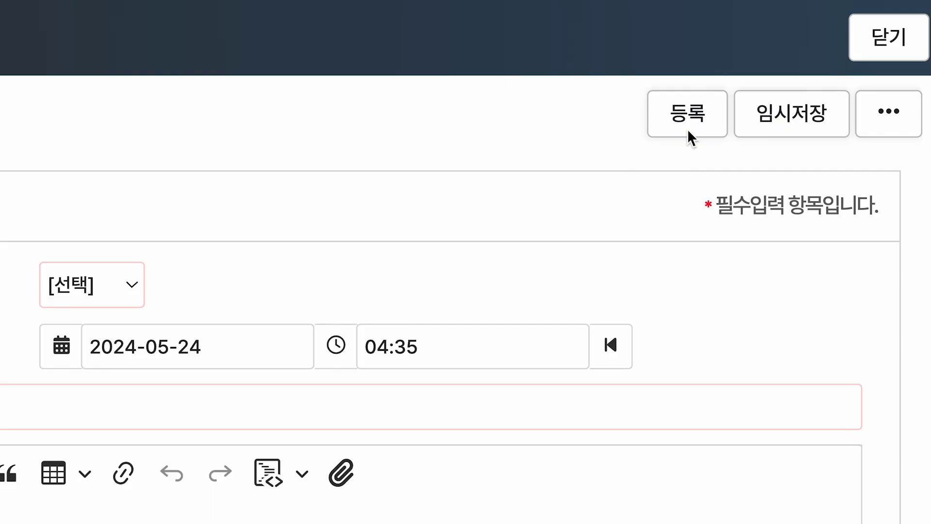
{"action": "left_click", "coordinate": [688, 129]}
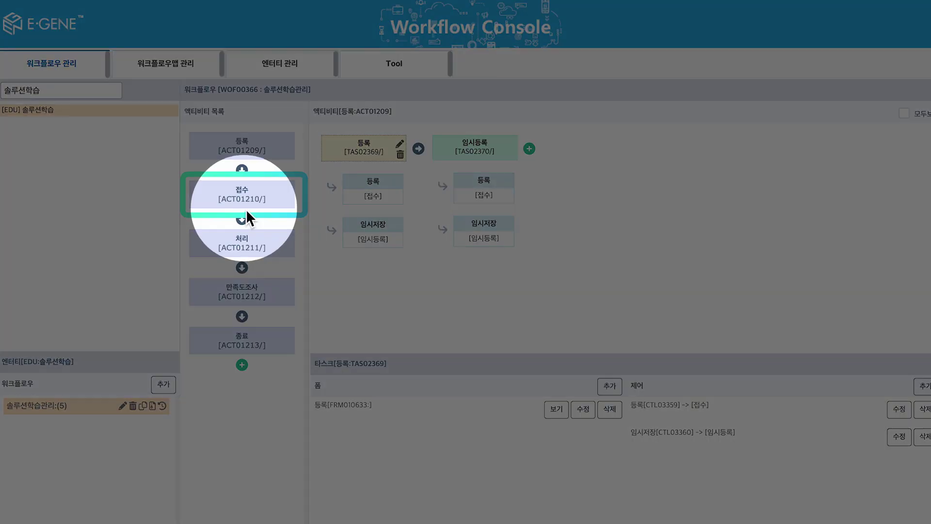
- Turn on 순방향 사용 for the 등록 task's 등록 control and 화면전환 for the 임시등록 task's 등록 control
{"action": "left_click", "coordinate": [246, 209]}
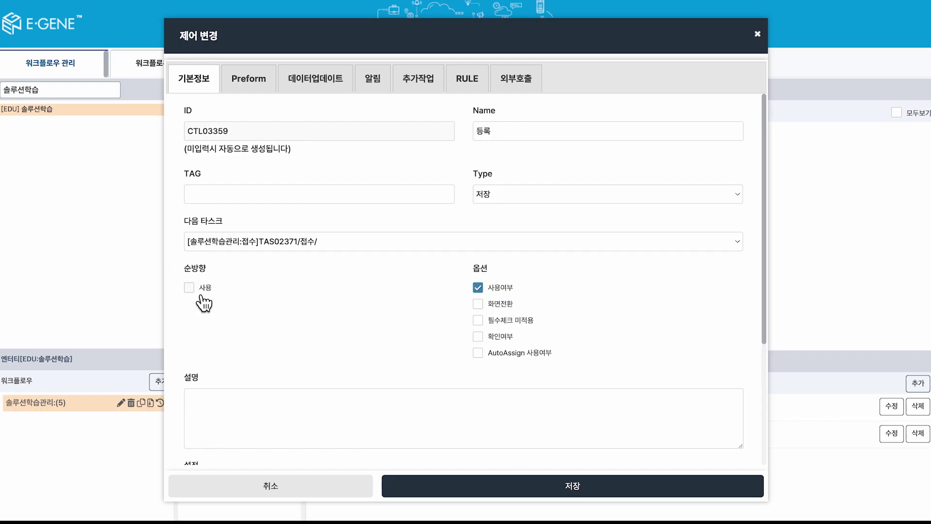
{"action": "left_click", "coordinate": [200, 294]}
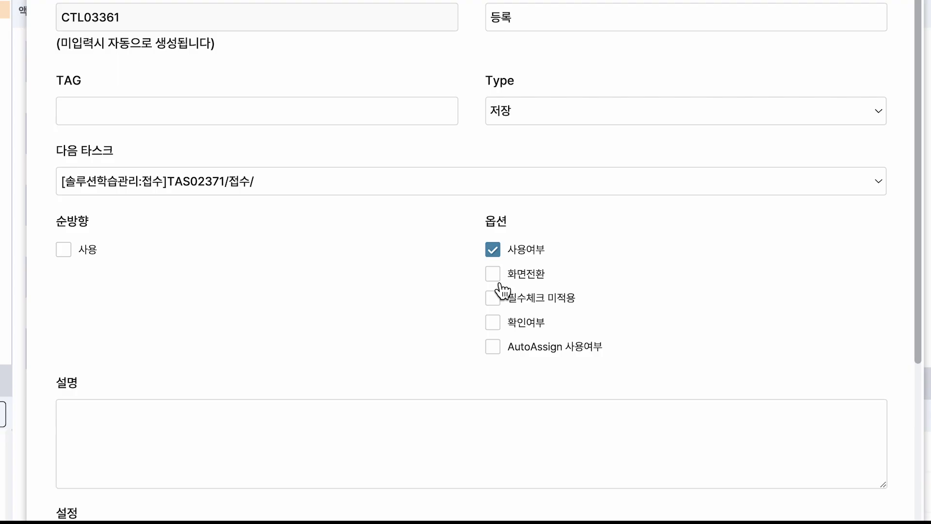
{"action": "left_click", "coordinate": [497, 279]}
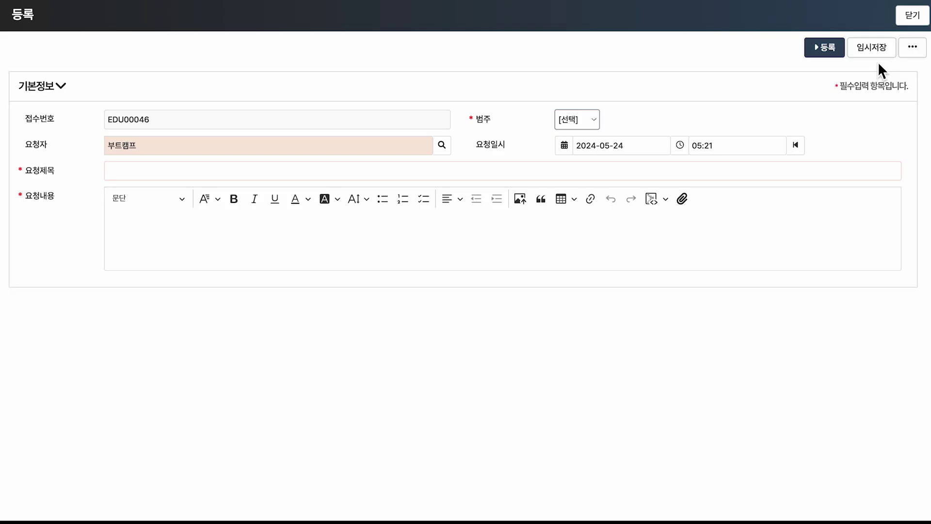
- Test 임시저장 on the blank registration form, and 등록 on a filled one with 확인여부 turned on for that control
{"action": "left_click", "coordinate": [876, 53]}
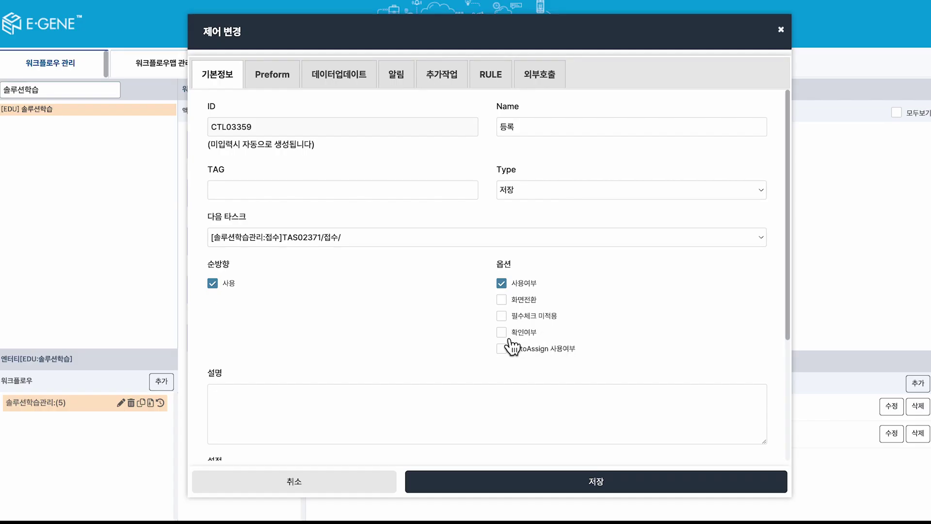
{"action": "left_click", "coordinate": [534, 337]}
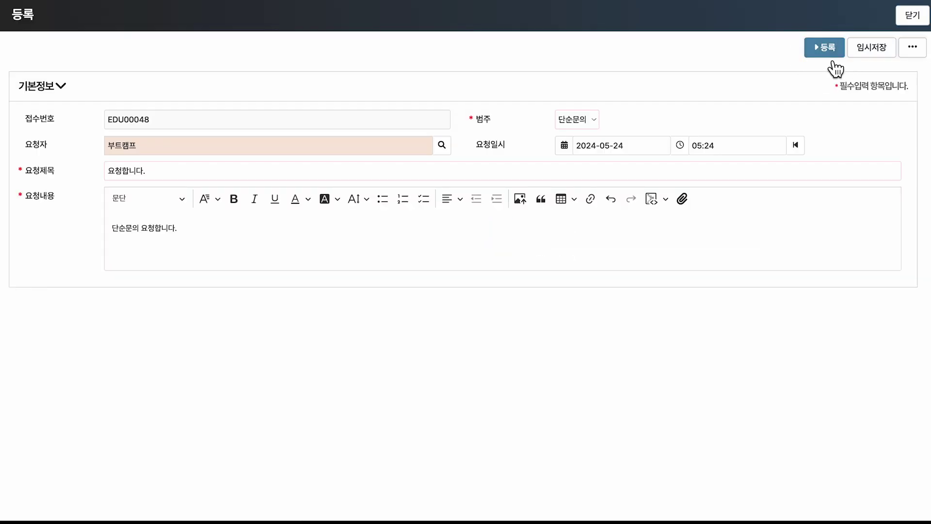
{"action": "left_click", "coordinate": [827, 53]}
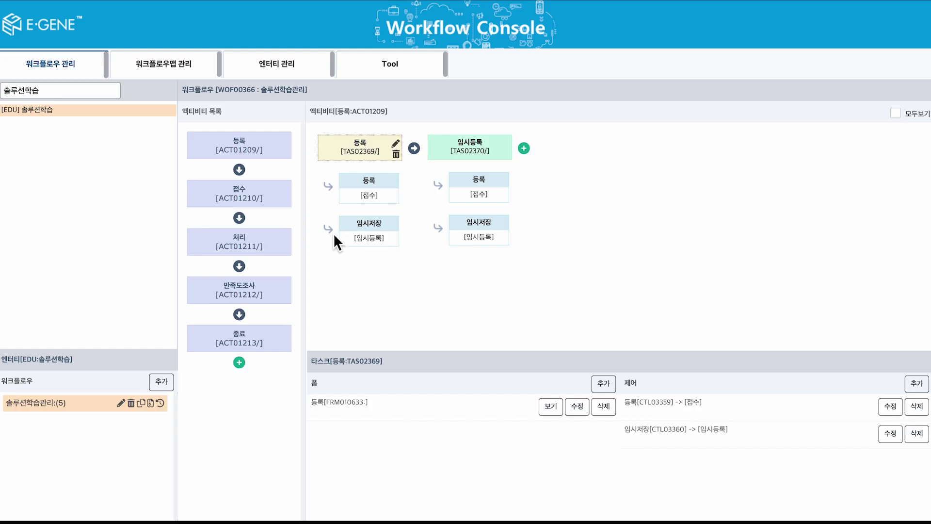
- Add a control named 접수 to the 접수 task with next task [솔루션학습관리:처리]TAS02372/처리/ and AutoAssign 사용여부 turned off
{"action": "left_click", "coordinate": [274, 207]}
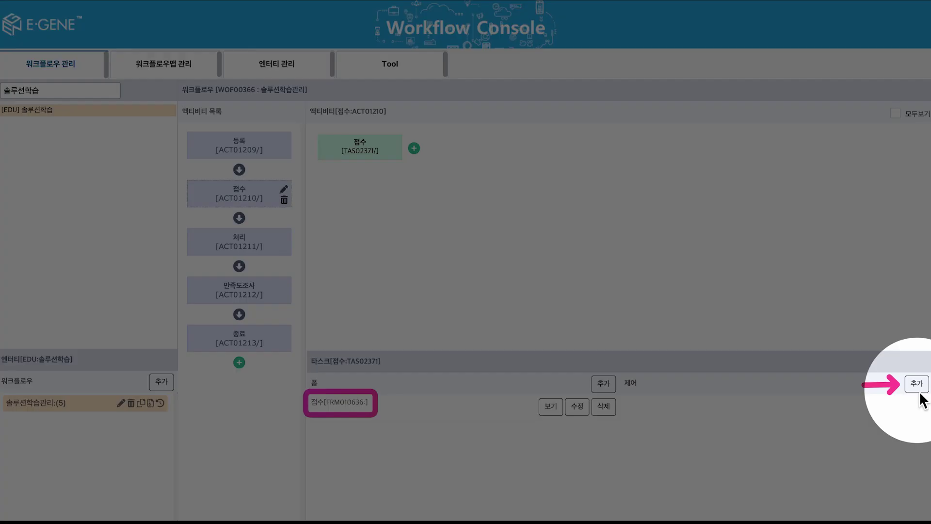
{"action": "left_click", "coordinate": [919, 392]}
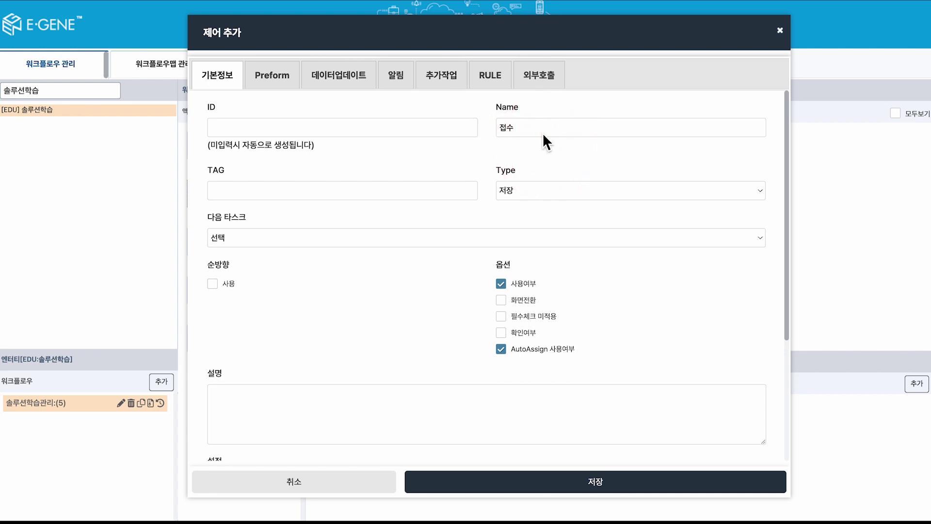
{"action": "left_click", "coordinate": [760, 191]}
{"action": "left_click", "coordinate": [544, 238]}
{"action": "left_click", "coordinate": [537, 290]}
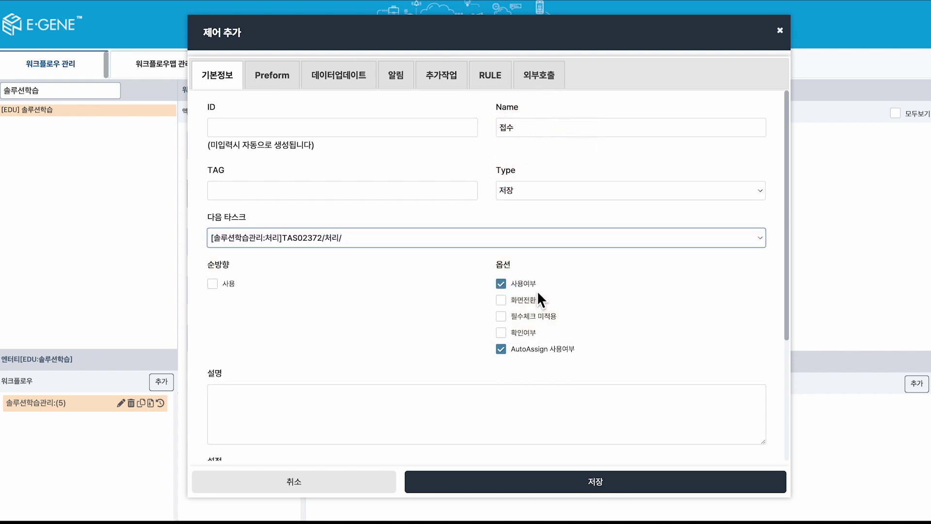
{"action": "left_click", "coordinate": [502, 350]}
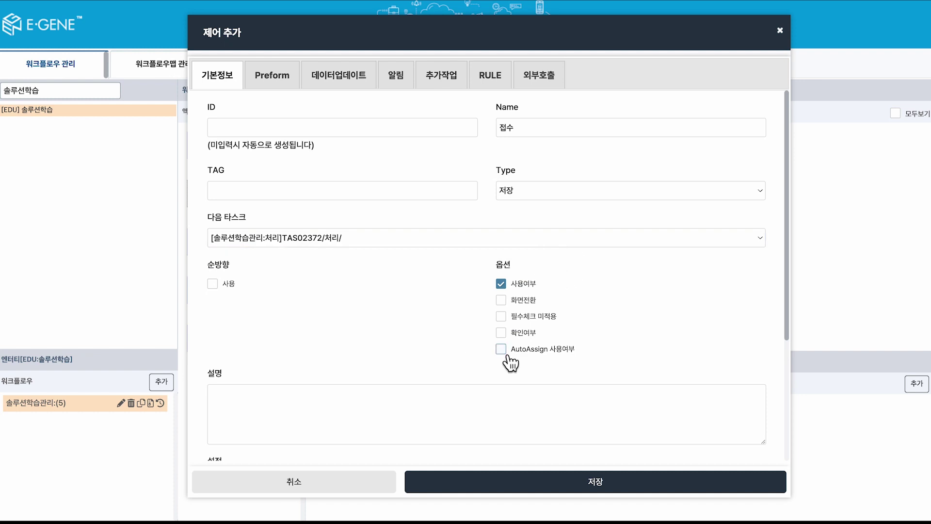
- Enable data update for the 접수 control and add a row with the 예약어 source 로그인 사용자
{"action": "left_click", "coordinate": [345, 84]}
{"action": "left_click", "coordinate": [248, 176]}
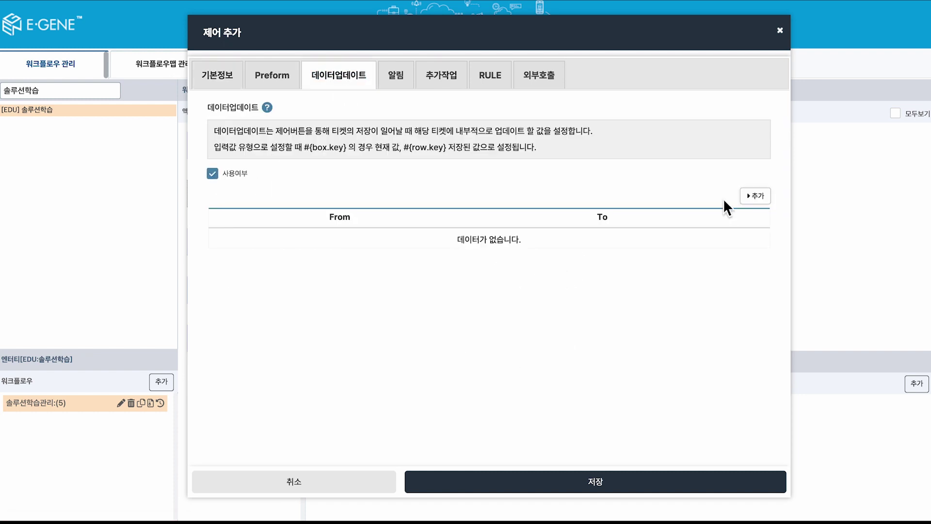
{"action": "left_click", "coordinate": [755, 196]}
{"action": "left_click", "coordinate": [242, 240]}
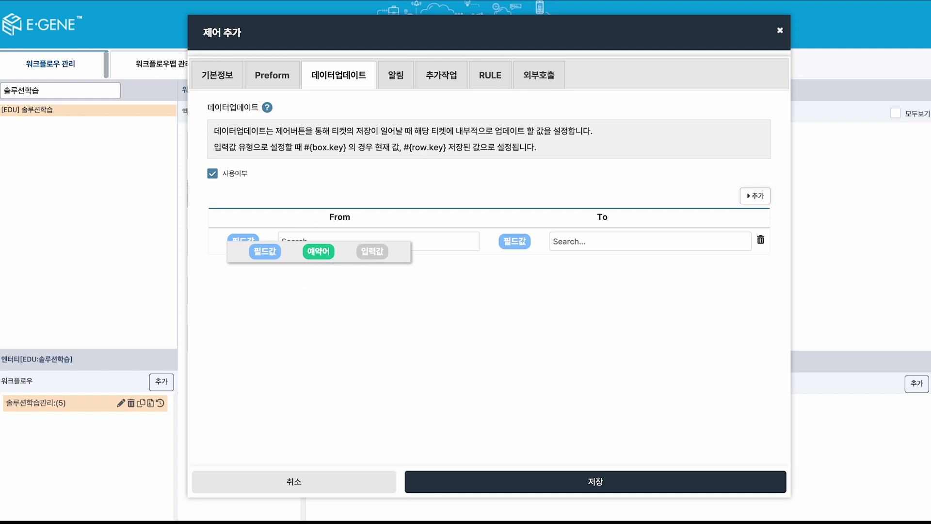
{"action": "left_click", "coordinate": [318, 252]}
{"action": "left_click", "coordinate": [339, 242]}
{"action": "left_click", "coordinate": [345, 278]}
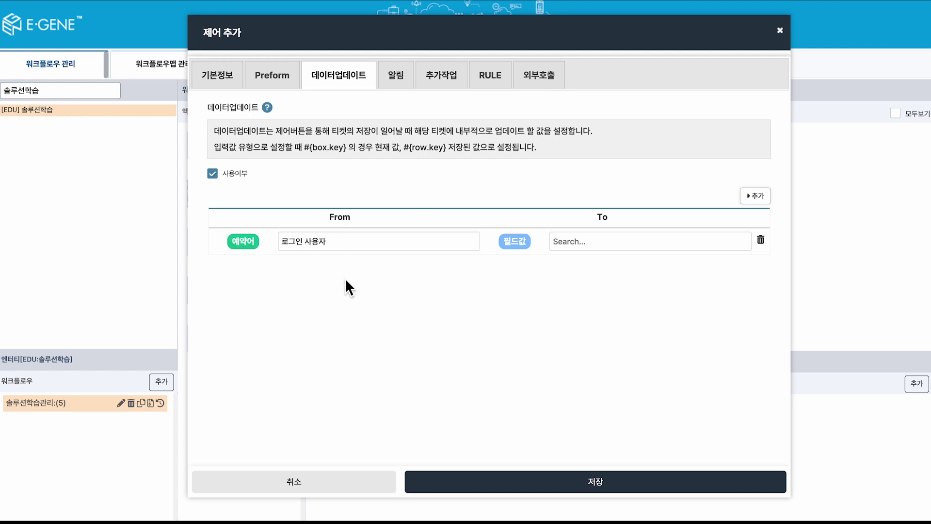
- Set the row's target field to edu_ass_emp_id(처리자) and save the 접수 task's 접수 control
{"action": "left_click", "coordinate": [585, 241]}
{"action": "type", "text": "ass"}
{"action": "left_click", "coordinate": [721, 260]}
{"action": "left_click", "coordinate": [597, 488]}
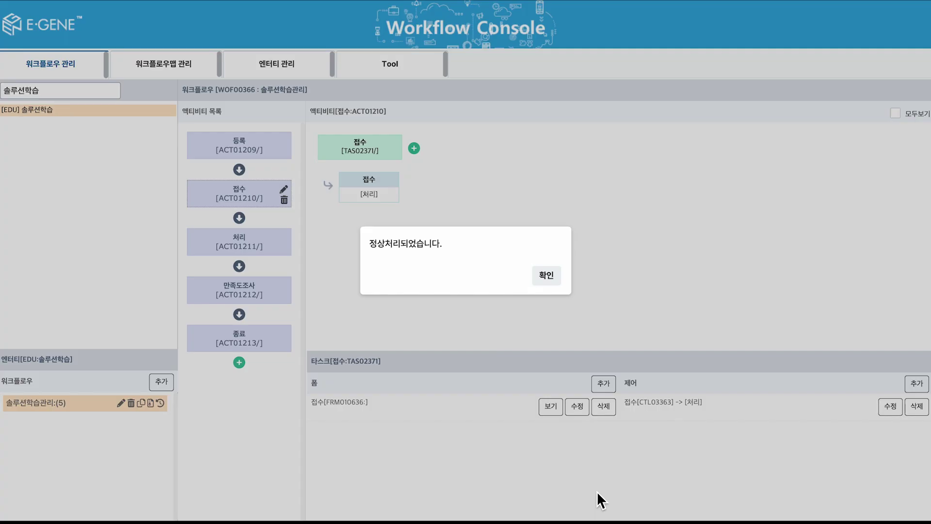
{"action": "left_click", "coordinate": [552, 274]}
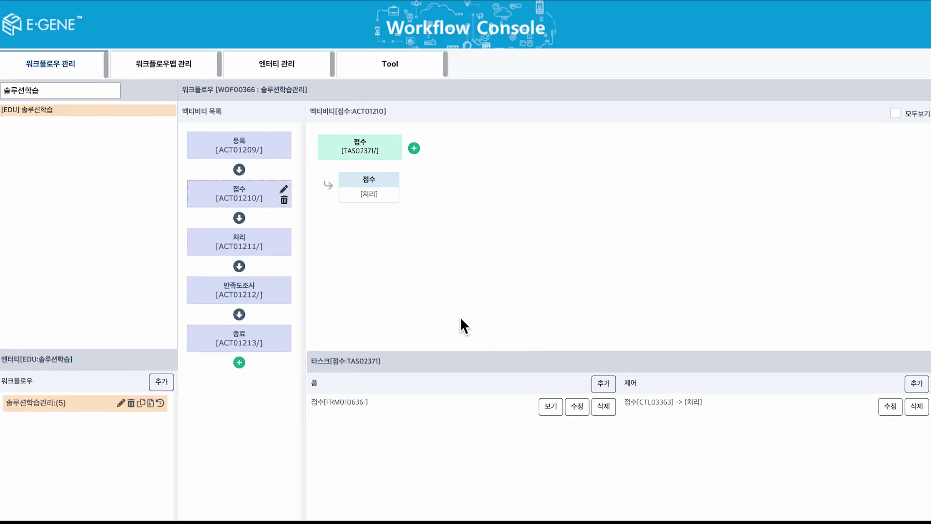
- Add a control named 처리완료 to the 처리 task with next task [솔루션학습관리:만족도조사]TAS02373/만족도조사/ and AutoAssign 사용여부 turned off
{"action": "left_click", "coordinate": [268, 253]}
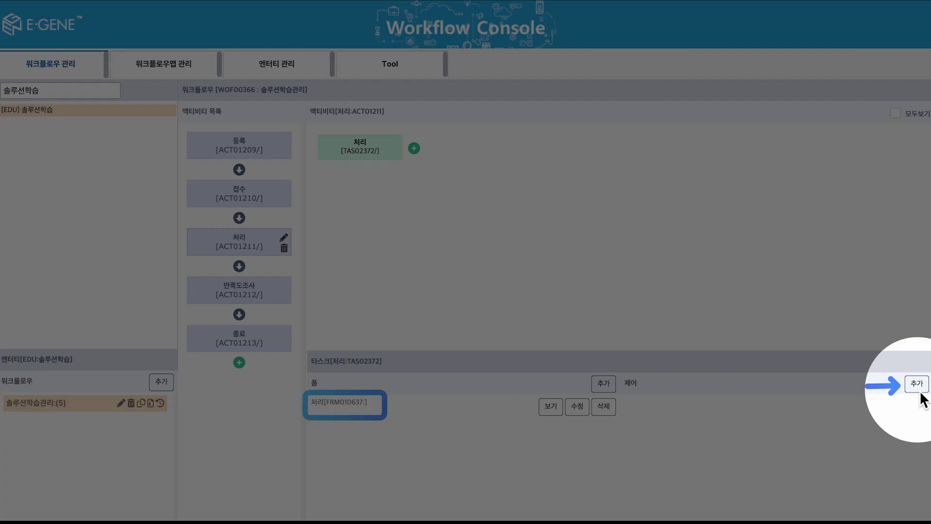
{"action": "left_click", "coordinate": [917, 390]}
{"action": "type", "text": "처리오완료"}
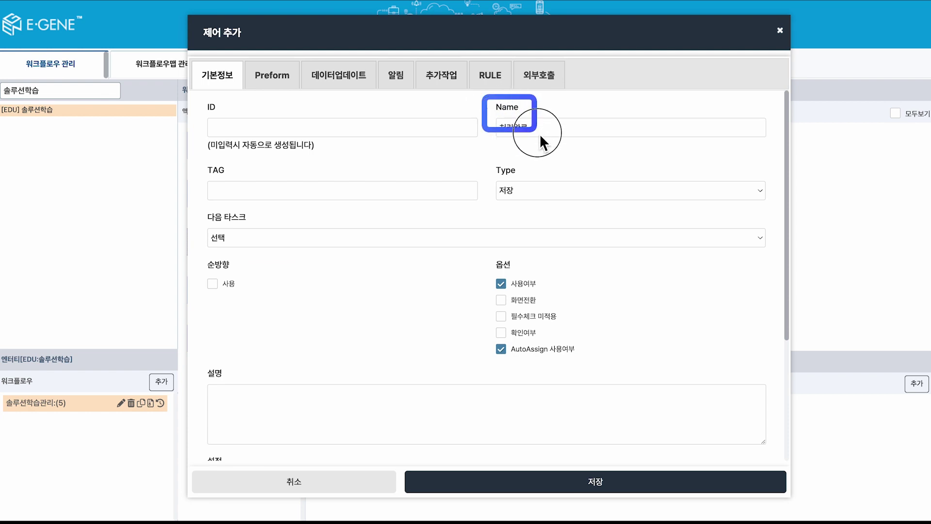
{"action": "left_click", "coordinate": [492, 161]}
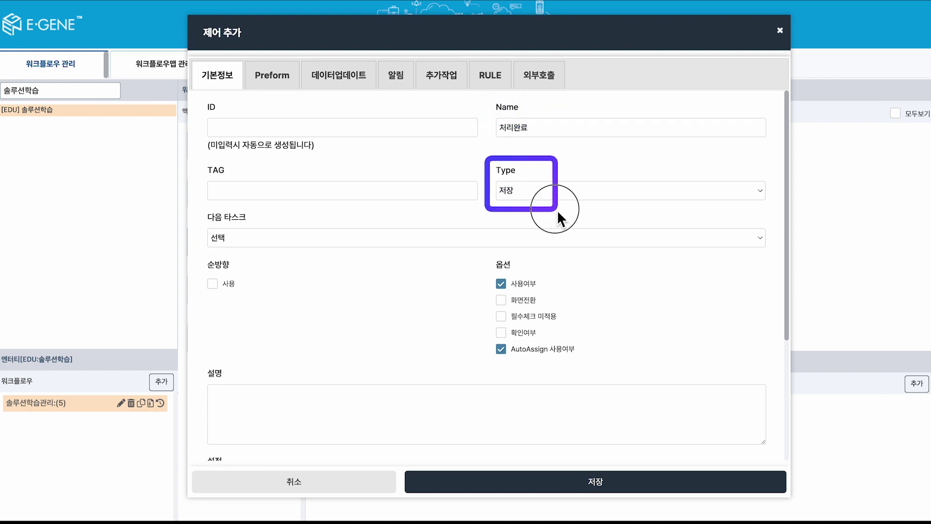
{"action": "left_click", "coordinate": [557, 236]}
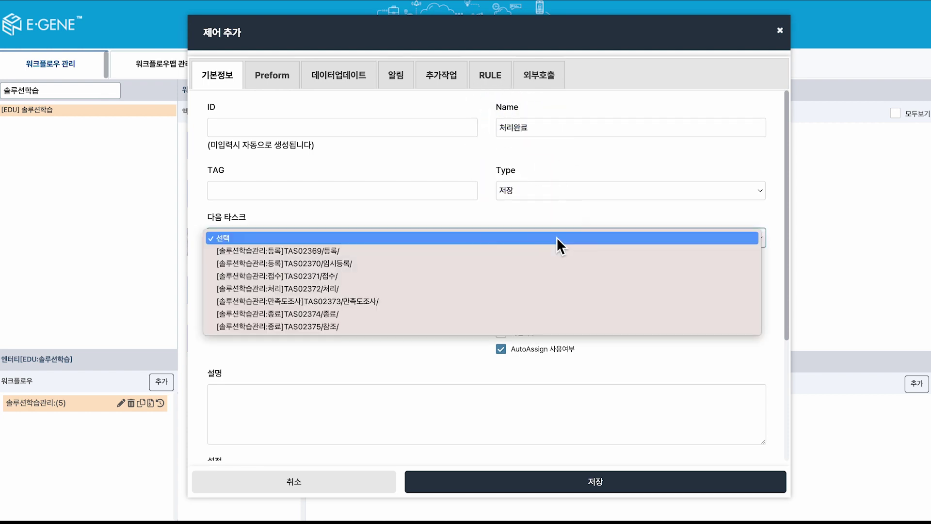
{"action": "left_click", "coordinate": [551, 301]}
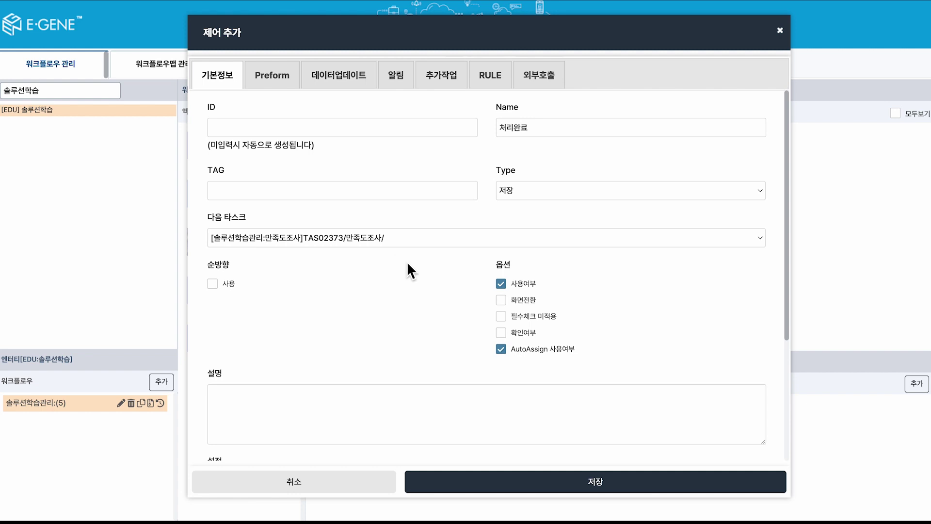
{"action": "left_click", "coordinate": [503, 350]}
- Enable data update for the 처리완료 control, map edu_req_emp_id(요청자) to edu_ass_emp_id(처리자), and save the control
{"action": "left_click", "coordinate": [346, 96]}
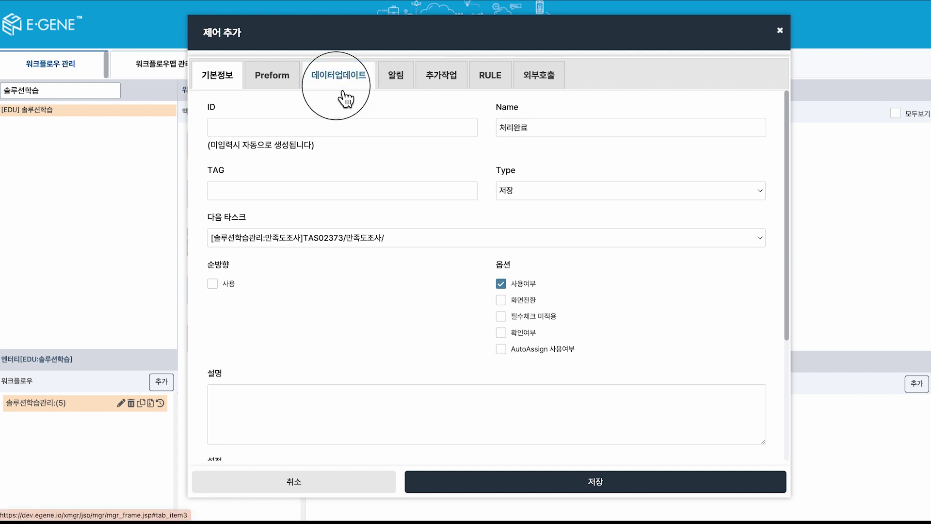
{"action": "left_click", "coordinate": [212, 173]}
{"action": "left_click", "coordinate": [765, 199]}
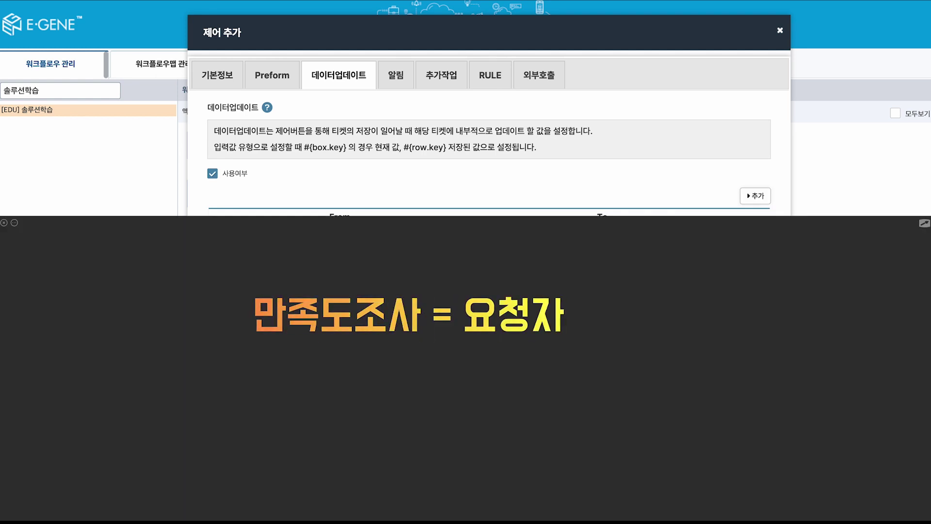
{"action": "type", "text": "요청자"}
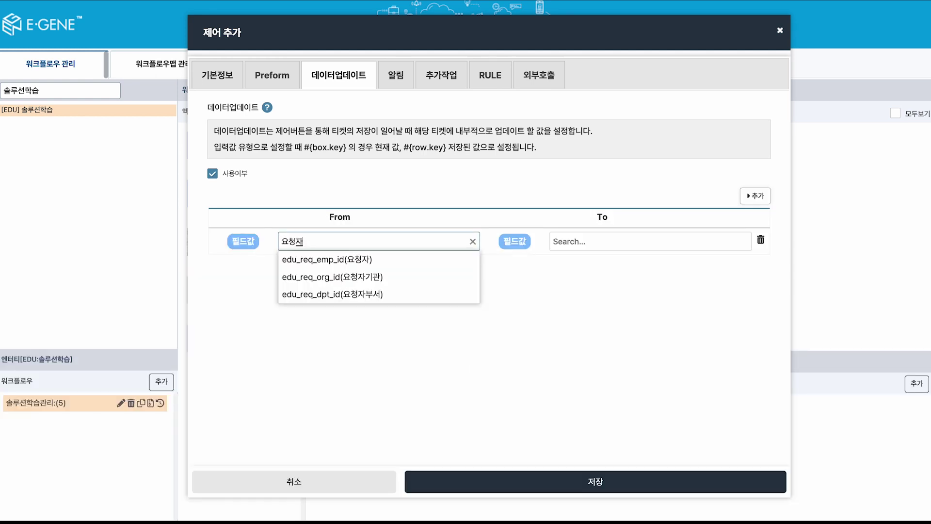
{"action": "left_click", "coordinate": [470, 261]}
{"action": "left_click", "coordinate": [585, 248]}
{"action": "type", "text": "ass"}
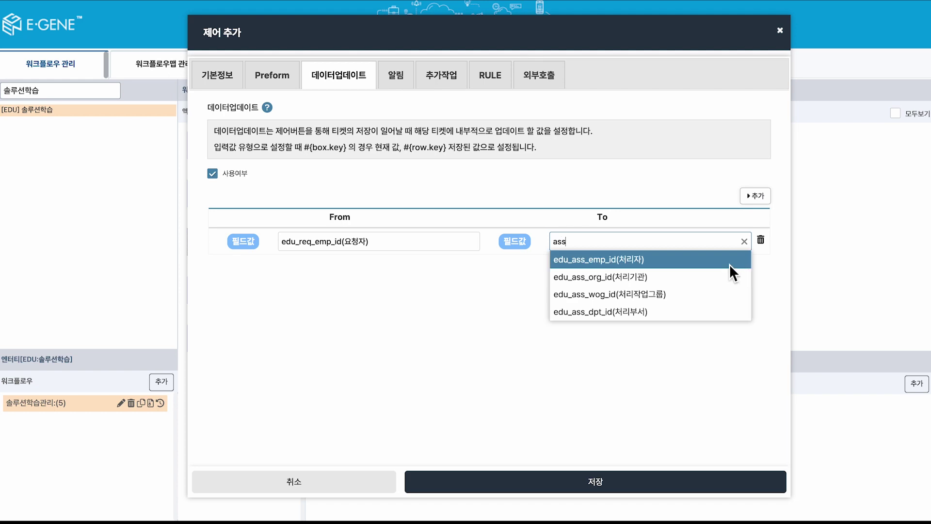
{"action": "left_click", "coordinate": [729, 264]}
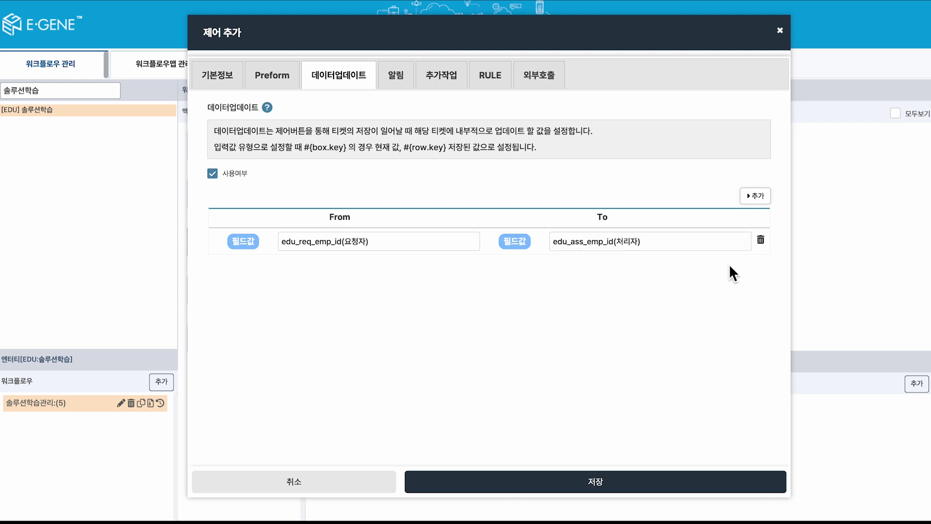
{"action": "left_click", "coordinate": [600, 490]}
{"action": "left_click", "coordinate": [547, 276]}
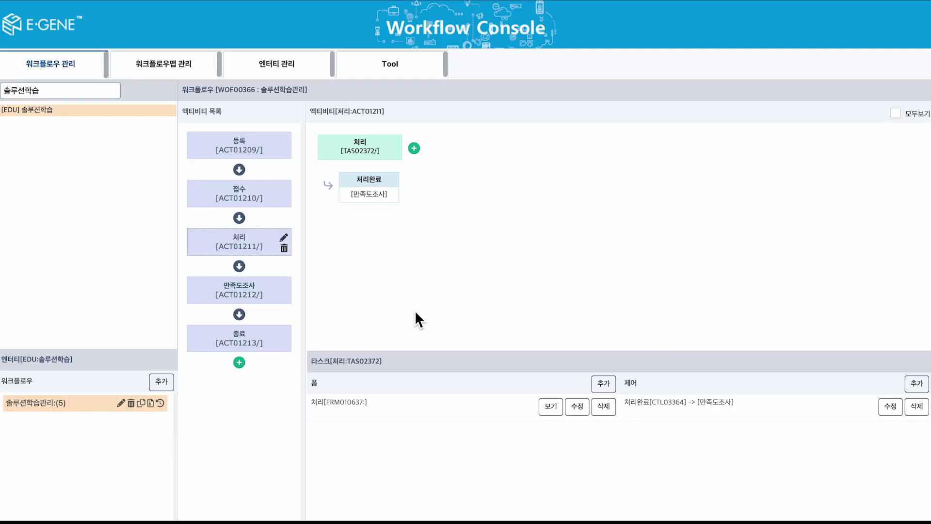
- Add a control named 완료 to the 만족도조사 task with next task [솔루션학습관리:종료]TAS02374/종료/ and AutoAssign 사용여부 turned off
{"action": "left_click", "coordinate": [283, 301]}
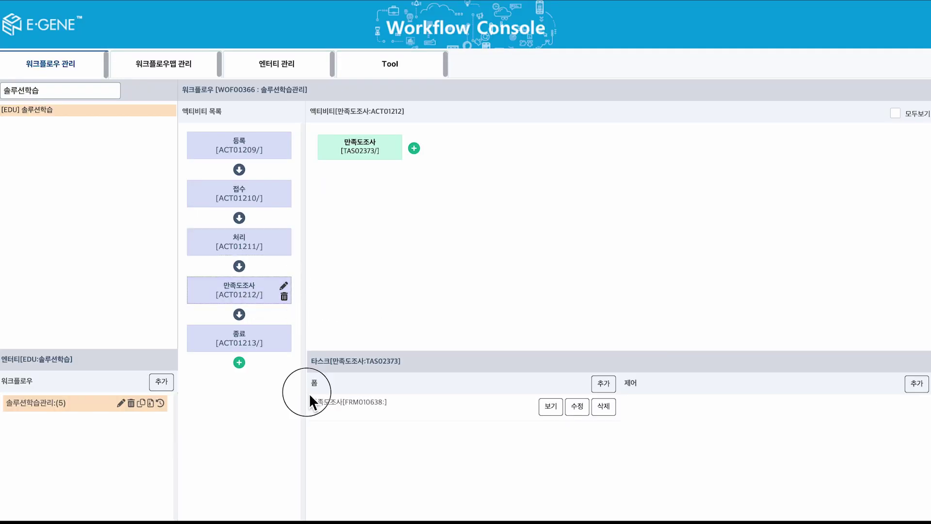
{"action": "left_click", "coordinate": [362, 402]}
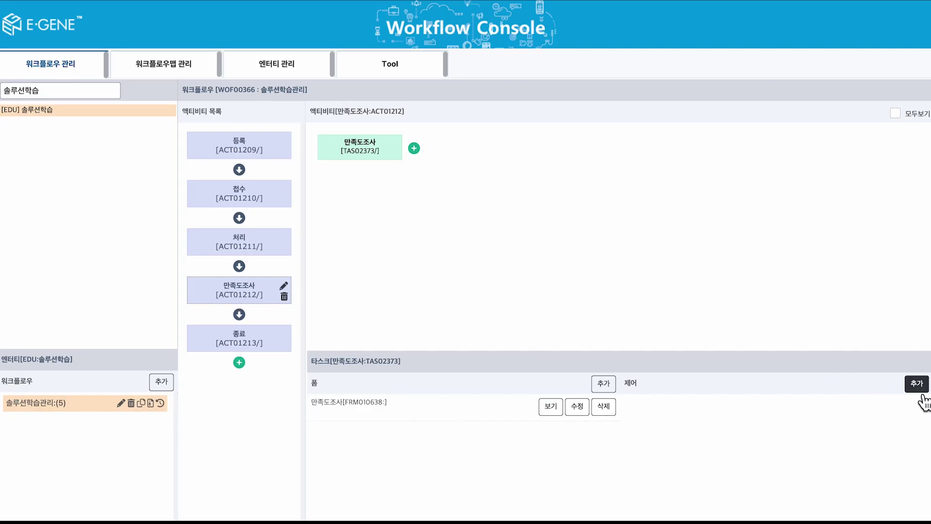
{"action": "left_click", "coordinate": [918, 385]}
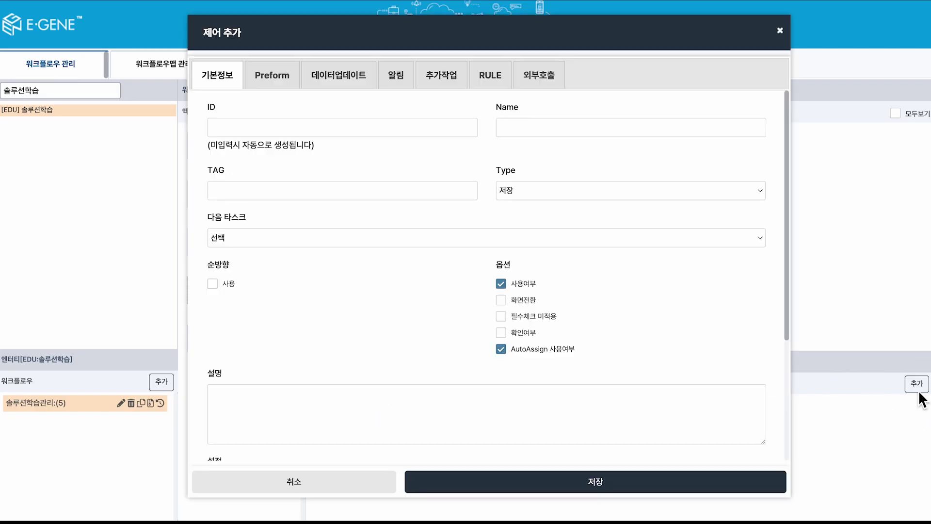
{"action": "left_click", "coordinate": [602, 134]}
{"action": "type", "text": "완료"}
{"action": "left_click", "coordinate": [525, 237]}
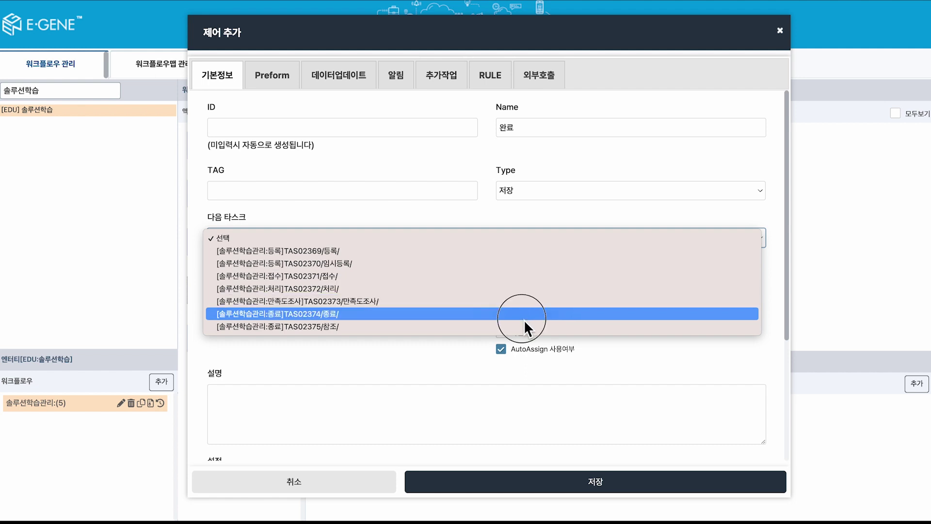
{"action": "left_click", "coordinate": [524, 314]}
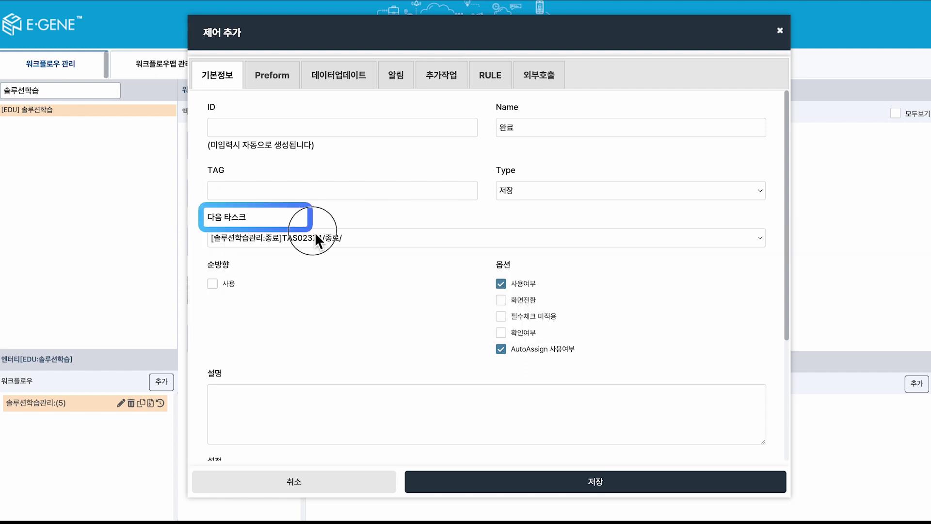
{"action": "left_click", "coordinate": [501, 350]}
- Enable data update for the 완료 control and add a row mapping the 예약어 현재 일시 to edu_clo_dttm(종료일시)
{"action": "left_click", "coordinate": [344, 86]}
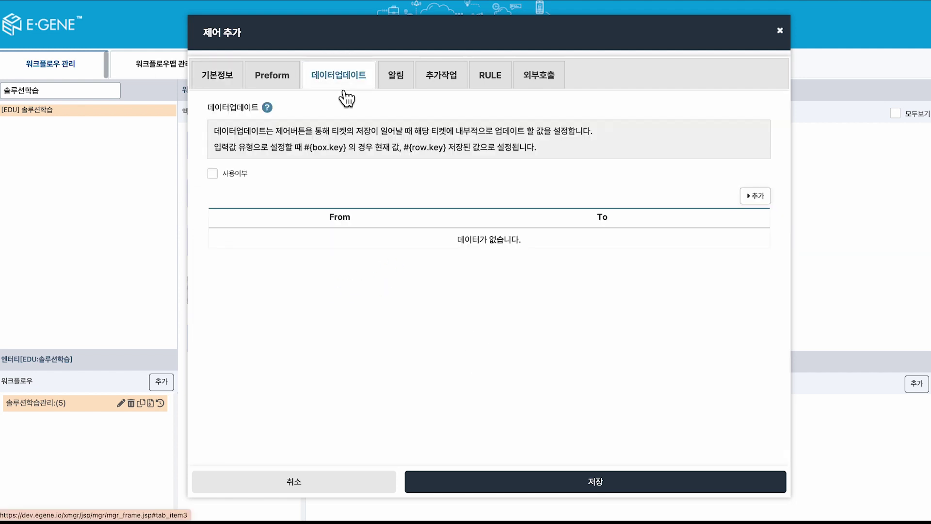
{"action": "left_click", "coordinate": [248, 180]}
{"action": "left_click", "coordinate": [754, 202]}
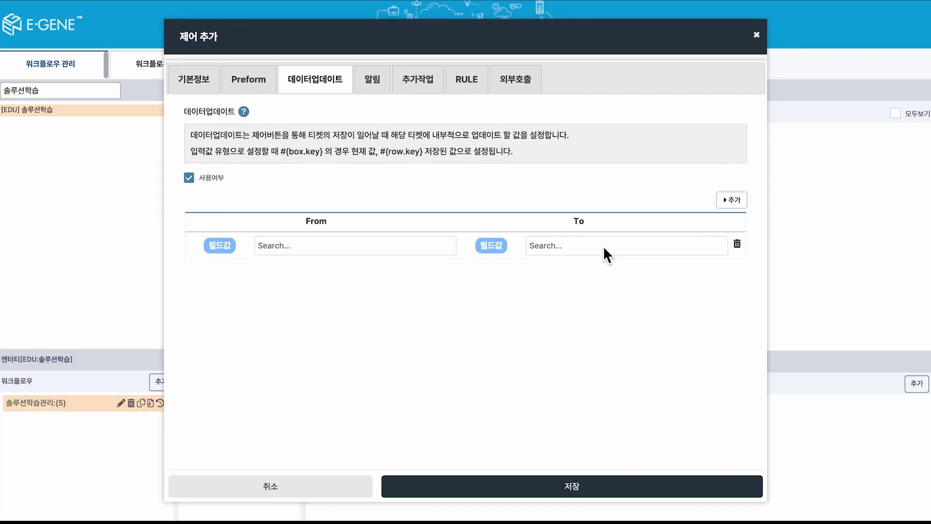
{"action": "left_click", "coordinate": [604, 246]}
{"action": "type", "text": "종료"}
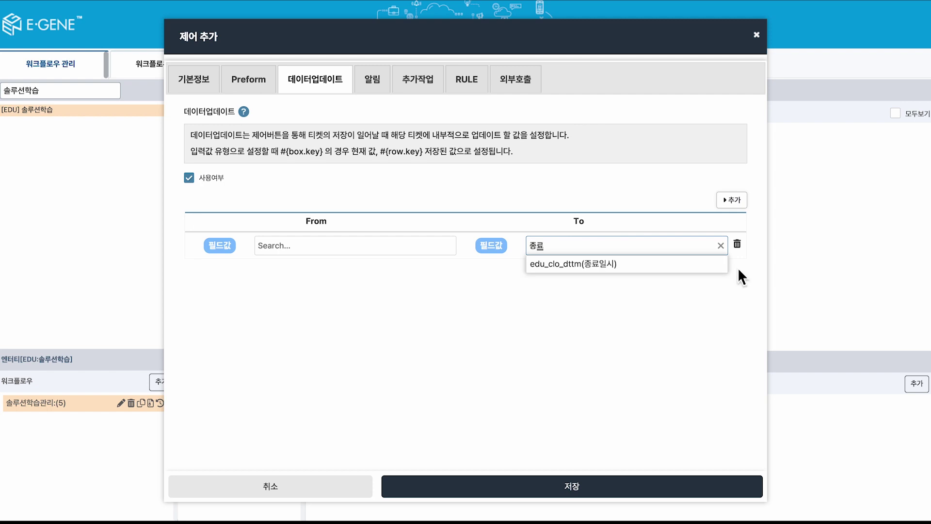
{"action": "left_click", "coordinate": [713, 265]}
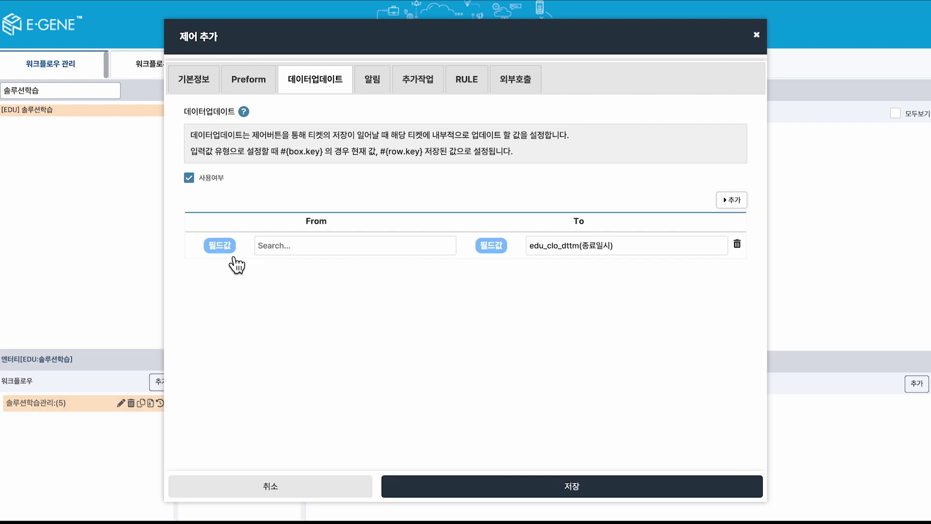
{"action": "left_click", "coordinate": [229, 248]}
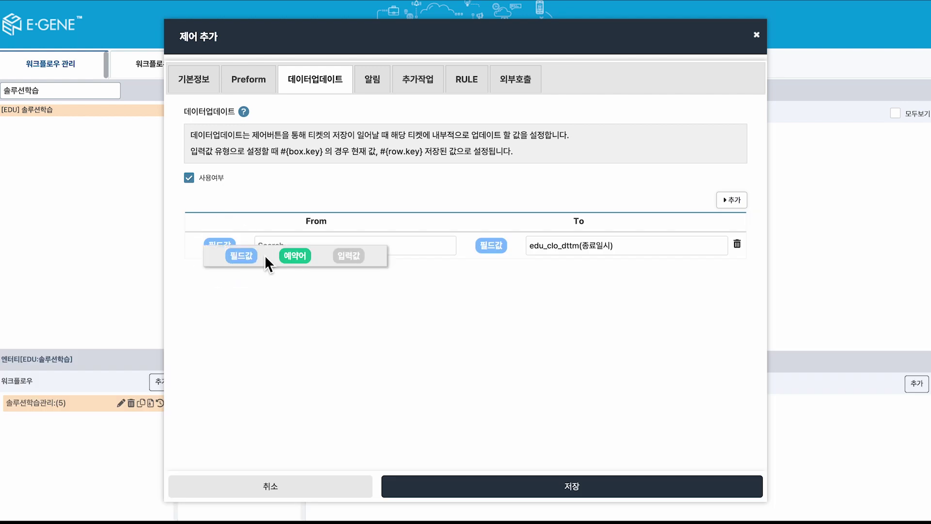
{"action": "left_click", "coordinate": [302, 262]}
{"action": "left_click", "coordinate": [327, 248]}
{"action": "left_click", "coordinate": [332, 263]}
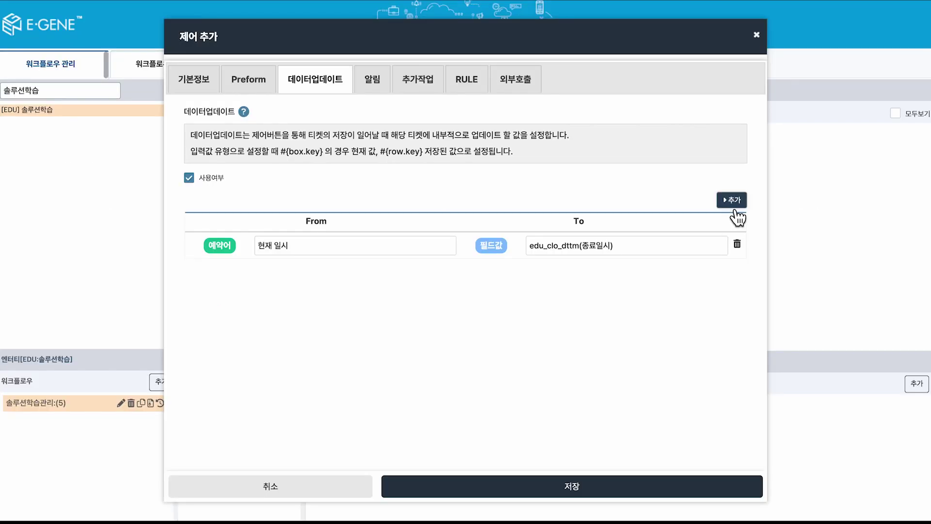
- Add a second data update row mapping the 입력값 EDUCLOCD010 to edu_clo_cd(완료코드)
{"action": "left_click", "coordinate": [732, 203]}
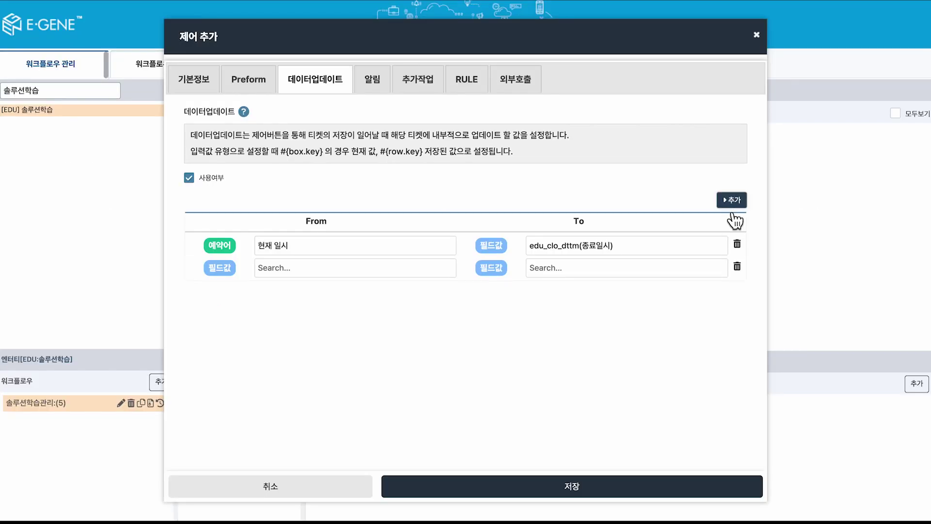
{"action": "left_click", "coordinate": [592, 270]}
{"action": "type", "text": "edu_clo_cd"}
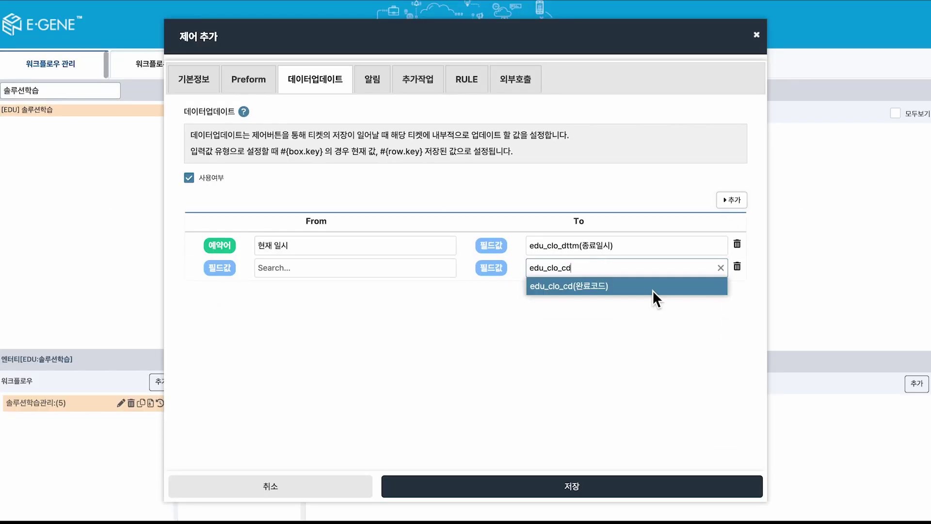
{"action": "left_click", "coordinate": [653, 290]}
{"action": "left_click", "coordinate": [230, 269]}
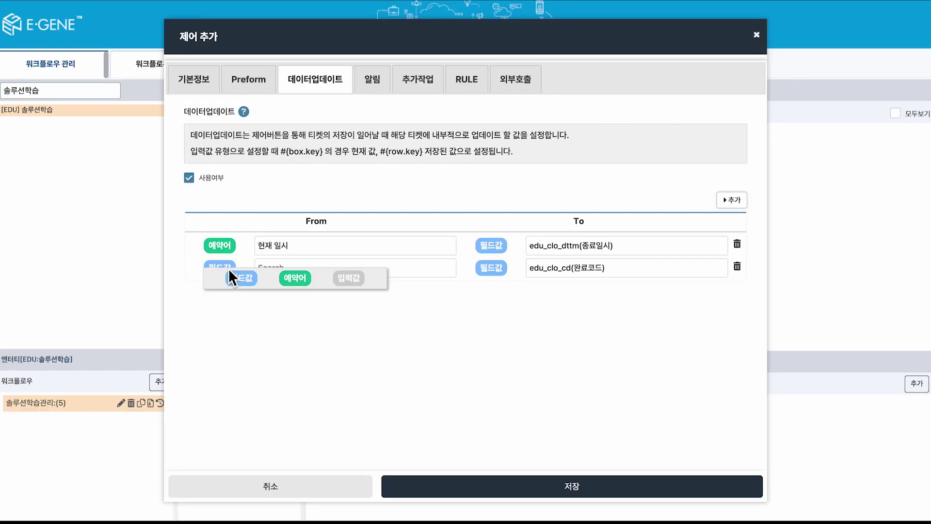
{"action": "left_click", "coordinate": [367, 286]}
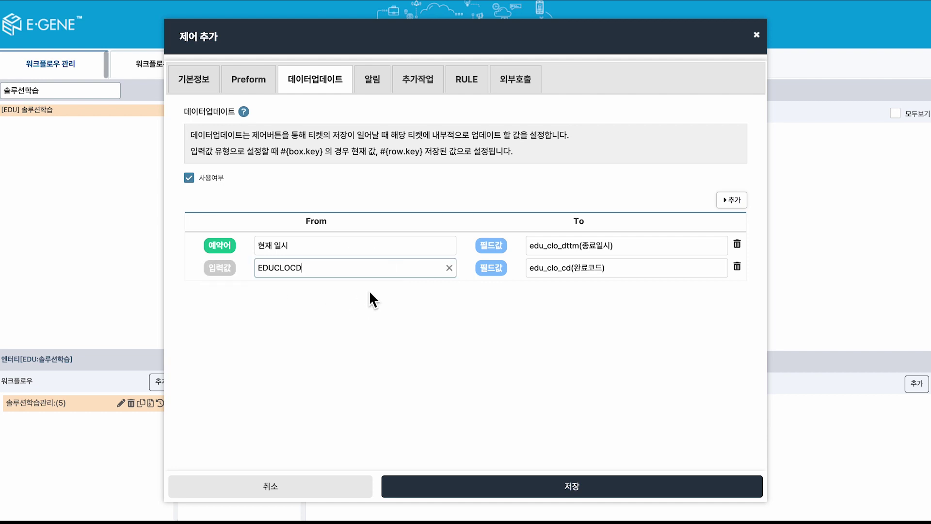
{"action": "type", "text": "010"}
{"action": "left_click", "coordinate": [444, 286]}
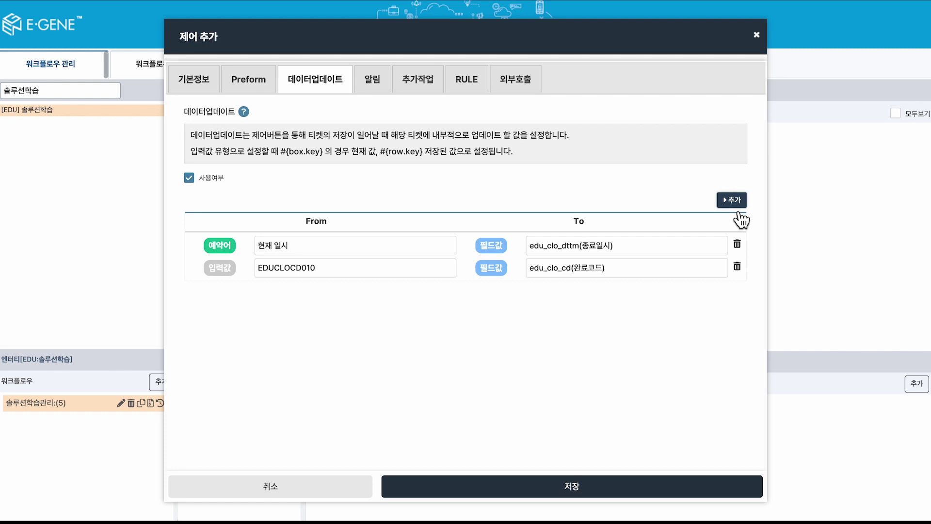
- Try a third data update row with an empty 입력값 source for edu_ass_emp_id(처리자), and delete that row
{"action": "left_click", "coordinate": [733, 201]}
{"action": "left_click", "coordinate": [713, 290]}
{"action": "type", "text": "ass"}
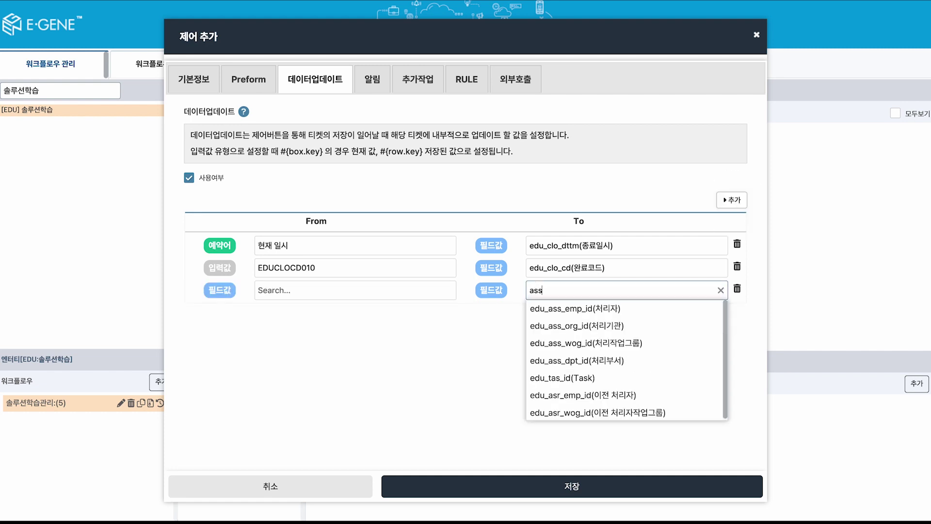
{"action": "left_click", "coordinate": [715, 310]}
{"action": "left_click", "coordinate": [219, 289]}
{"action": "left_click", "coordinate": [363, 319]}
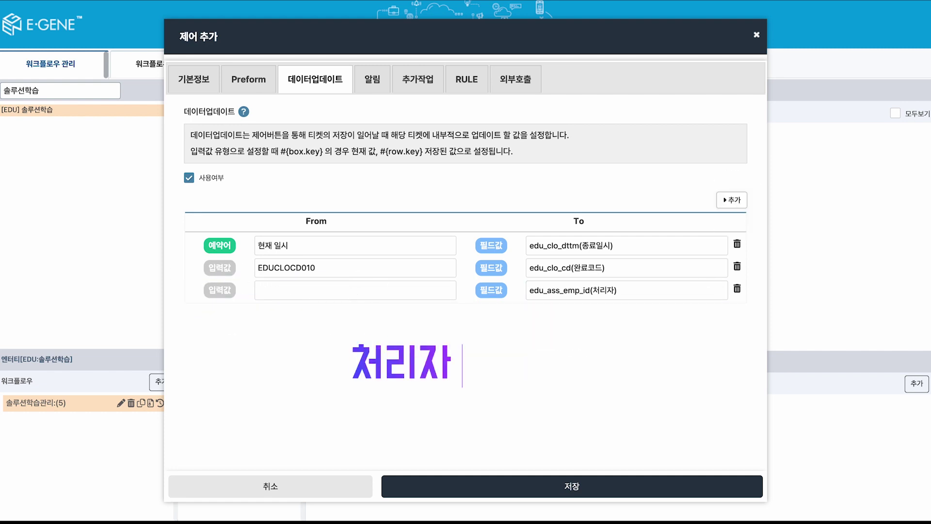
{"action": "left_click", "coordinate": [737, 290]}
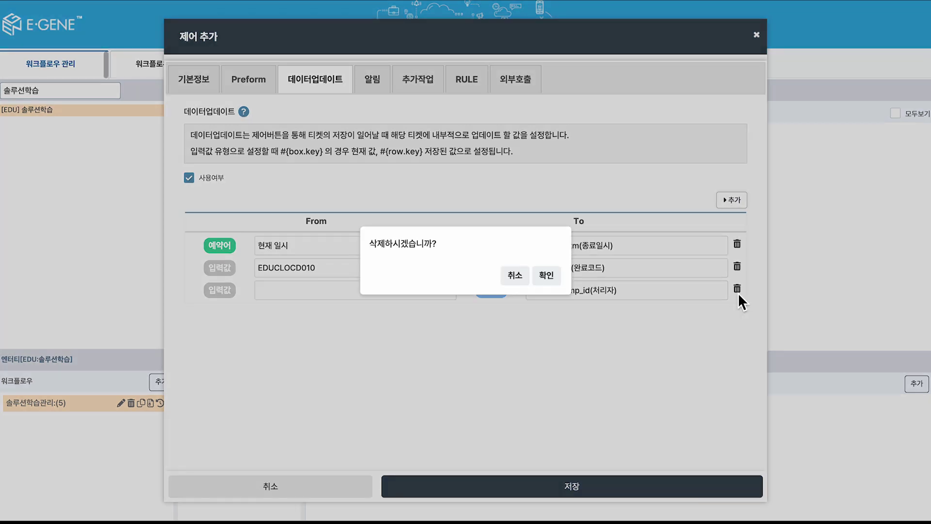
{"action": "left_click", "coordinate": [552, 280]}
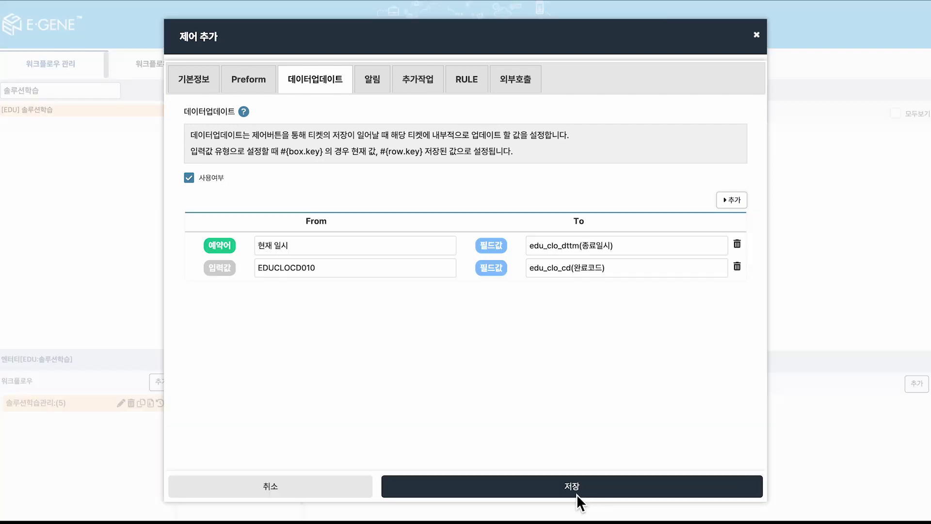
- Save the 만족도조사 task's 완료 control with its data update rows
{"action": "left_click", "coordinate": [577, 493]}
{"action": "left_click", "coordinate": [547, 275]}
- View the 종료 task's form and review the controls of the 접수, 처리 and 만족도조사 activities
{"action": "left_click", "coordinate": [293, 350]}
{"action": "left_click", "coordinate": [551, 406]}
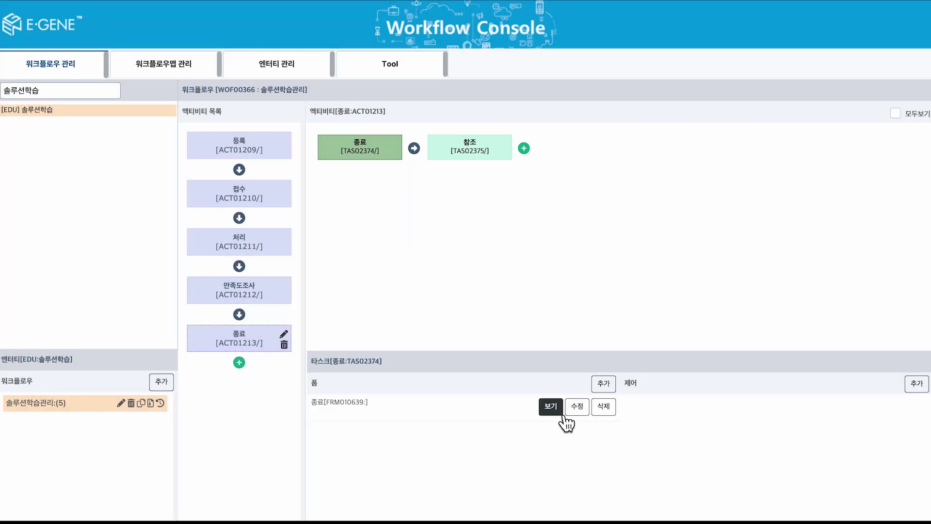
{"action": "scroll", "coordinate": [882, 370], "scroll_direction": "down", "scroll_amount": 10}
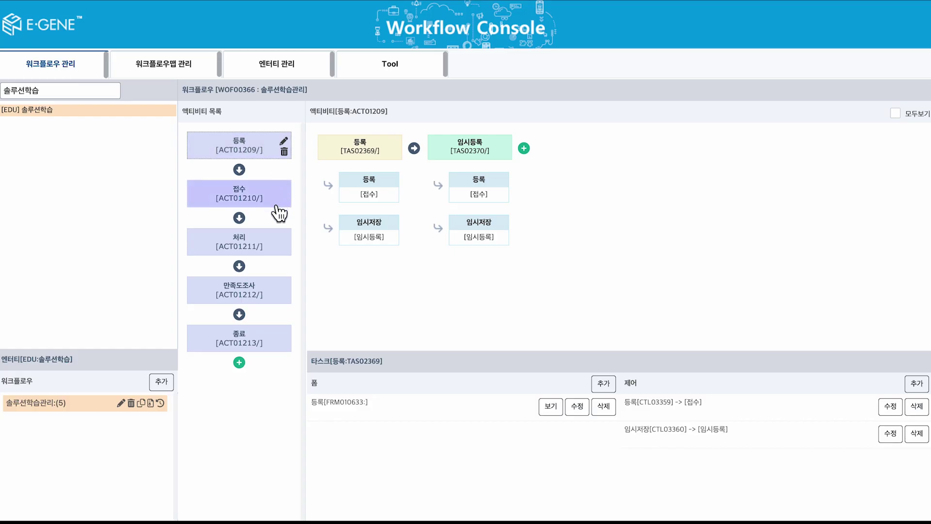
{"action": "left_click", "coordinate": [268, 204]}
{"action": "left_click", "coordinate": [266, 246]}
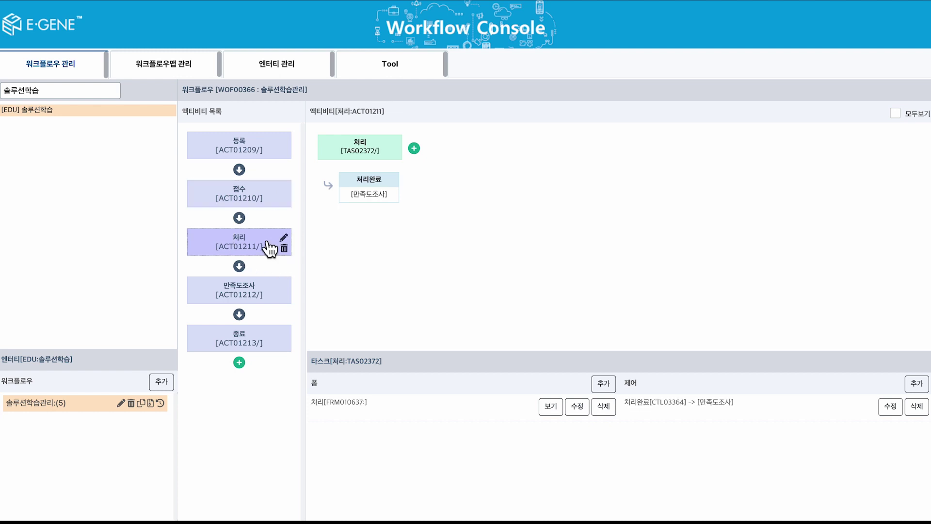
{"action": "left_click", "coordinate": [272, 293]}
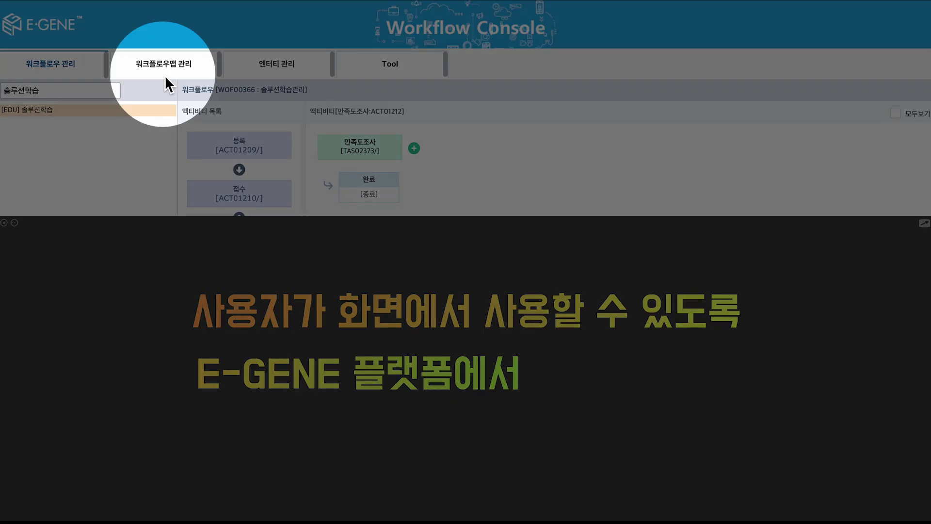
- Open 워크플로우맵 관리 and read the guide's sections on 액티비티 플로우 permissions and 워크플로우 맵
{"action": "left_click", "coordinate": [166, 76]}
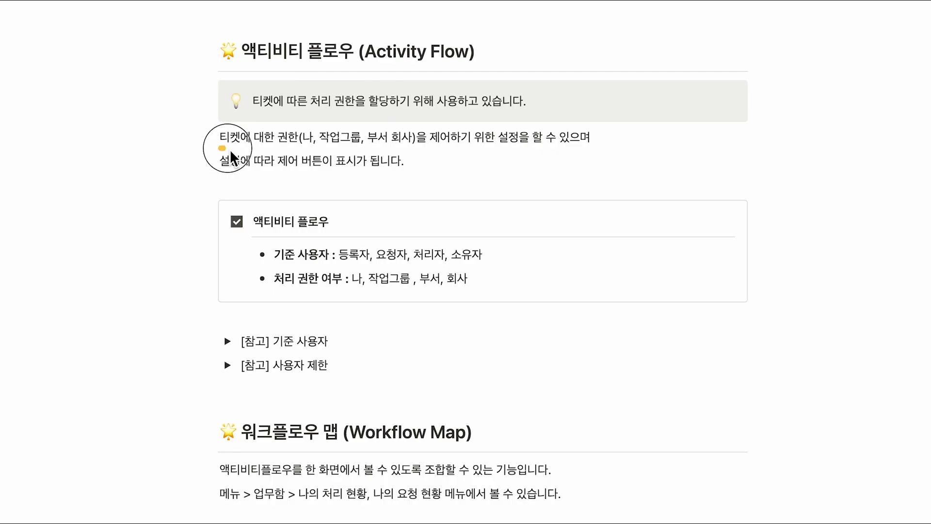
{"action": "left_click_drag", "start_coordinate": [229, 150], "coordinate": [592, 150]}
{"action": "left_click_drag", "start_coordinate": [346, 271], "coordinate": [477, 289]}
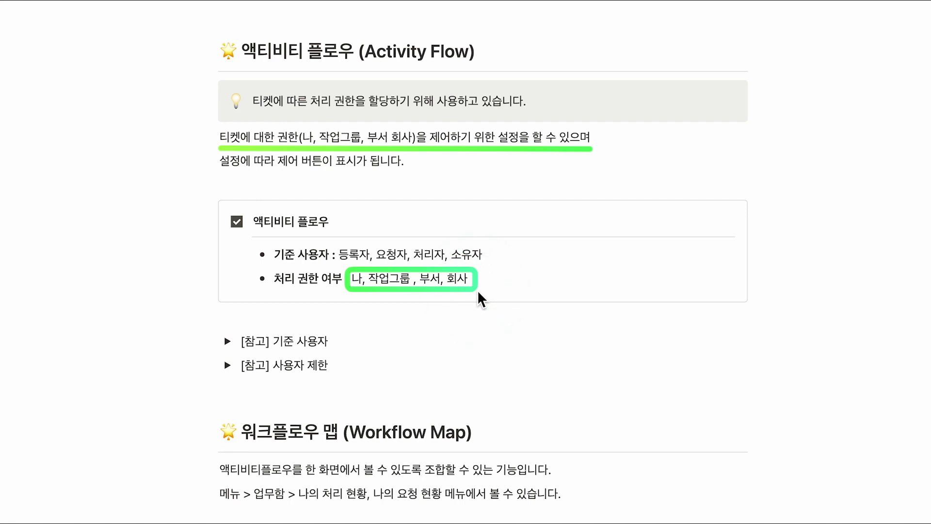
{"action": "left_click_drag", "start_coordinate": [218, 174], "coordinate": [361, 173]}
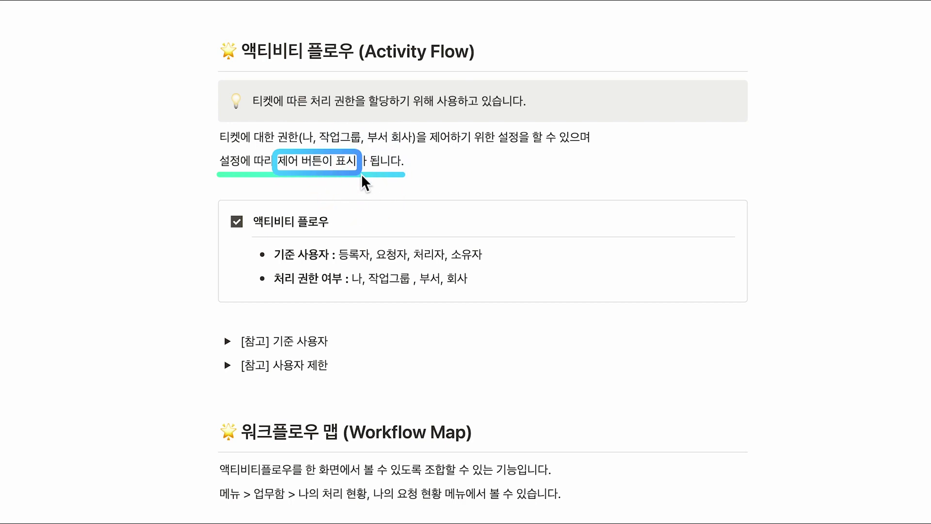
{"action": "scroll", "coordinate": [361, 173], "scroll_direction": "down", "scroll_amount": 8}
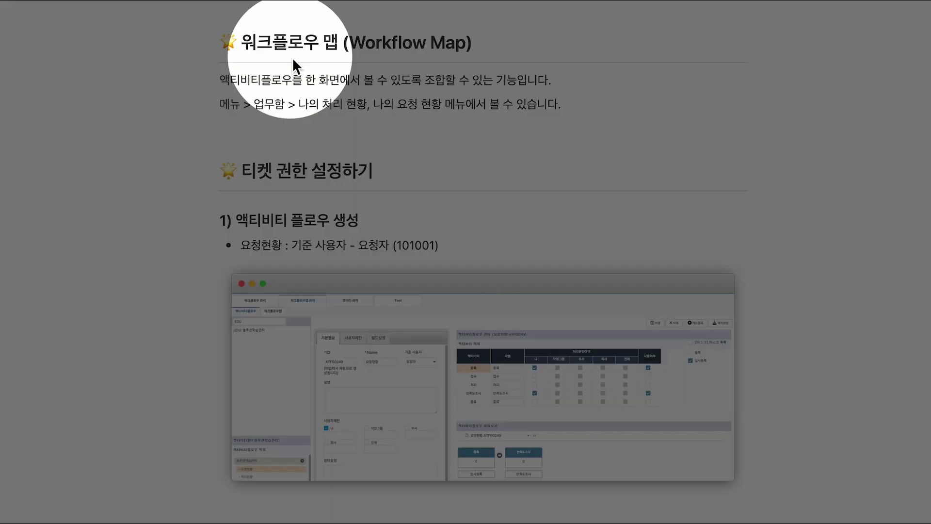
{"action": "left_click_drag", "start_coordinate": [221, 90], "coordinate": [551, 91]}
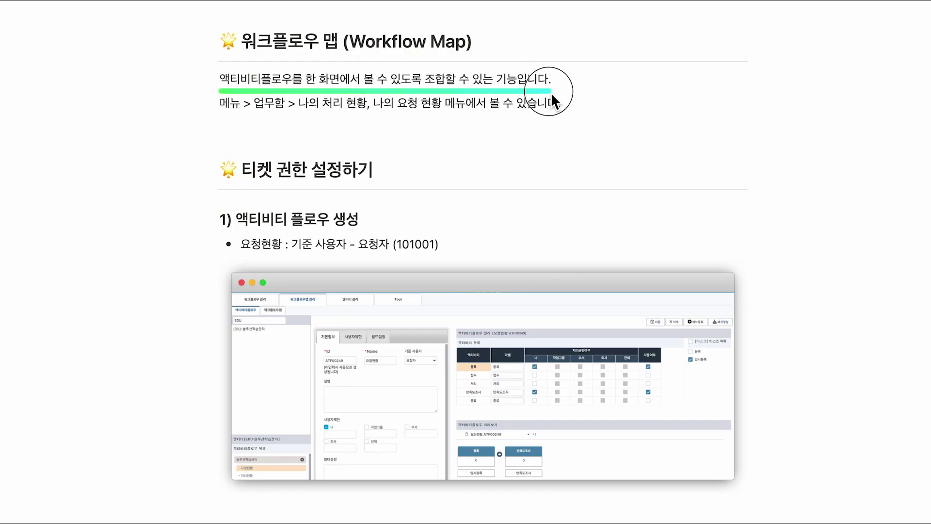
{"action": "left_click_drag", "start_coordinate": [304, 68], "coordinate": [345, 92]}
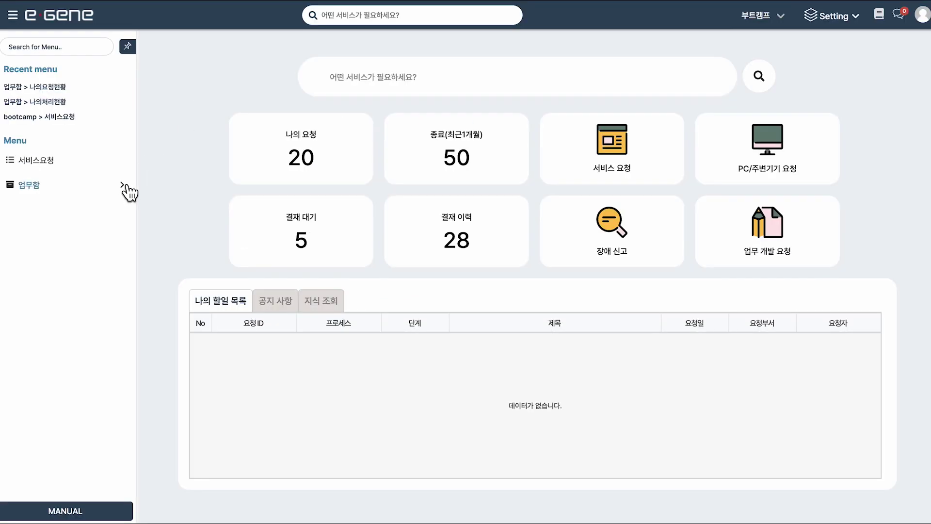
- In the E-GENE portal's 업무함, view the 나의처리현황 and 나의요청현황 maps
{"action": "left_click", "coordinate": [120, 193]}
{"action": "left_click", "coordinate": [114, 211]}
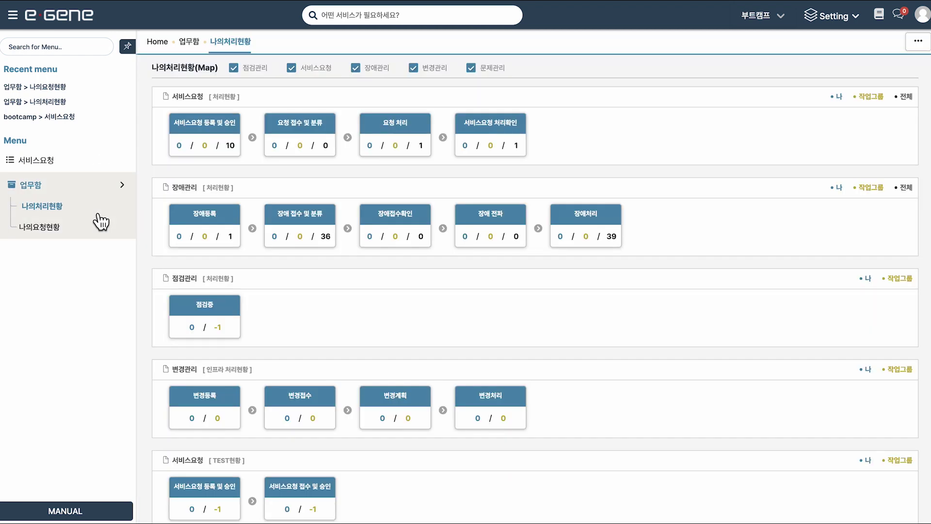
{"action": "left_click", "coordinate": [79, 229]}
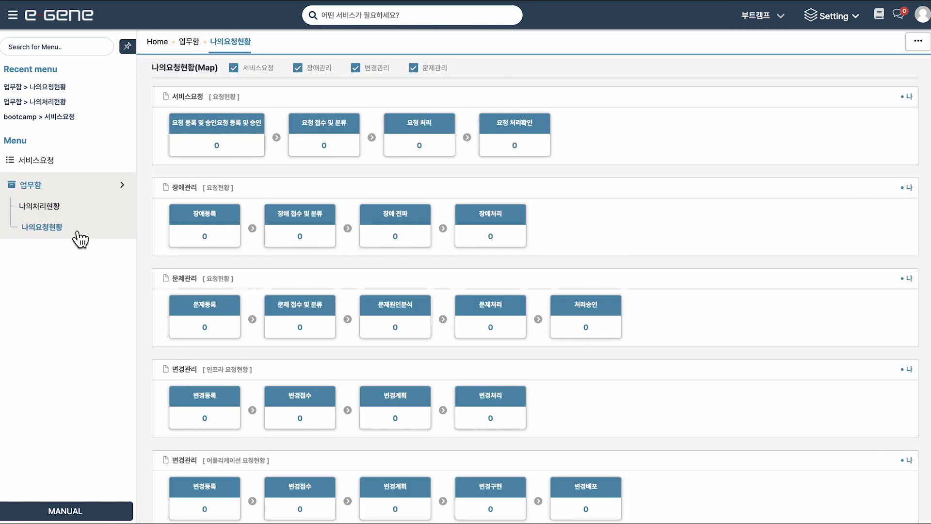
{"action": "mouse_move", "coordinate": [148, 57]}
{"action": "left_mouse_down"}
{"action": "mouse_move", "coordinate": [601, 313]}
{"action": "mouse_move", "coordinate": [632, 353]}
{"action": "left_mouse_up"}
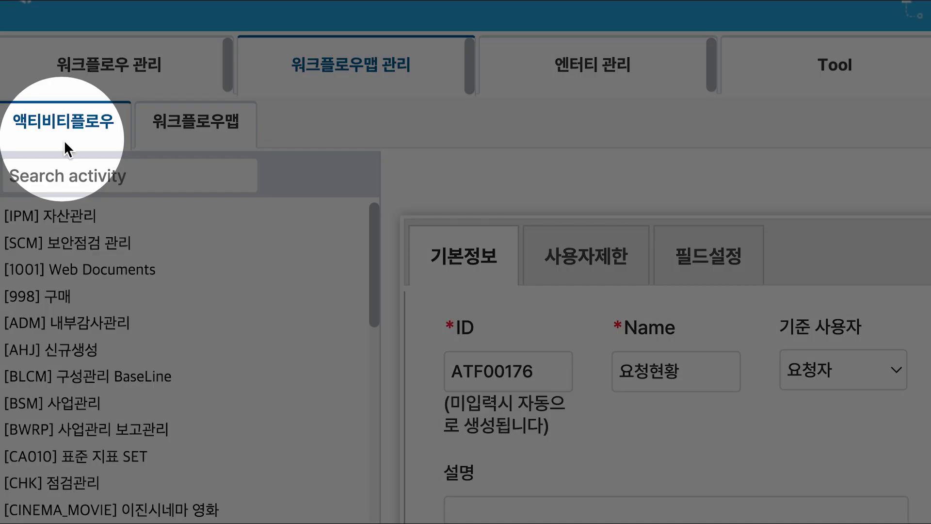
- Search the Workflow Console's activity flow entities for 솔루션학습 and select the [EDU] 솔루션학습 entity
{"action": "left_click", "coordinate": [75, 175]}
{"action": "type", "text": "솔루션핵"}
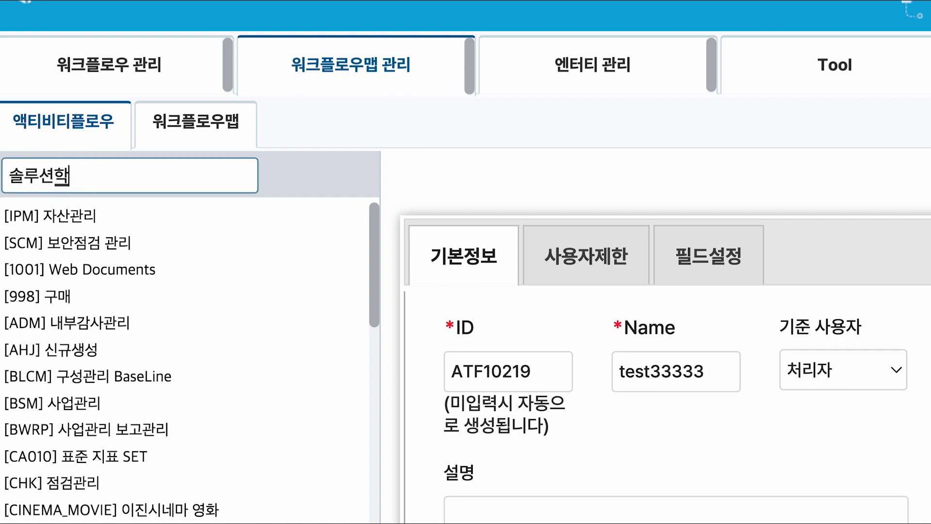
{"action": "key", "text": "BackSpace"}
{"action": "type", "text": "학습"}
{"action": "key", "text": "Return"}
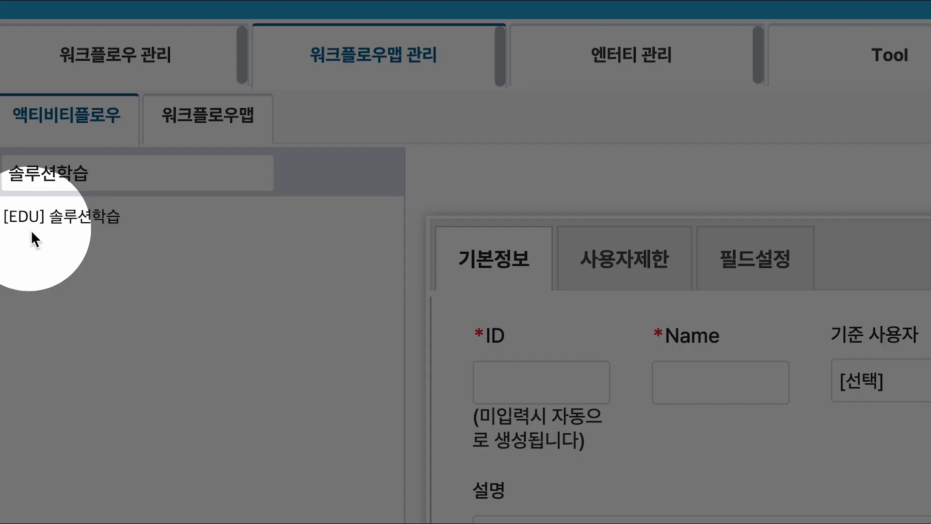
{"action": "left_click", "coordinate": [31, 230]}
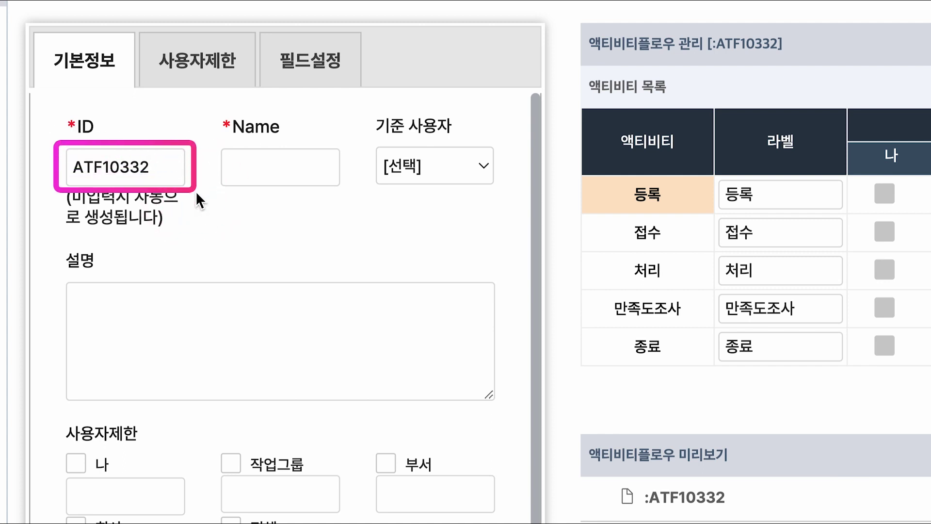
- Name the new activity flow 요청현황, with 기준 사용자 set to 요청자 and 사용자제한 set to 나
{"action": "left_click", "coordinate": [253, 178]}
{"action": "type", "text": "요청현화"}
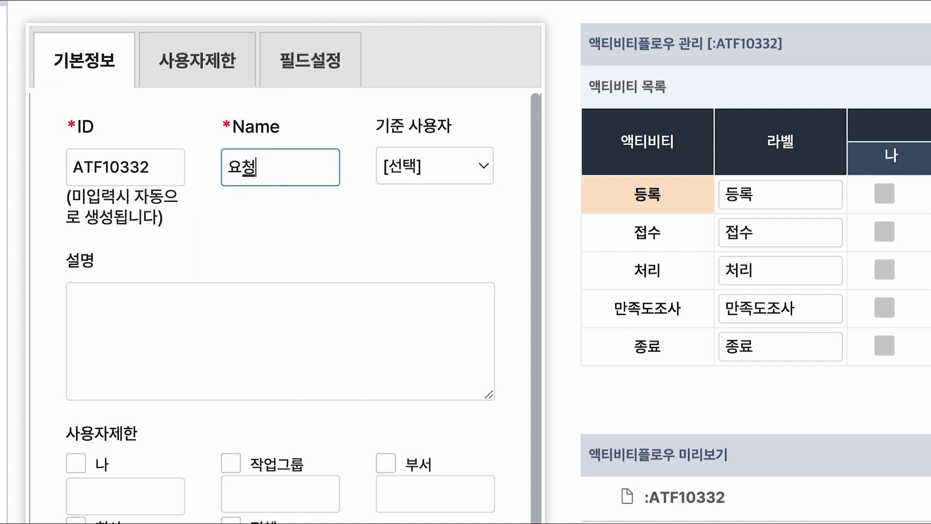
{"action": "type", "text": "ㅇ"}
{"action": "left_click", "coordinate": [349, 188]}
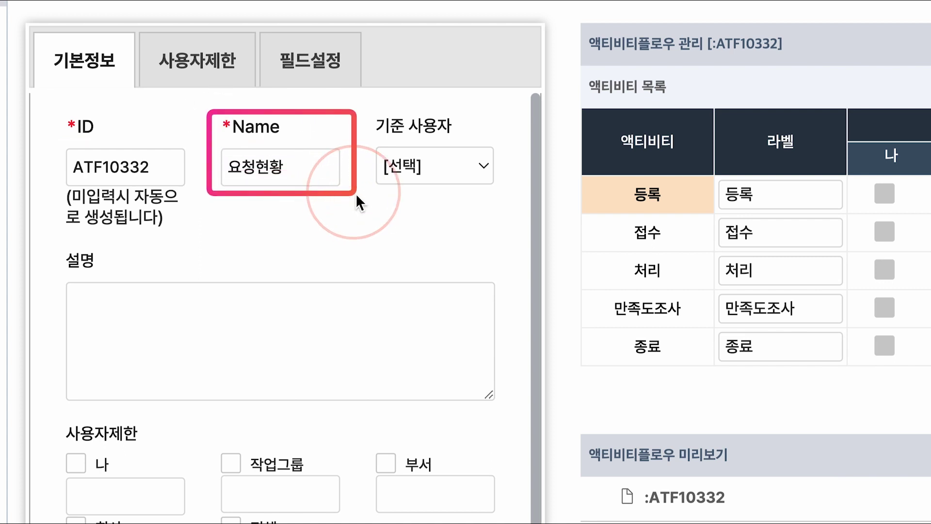
{"action": "left_click", "coordinate": [489, 181]}
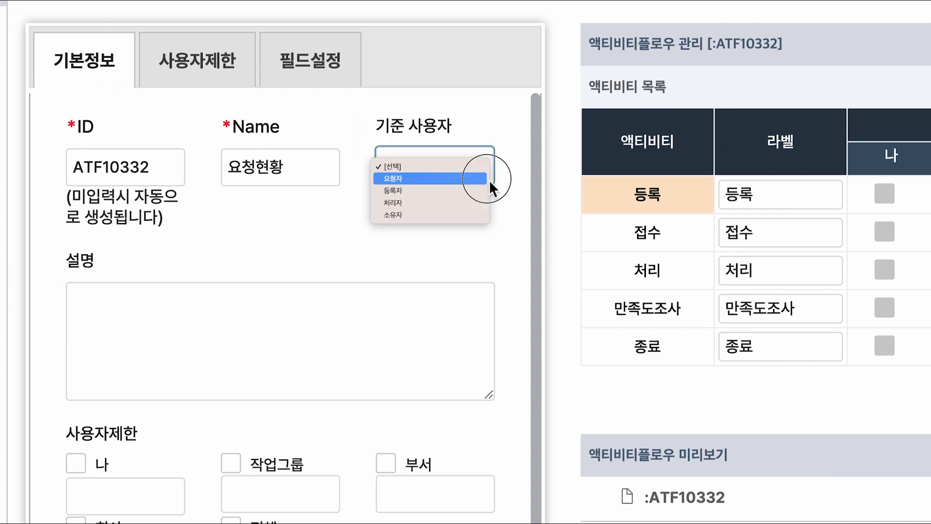
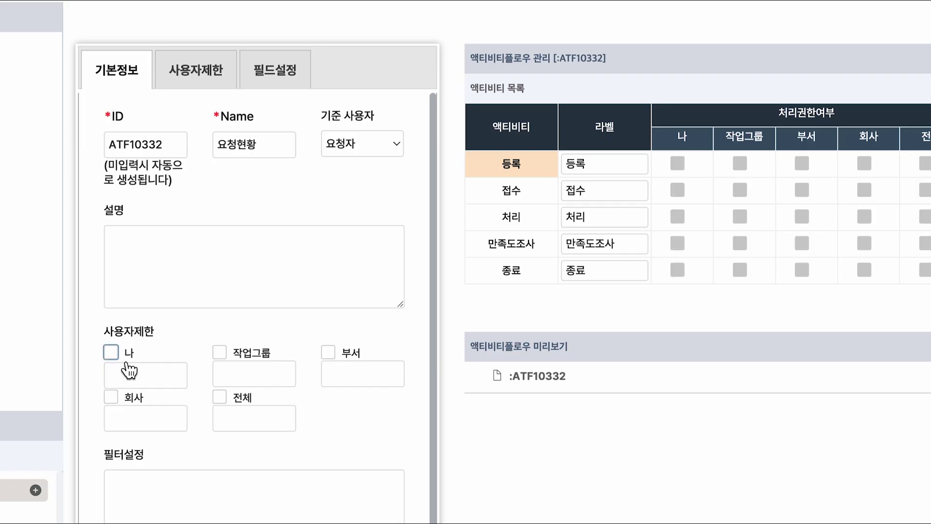
{"action": "left_click", "coordinate": [129, 363]}
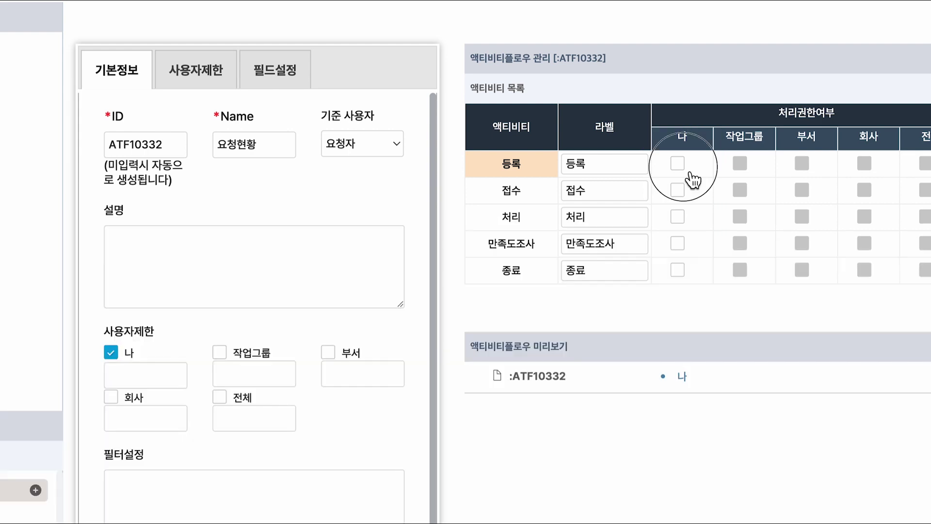
- Grant 나 processing rights for 등록 and 만족도조사, and enable 사용여부 for both activities with all their tasks included
{"action": "left_click", "coordinate": [677, 163]}
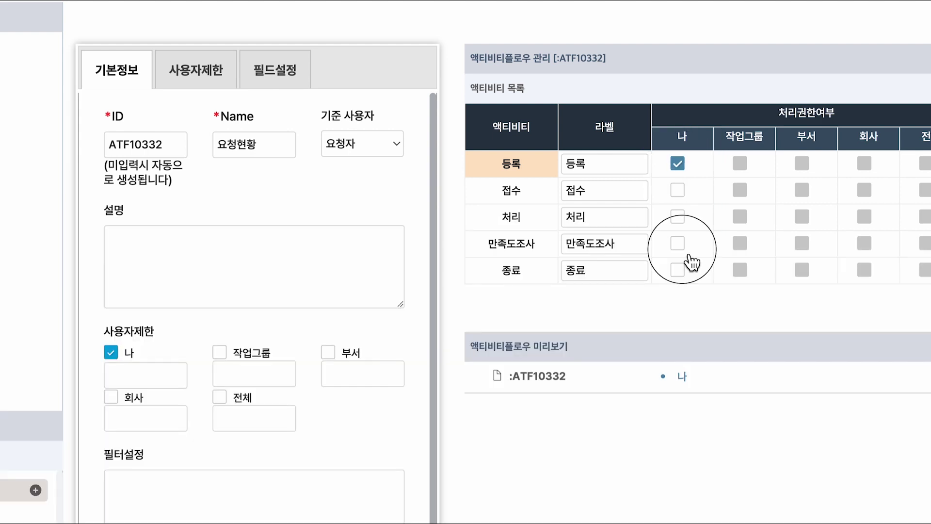
{"action": "left_click", "coordinate": [678, 243]}
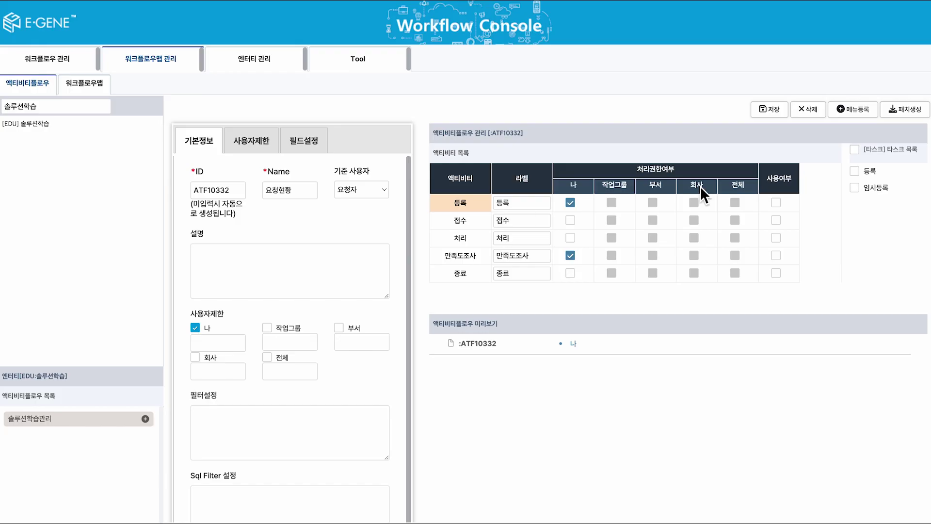
{"action": "left_click", "coordinate": [858, 152]}
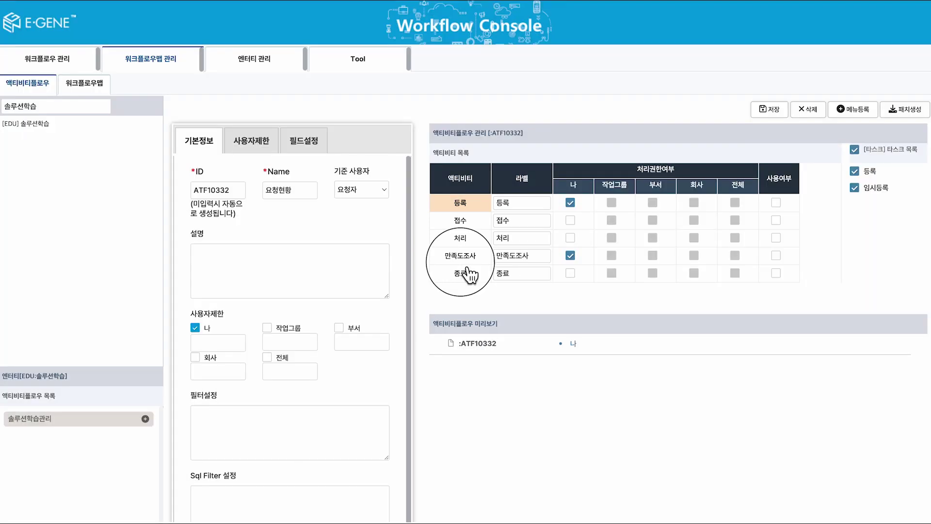
{"action": "left_click", "coordinate": [463, 262]}
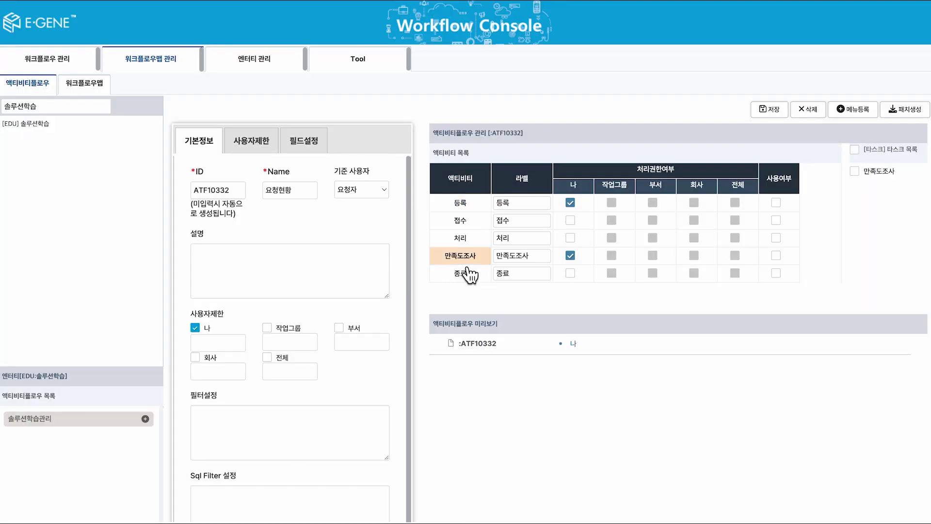
{"action": "left_click", "coordinate": [862, 170]}
{"action": "left_click", "coordinate": [776, 202]}
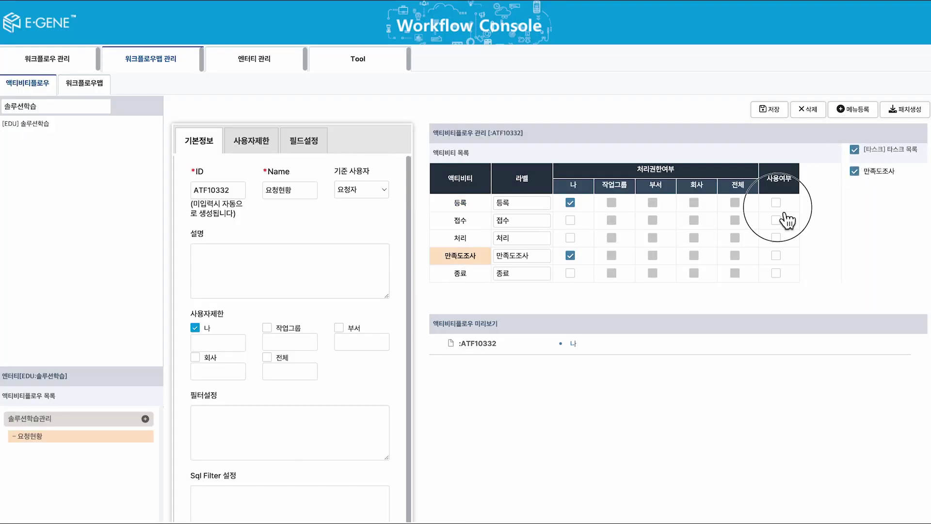
{"action": "left_click", "coordinate": [777, 256]}
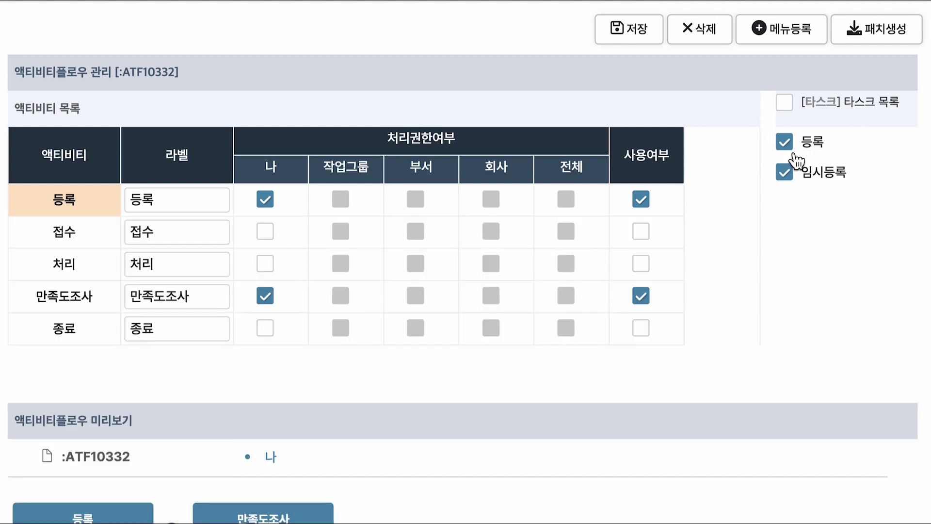
- Exclude the 등록 task from the 등록 activity, keeping only 임시등록, and save the 요청현황 activity flow
{"action": "left_click", "coordinate": [792, 150]}
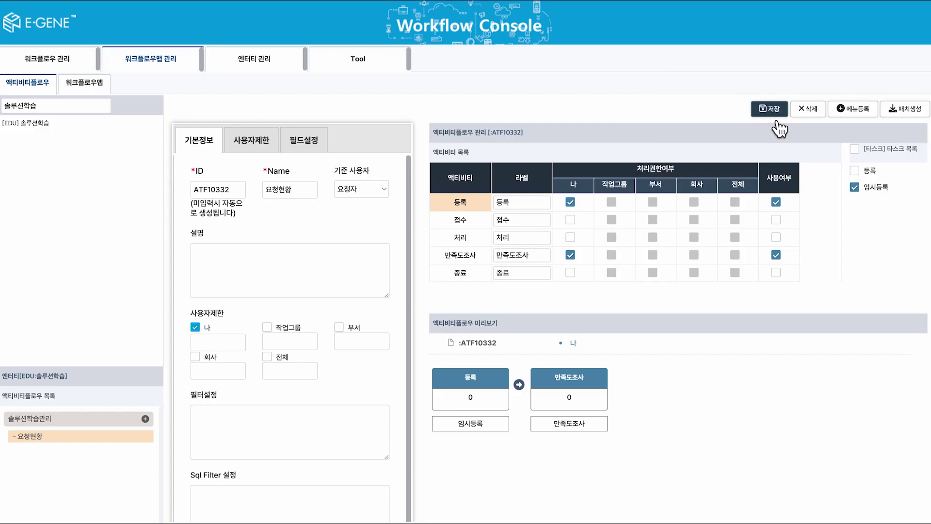
{"action": "left_click", "coordinate": [771, 115]}
{"action": "left_click", "coordinate": [548, 281]}
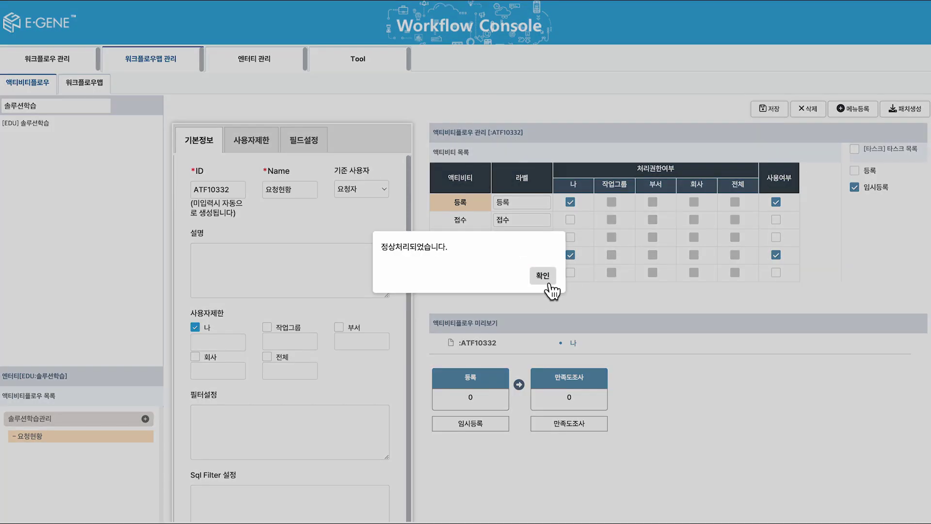
{"action": "left_click", "coordinate": [547, 281]}
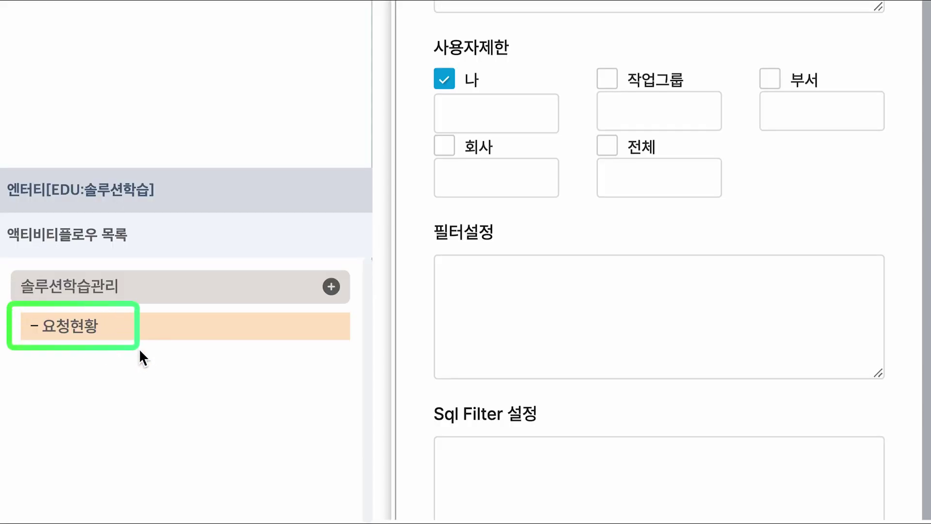
- Create a second activity flow named 처리현황 under 솔루션학습관리
{"action": "type", "text": "처리현황 생성!"}
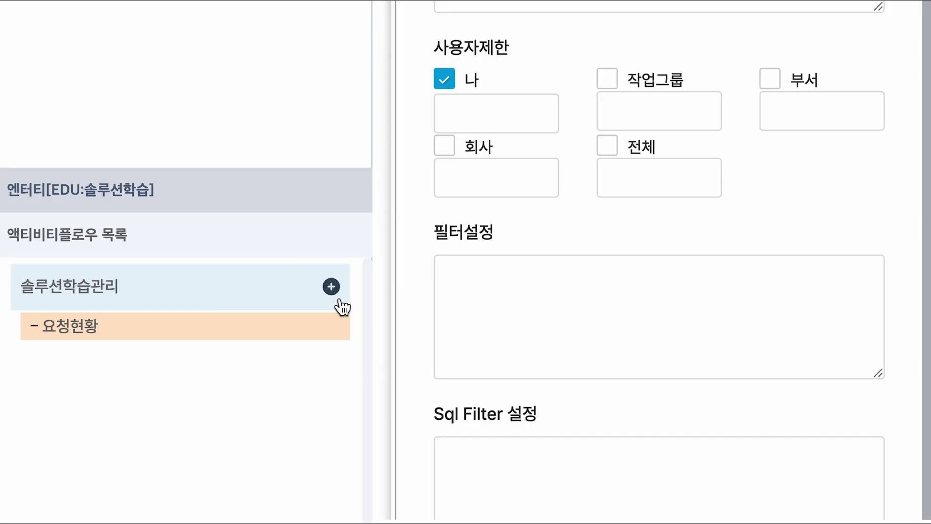
{"action": "left_click", "coordinate": [332, 289]}
{"action": "type", "text": "처리현황"}
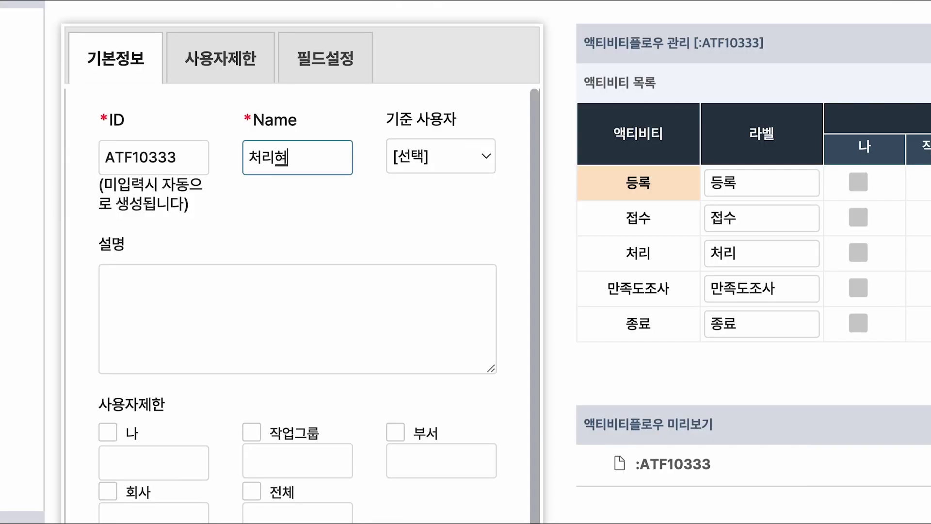
{"action": "left_click", "coordinate": [233, 104]}
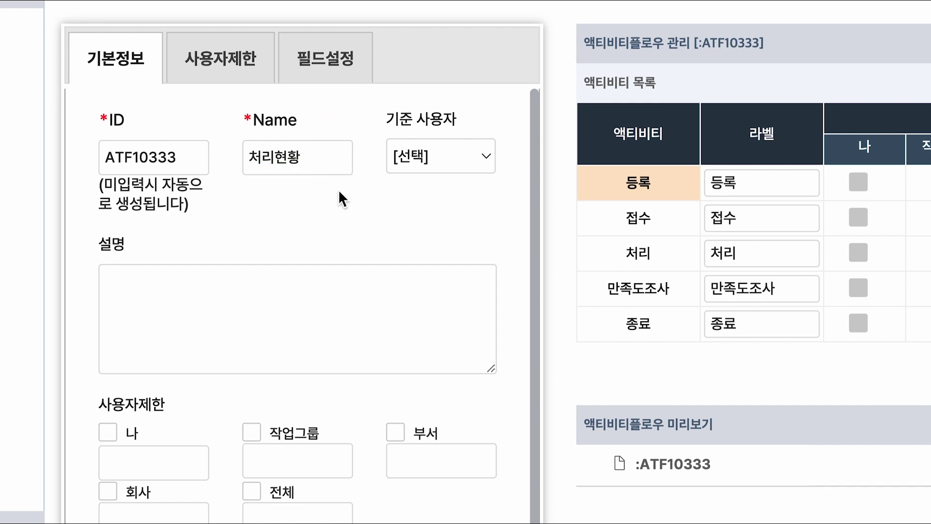
- Set the 처리현황 flow's 기준 사용자 to 처리자 and its 사용자제한 to 나
{"action": "left_click", "coordinate": [486, 166]}
{"action": "left_click", "coordinate": [483, 194]}
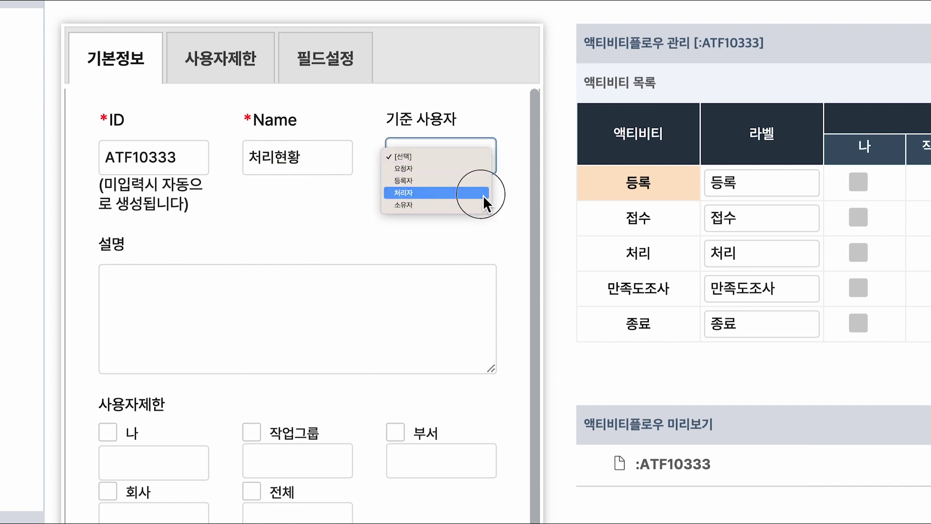
{"action": "left_click", "coordinate": [376, 105]}
{"action": "scroll", "coordinate": [510, 187], "scroll_direction": "down", "scroll_amount": 6}
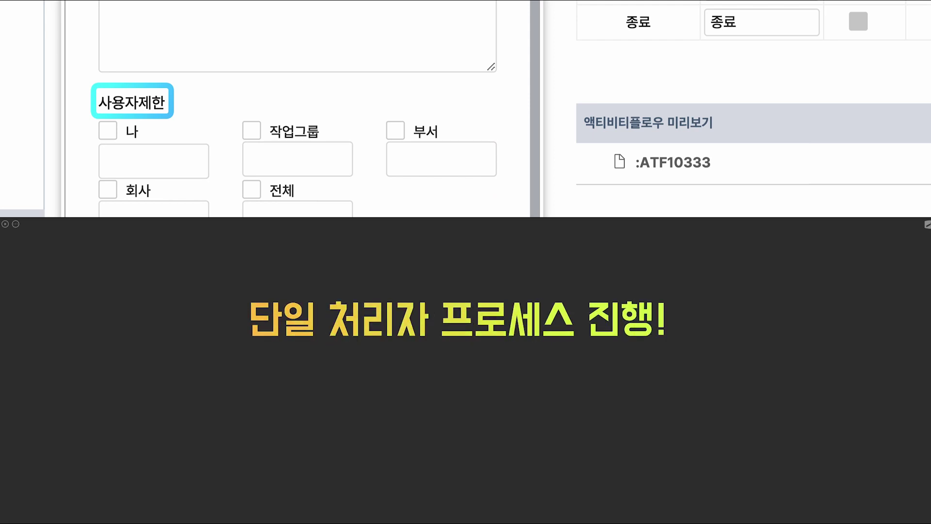
{"action": "left_click", "coordinate": [107, 131]}
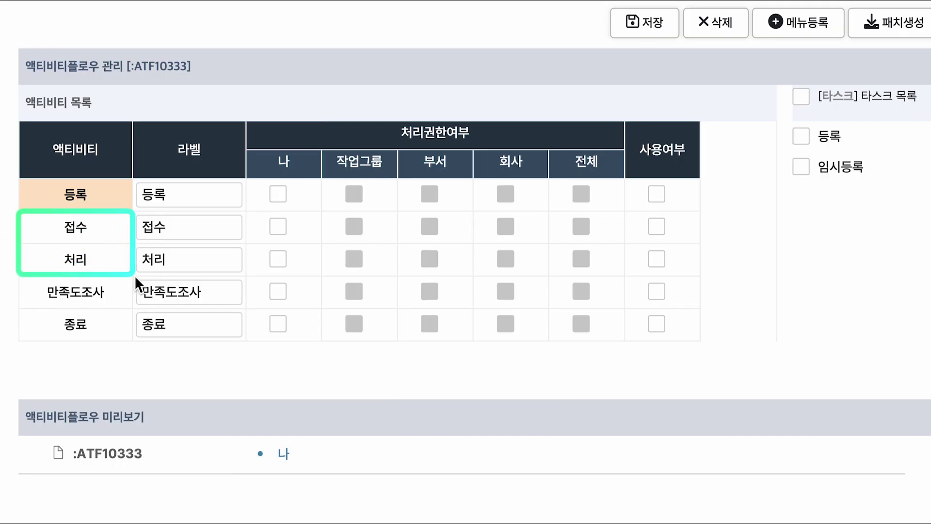
- Grant 나 processing rights for the 접수 and 처리 activities and enable 사용여부 for both
{"action": "left_click", "coordinate": [278, 227]}
{"action": "left_click", "coordinate": [279, 259]}
{"action": "left_click", "coordinate": [657, 226]}
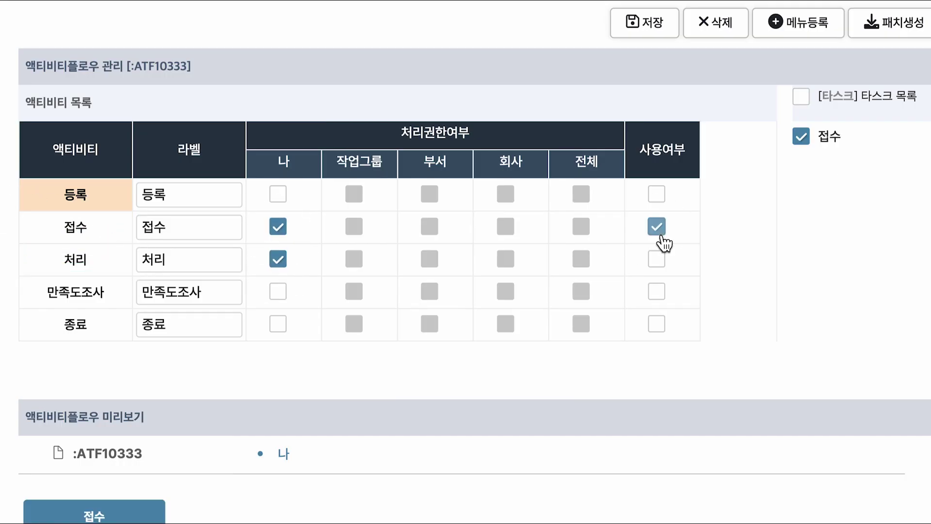
{"action": "left_click", "coordinate": [663, 262]}
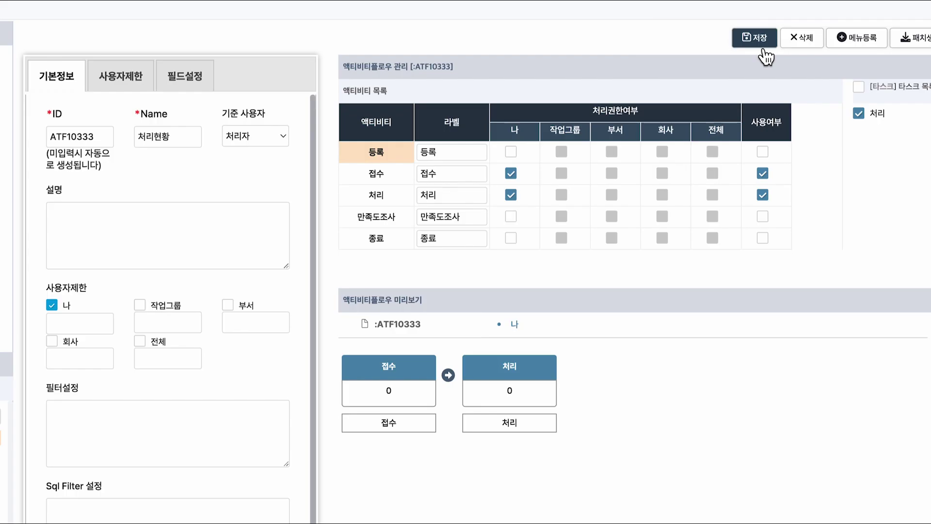
- Save the 처리현황 activity flow
{"action": "left_click", "coordinate": [760, 47]}
{"action": "left_click", "coordinate": [476, 243]}
{"action": "left_click", "coordinate": [482, 242]}
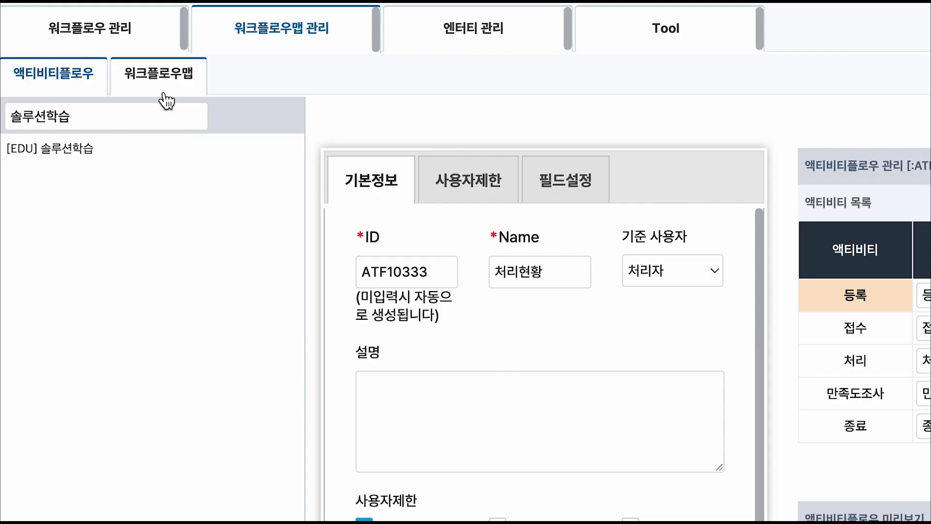
- Open the workflow map management and include 서비스요청 and 장애관리 in the 나의처리현황 map preview
{"action": "left_click", "coordinate": [160, 95]}
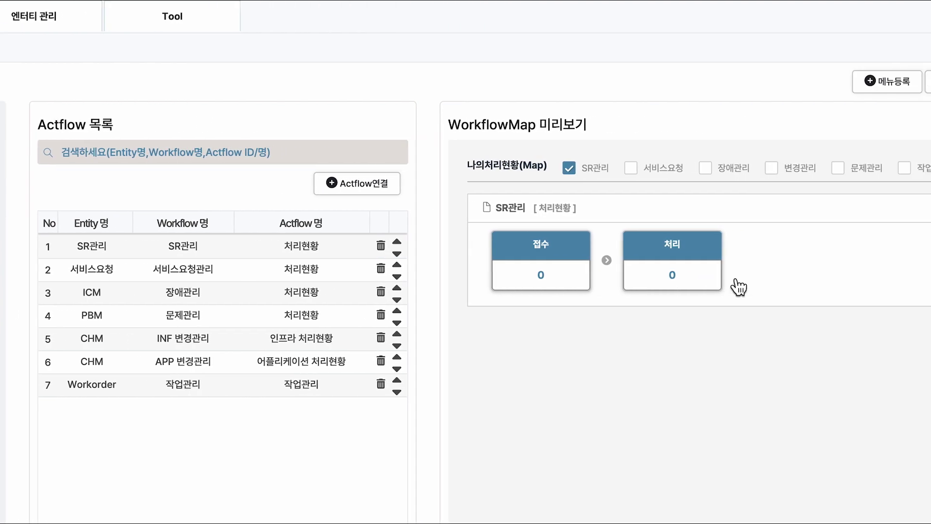
{"action": "left_click", "coordinate": [601, 170]}
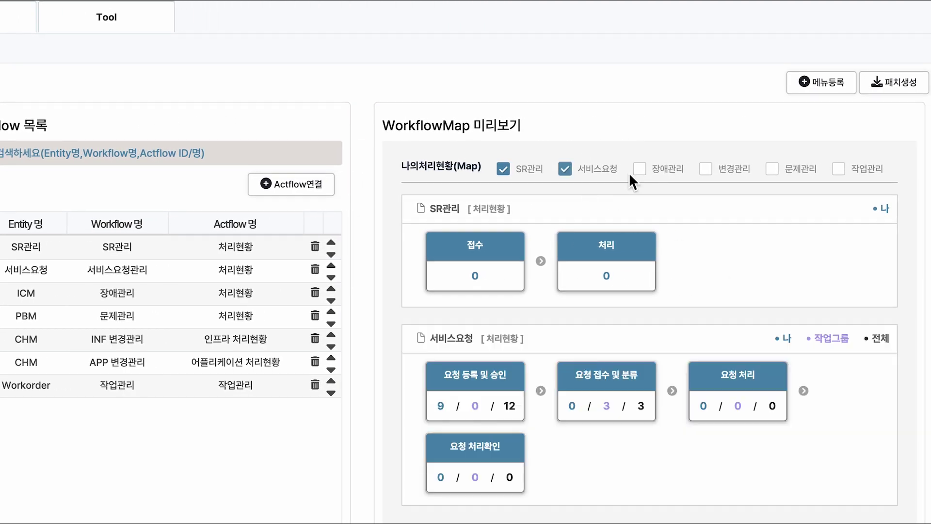
{"action": "left_click", "coordinate": [665, 173]}
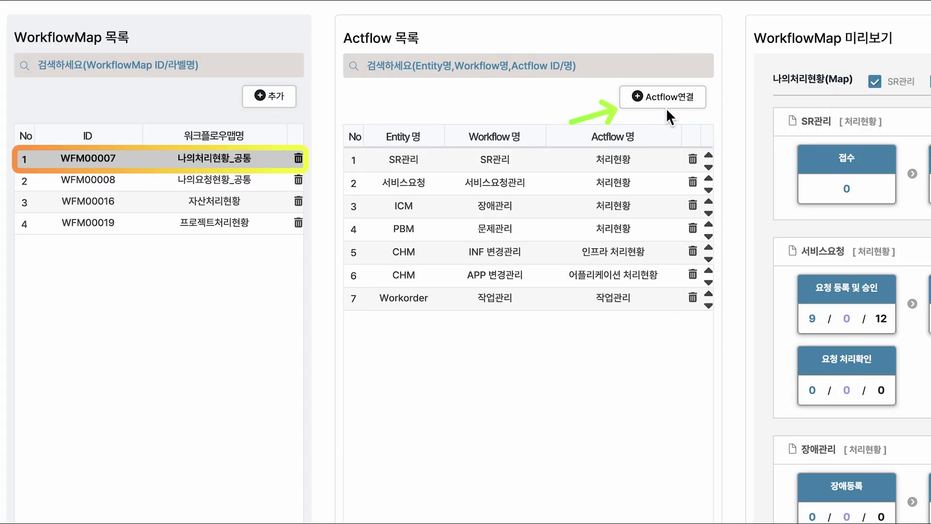
- Find the EDU entity and select its 처리현황 flow for connection to the 나의처리현황_공통 workflow map
{"action": "left_click", "coordinate": [665, 102]}
{"action": "type", "text": "EDU"}
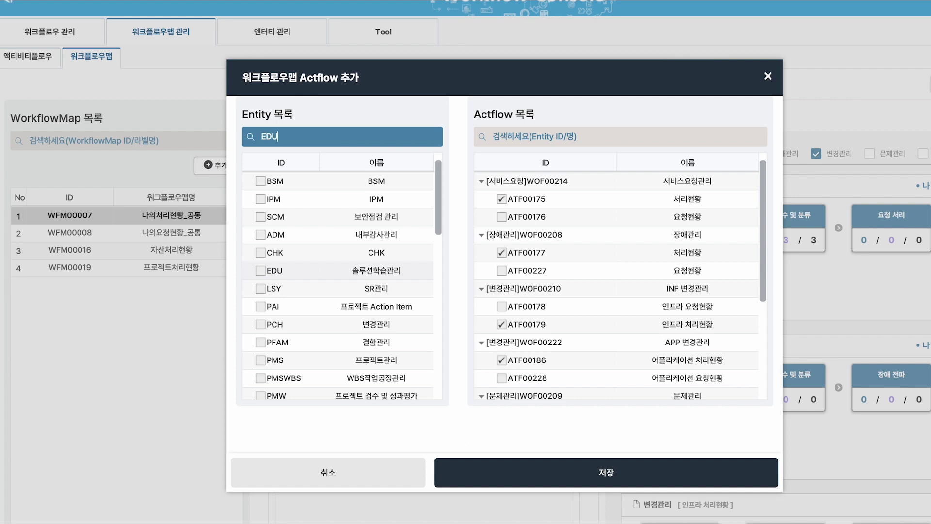
{"action": "left_click", "coordinate": [268, 188]}
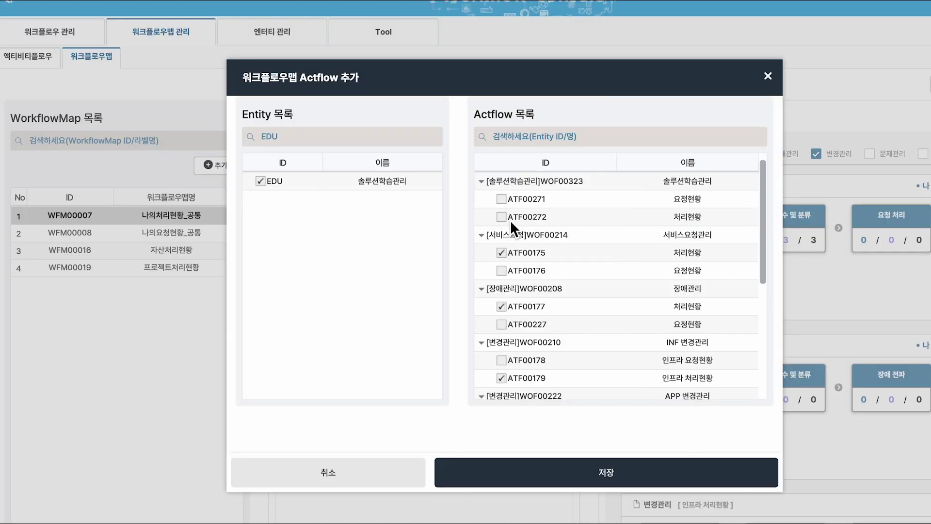
{"action": "left_click", "coordinate": [502, 217]}
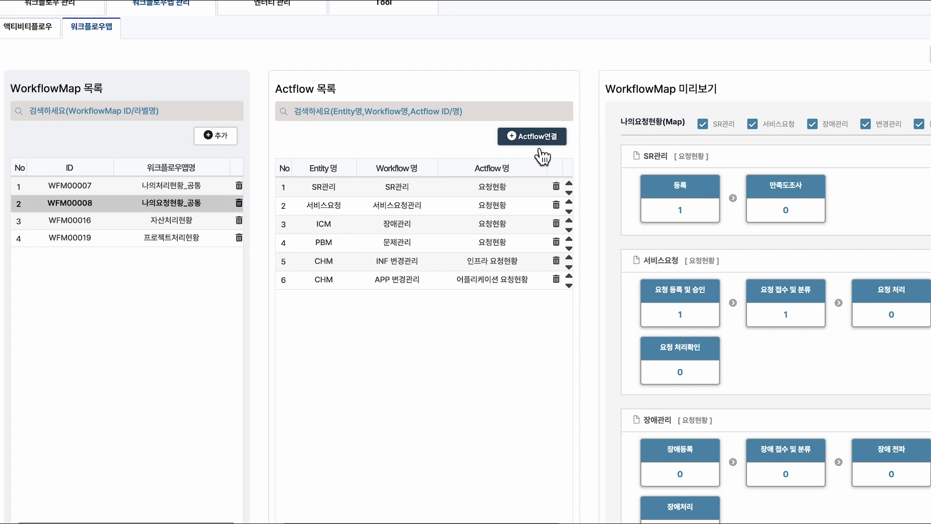
- Connect the 솔루션학습관리 요청현황 flow to the 나의요청현황_공통 workflow map and save the connection
{"action": "left_click", "coordinate": [542, 137]}
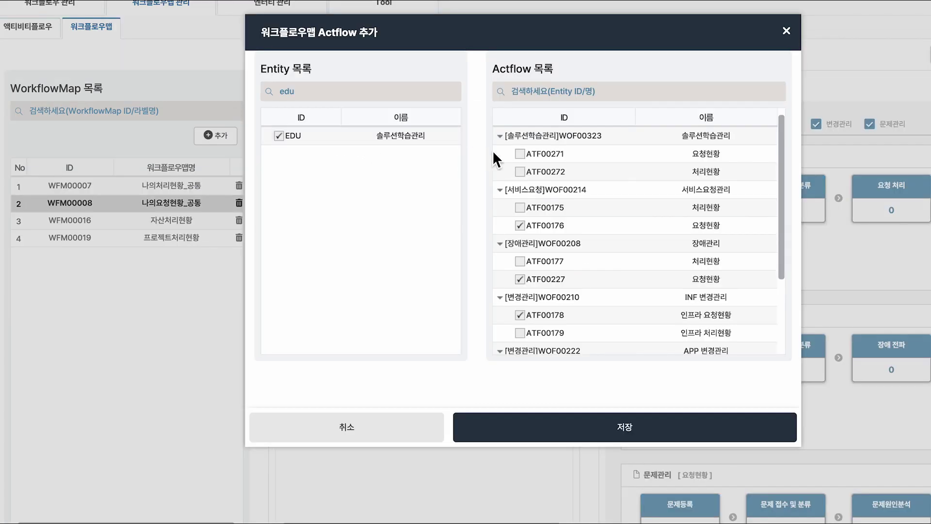
{"action": "left_click", "coordinate": [518, 154]}
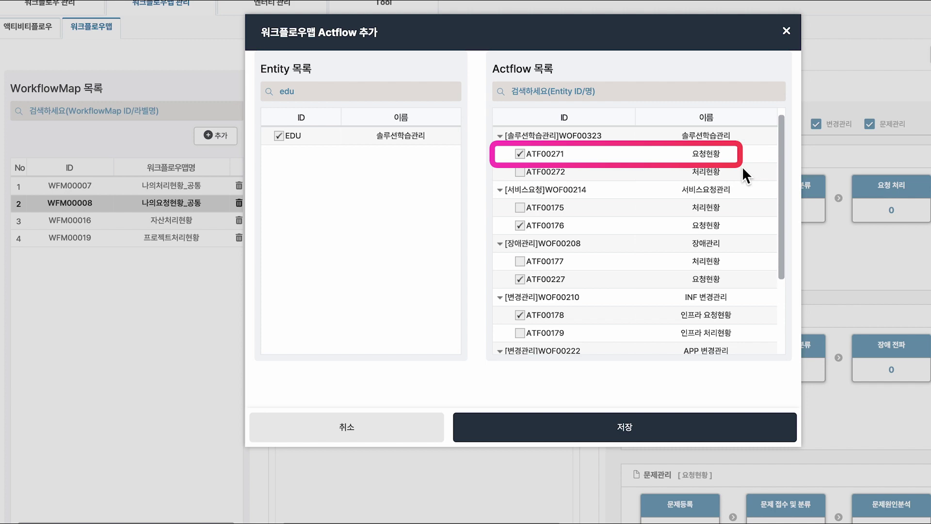
{"action": "left_click", "coordinate": [652, 434]}
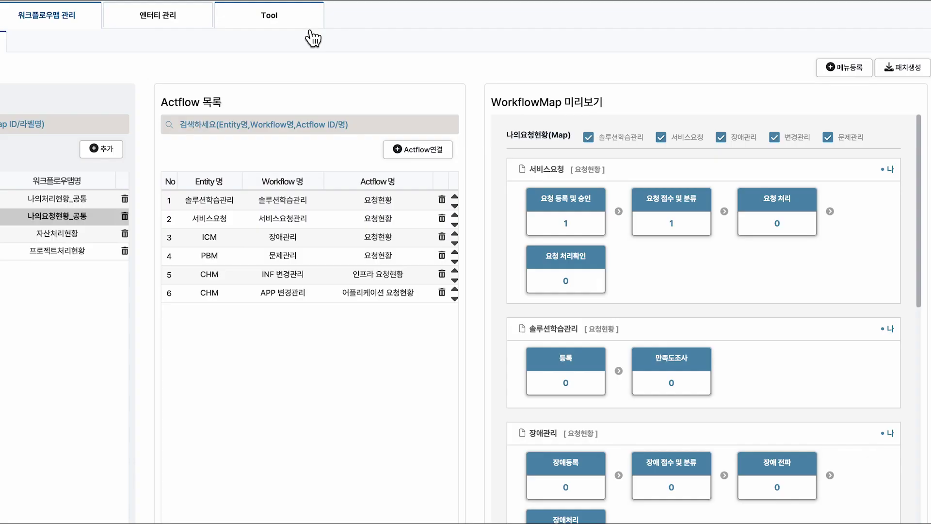
- Reload the workflow maps so the new flow connections take effect
{"action": "left_click", "coordinate": [298, 10]}
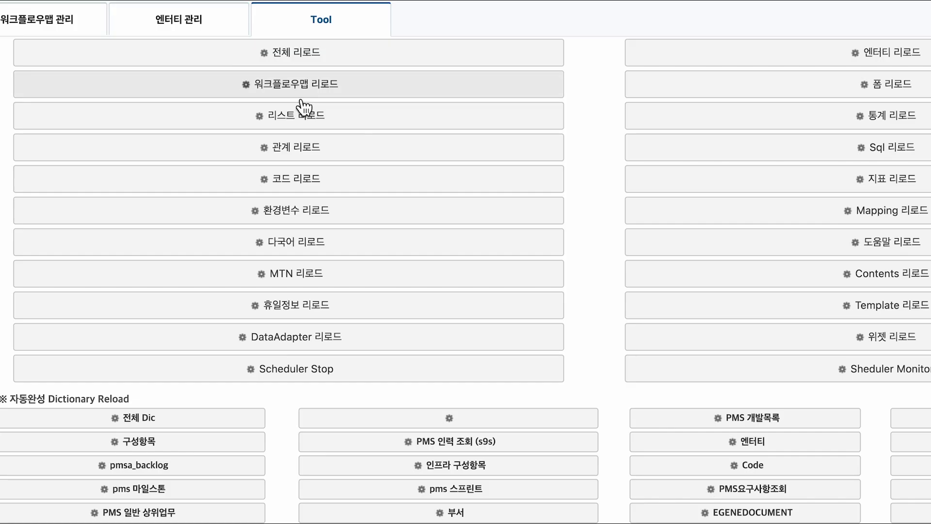
{"action": "left_click", "coordinate": [297, 95]}
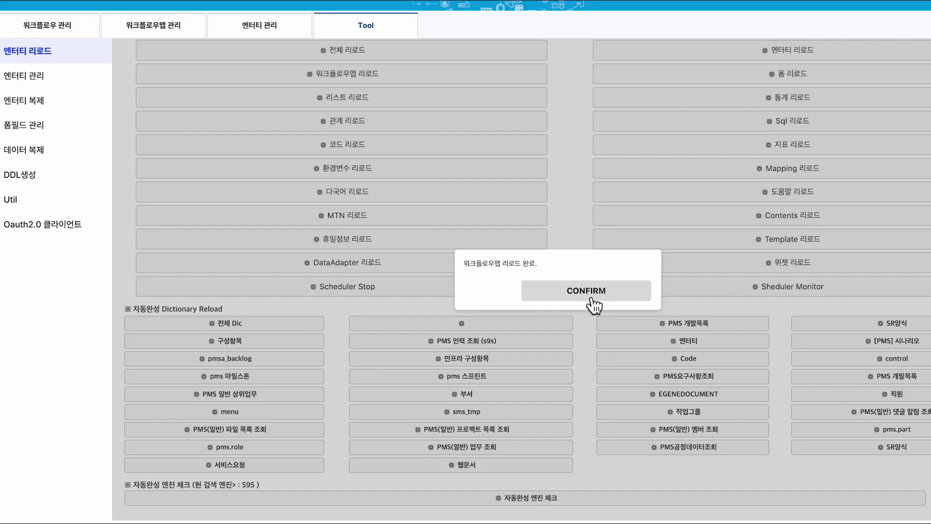
{"action": "left_click", "coordinate": [592, 299]}
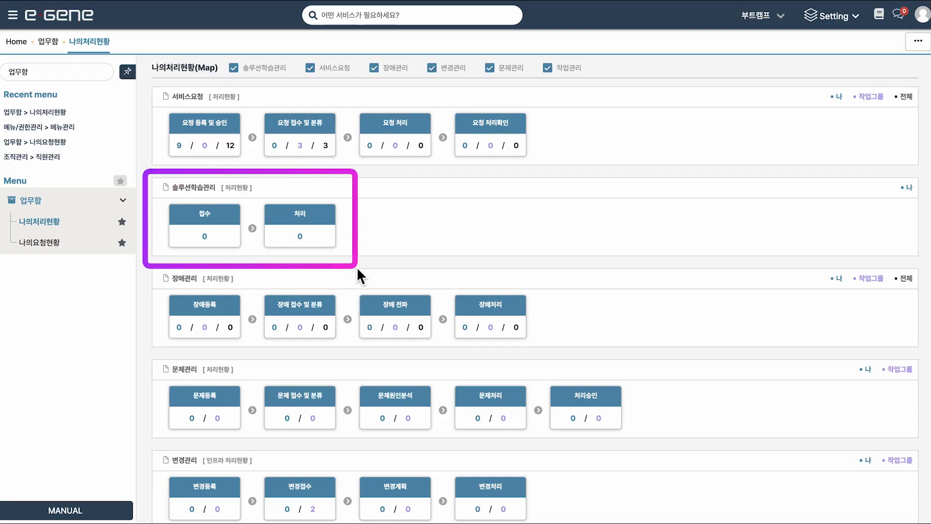
- View the 나의요청현황 map and open the request listed under 서비스요청's 요청 등록 및 승인 activity
{"action": "left_click", "coordinate": [74, 243]}
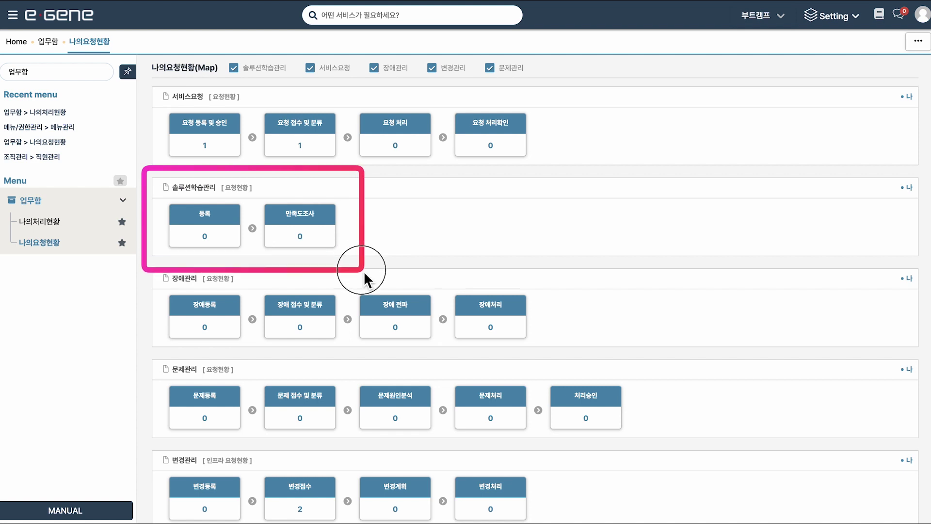
{"action": "left_click", "coordinate": [216, 154]}
{"action": "left_click", "coordinate": [200, 236]}
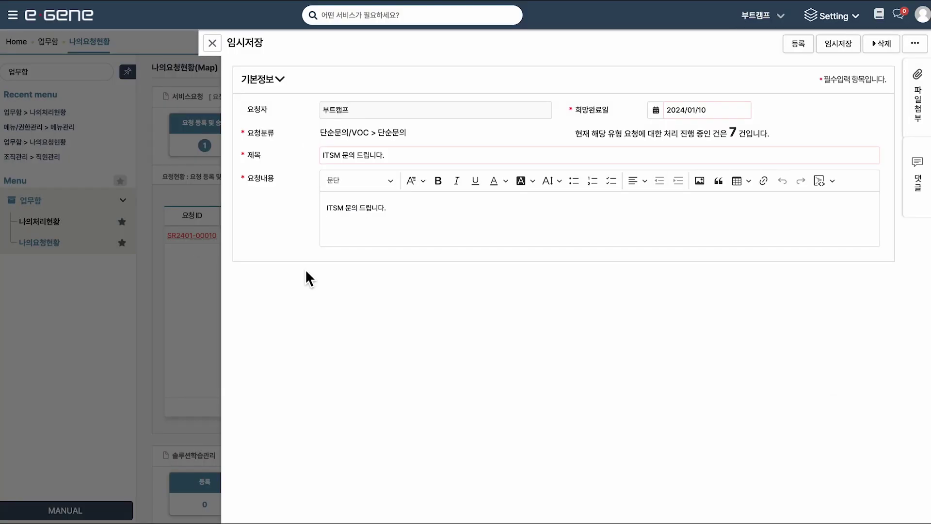